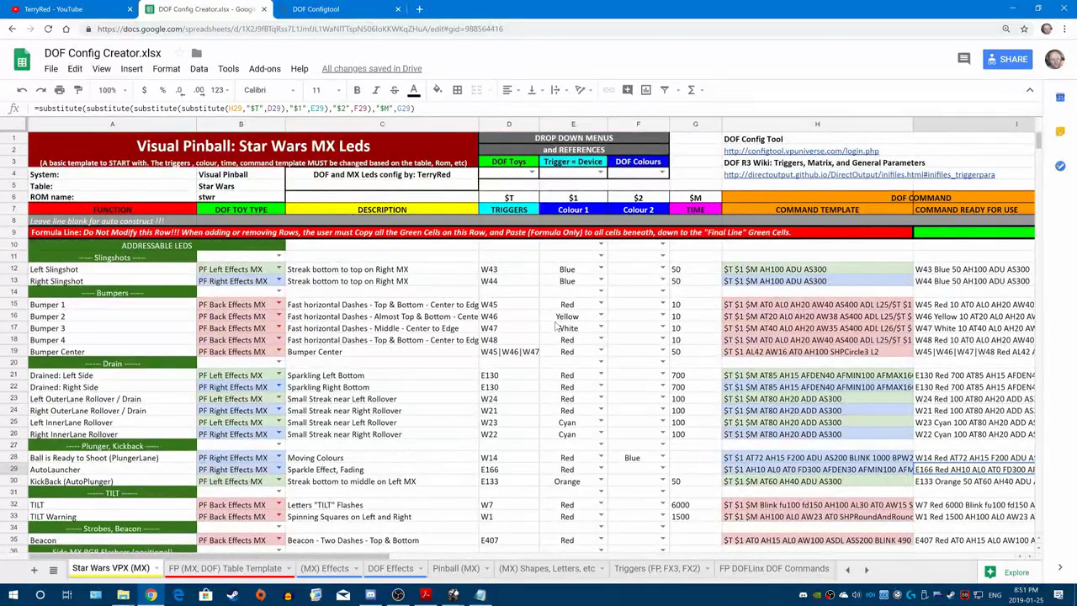
Step: Insert an empty row below the Beacon row and set the Beacon colour to Cyan
scroll(556, 325, down, 5)
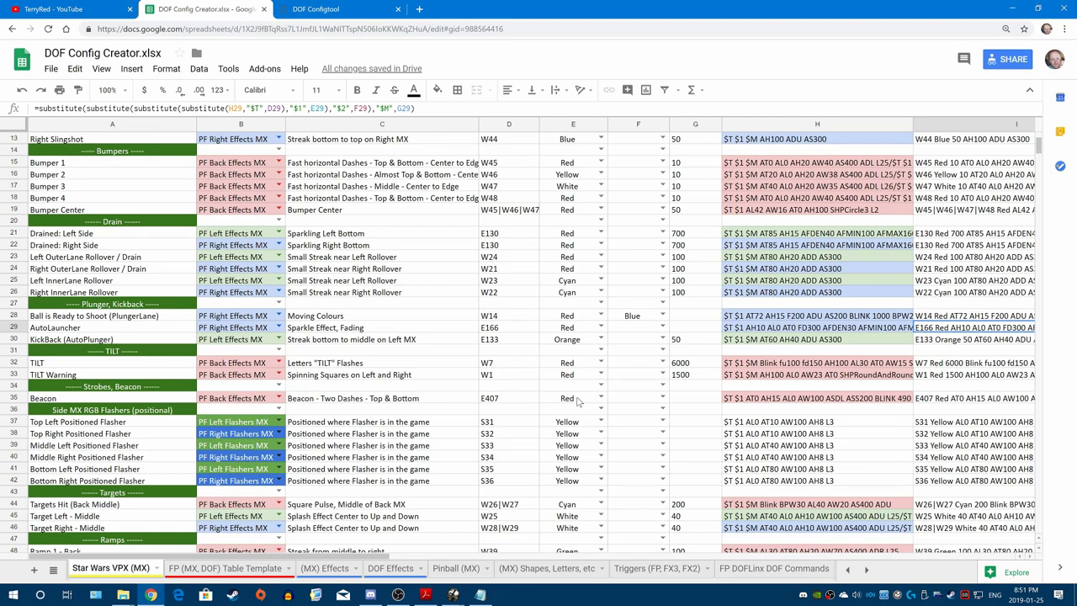
click(14, 399)
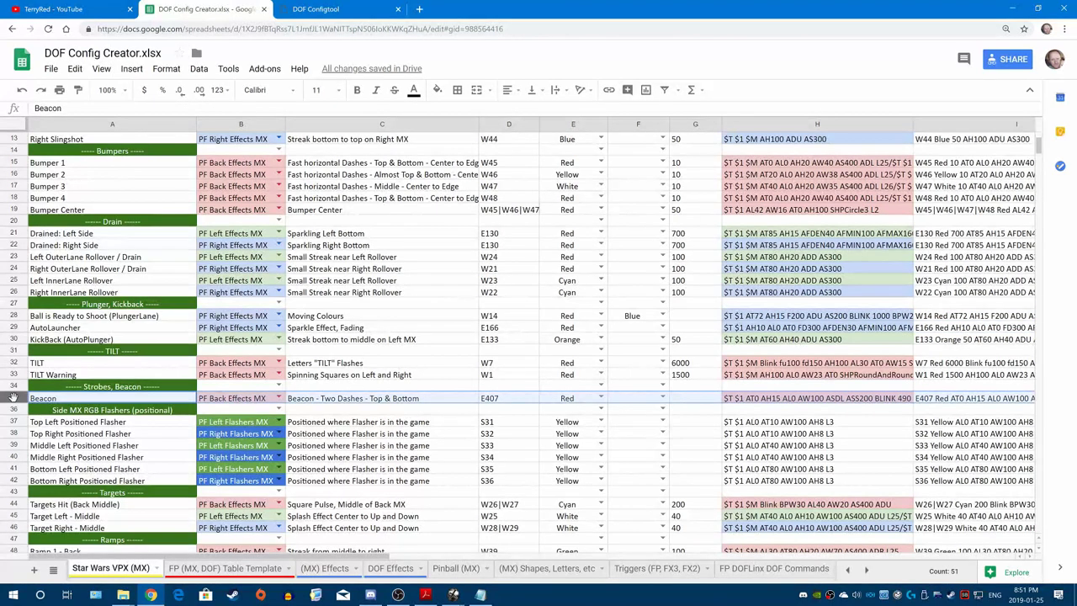
right_click(13, 399)
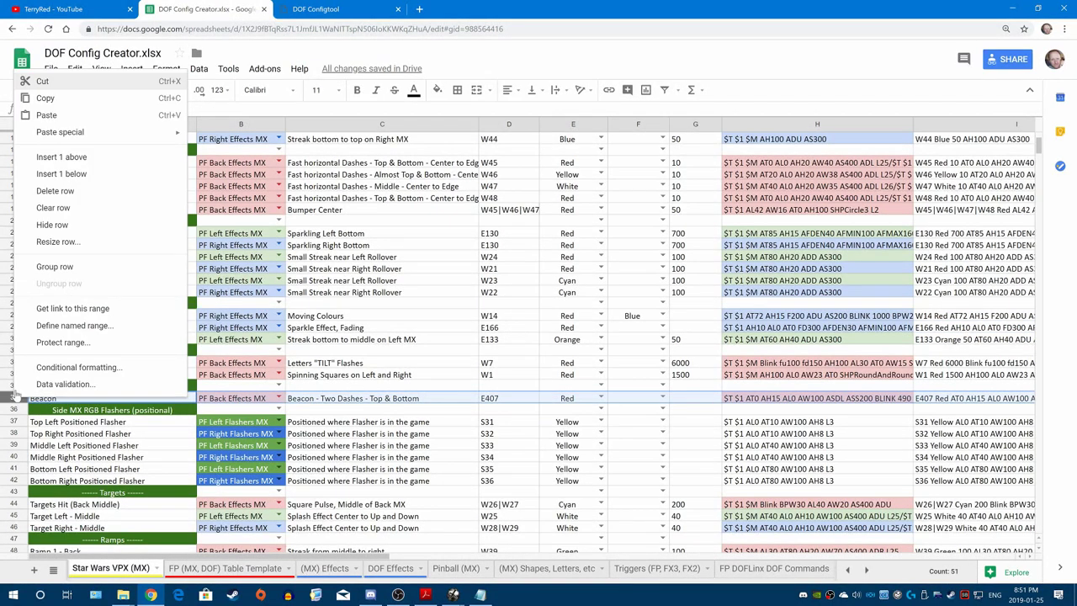
click(92, 175)
click(579, 399)
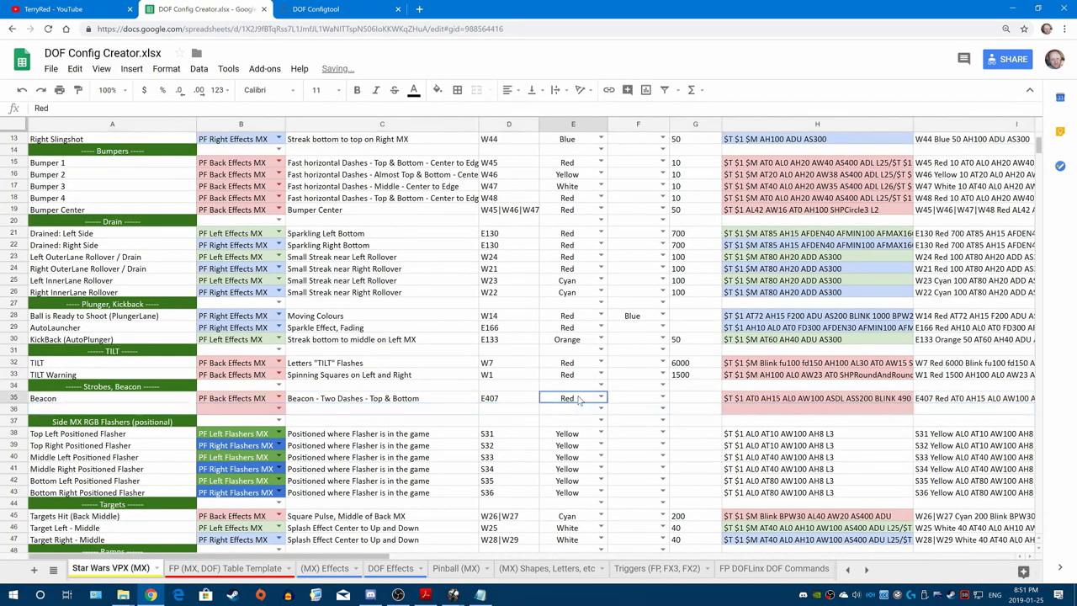
text(Cyan)
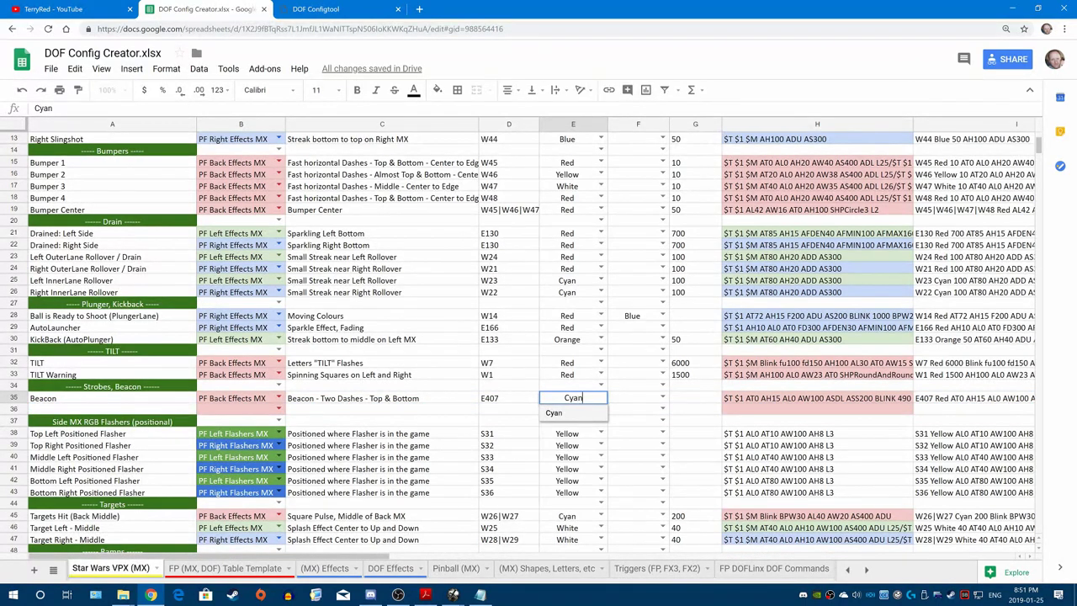
key(Return)
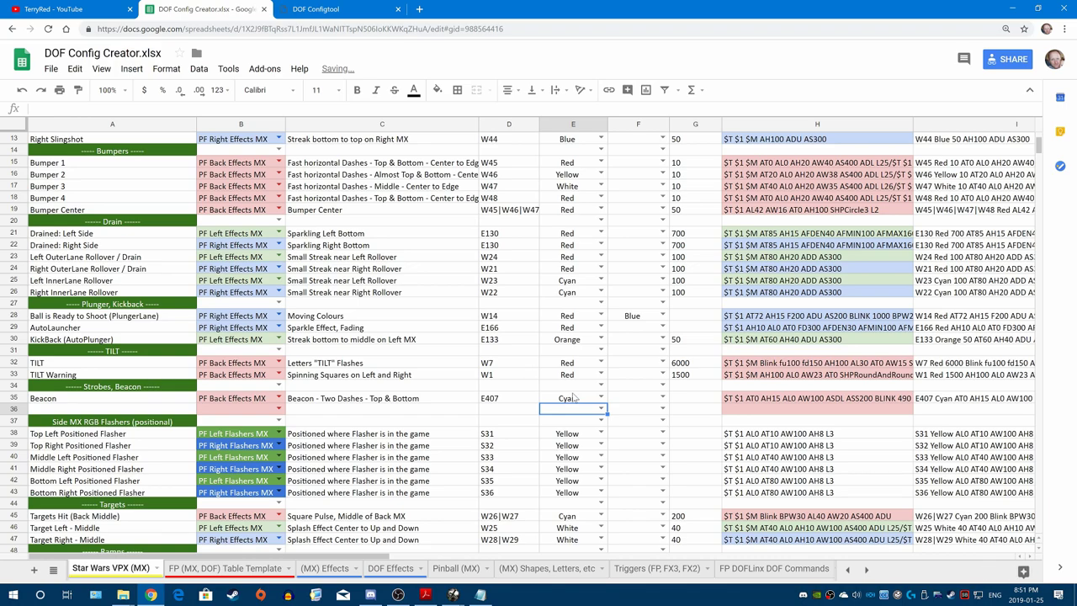
Step: Copy the Beacon row and paste it into the new empty row 36
click(9, 398)
right_click(8, 398)
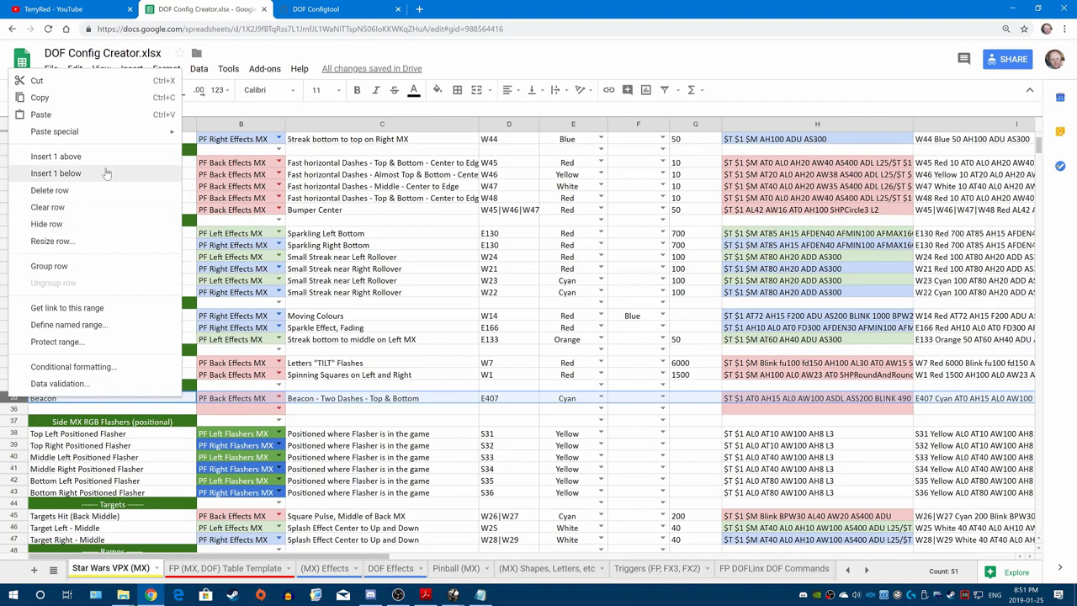
click(38, 98)
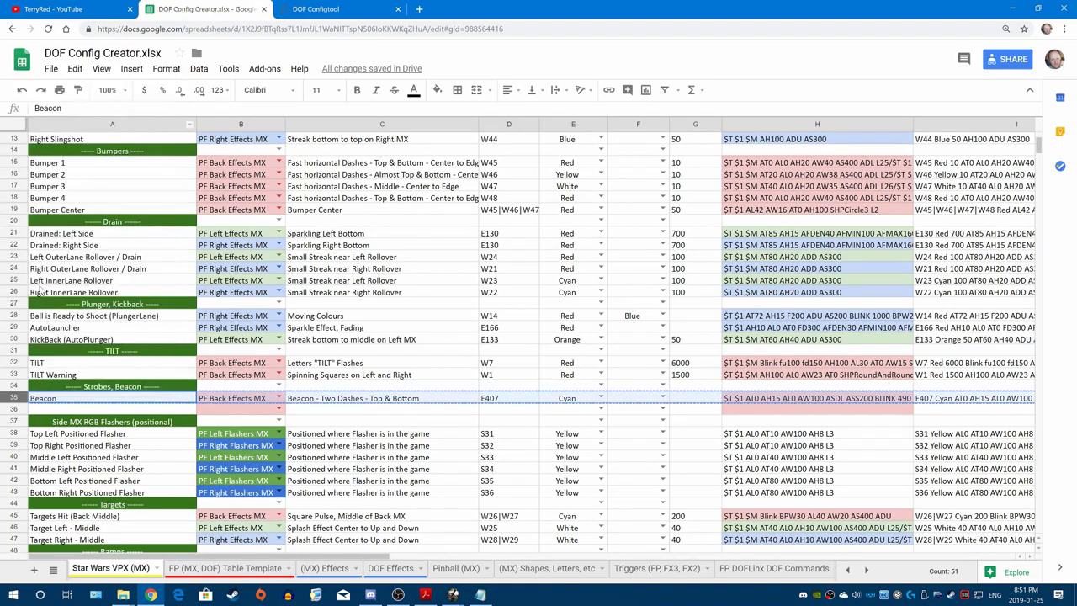
click(11, 409)
key(ctrl+v)
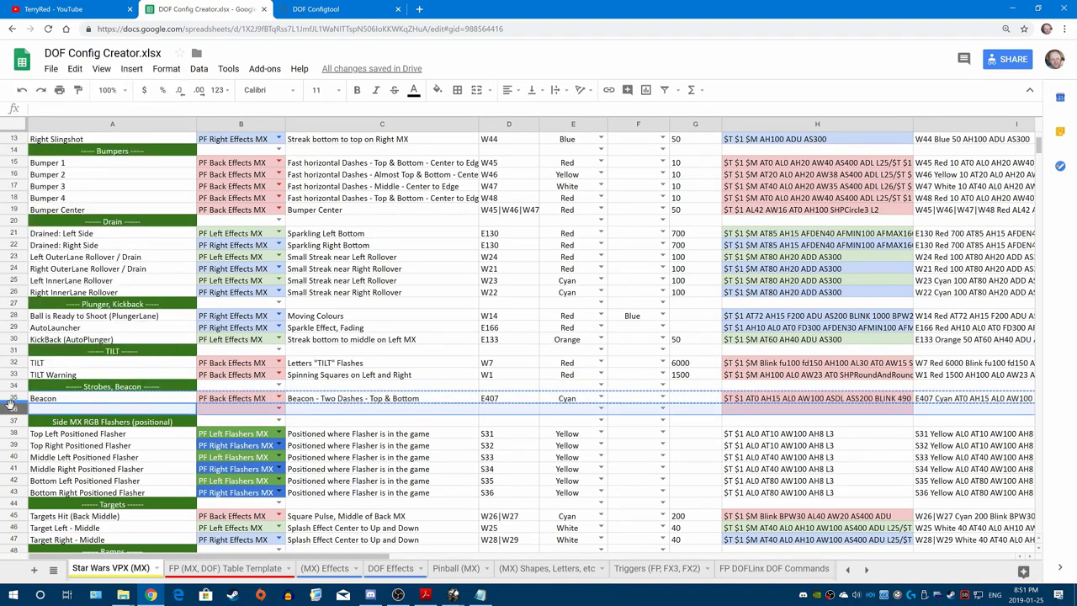
click(462, 367)
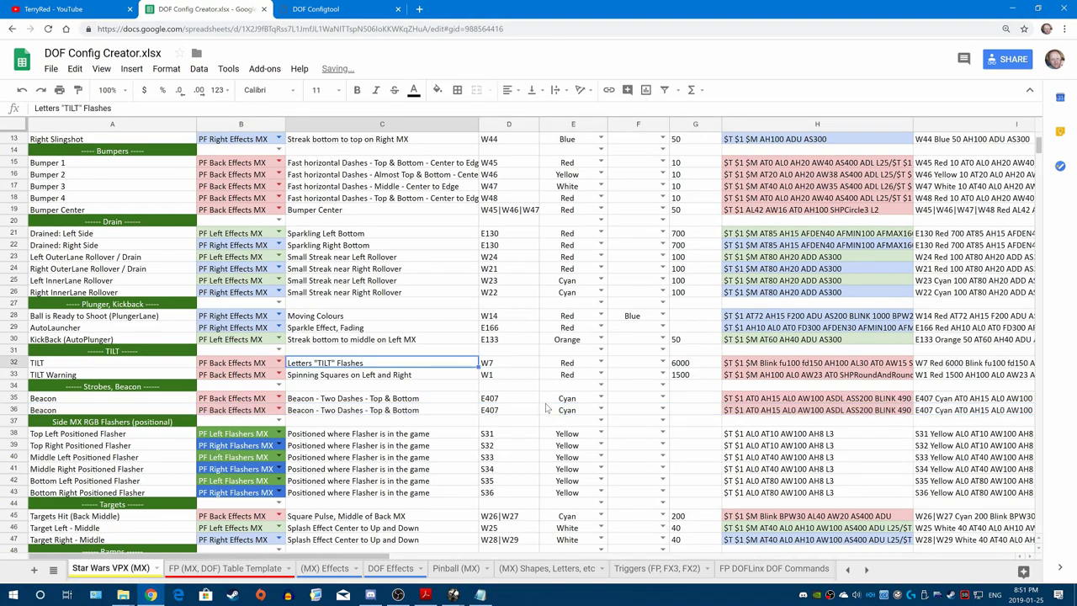
scroll(123, 444, down, 2)
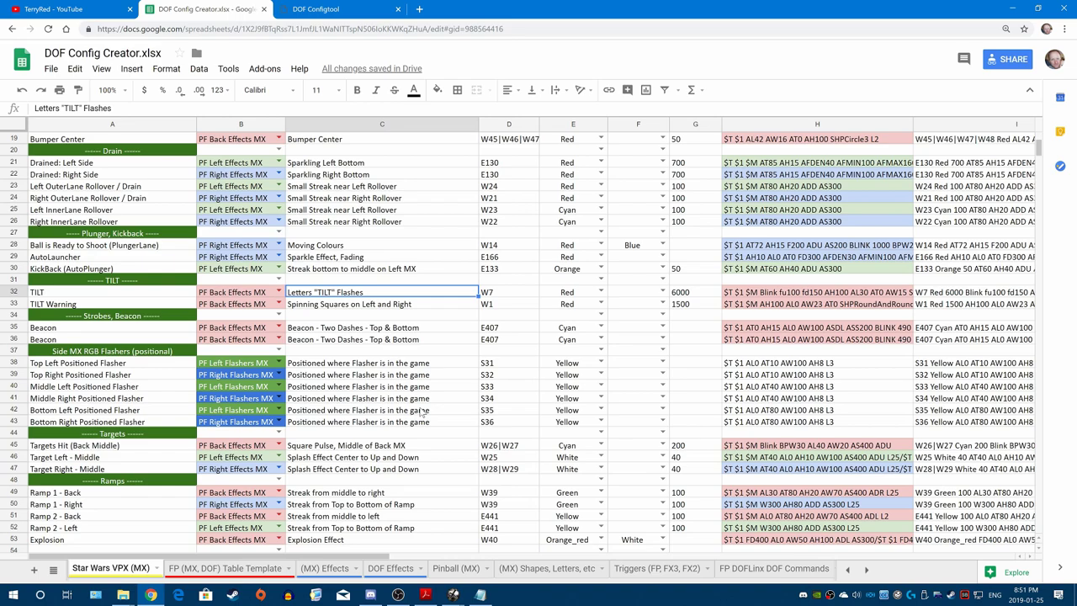
Step: Set the Targets Hit, Target Left - Middle and Target Right - Middle colours to Yellow
click(574, 451)
text(Yel)
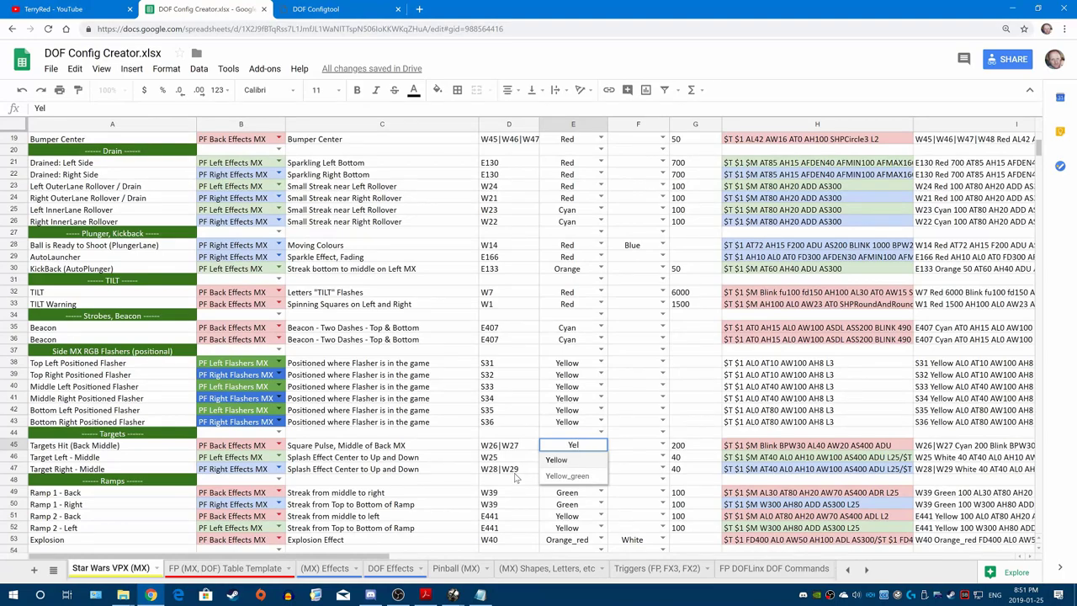
key(Return)
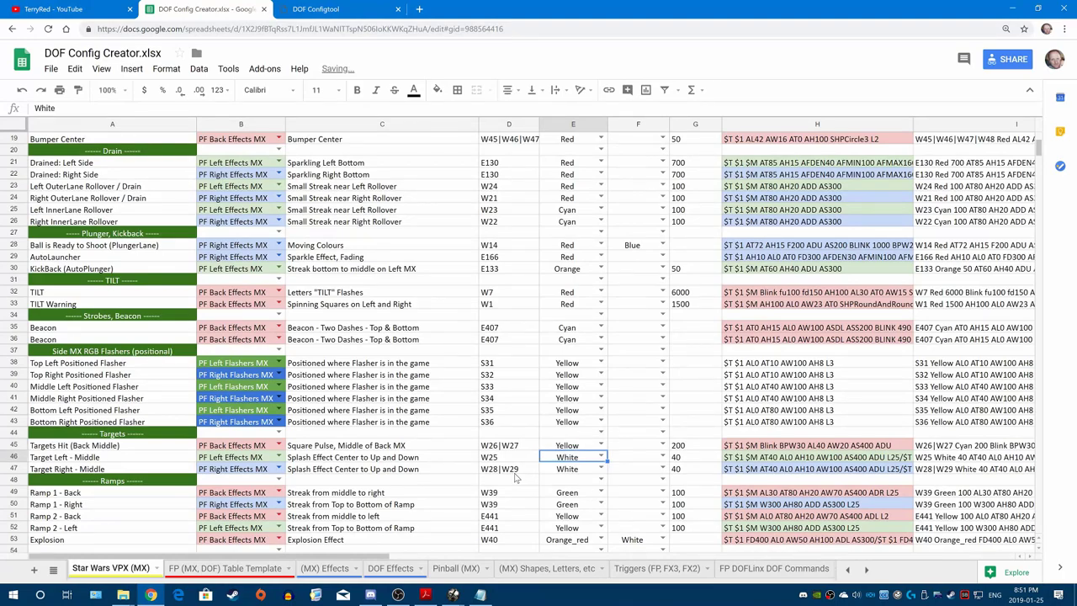
key(Return)
key(Return)
key(Return)
text(Ye)
key(Return)
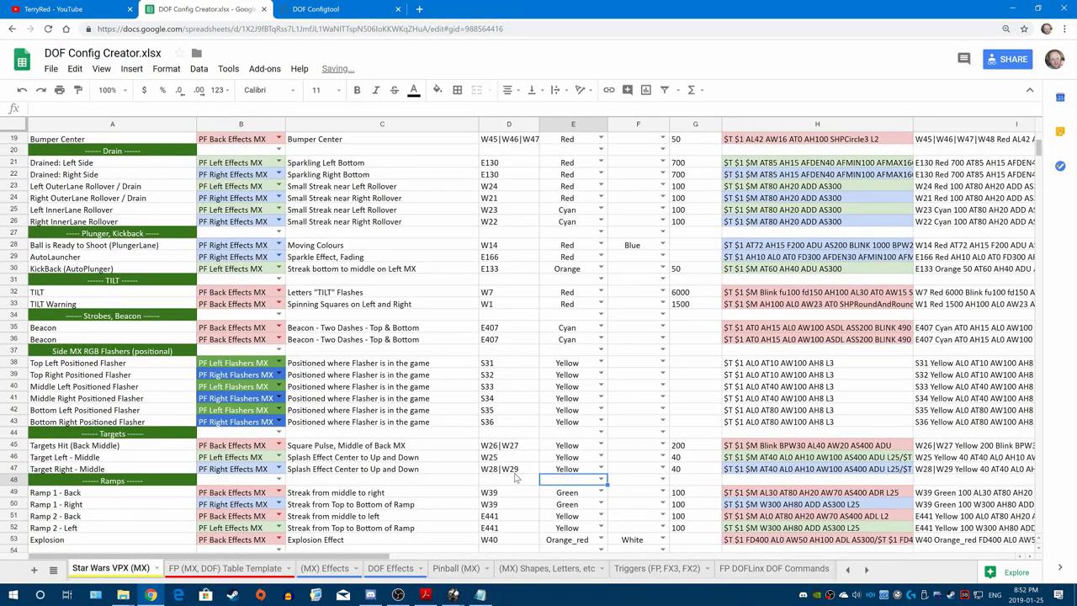
Step: Make Ramp 1 - Back and Right Yellow, and Ramp 2 - Back and Left Magenta
scroll(516, 478, down, 2)
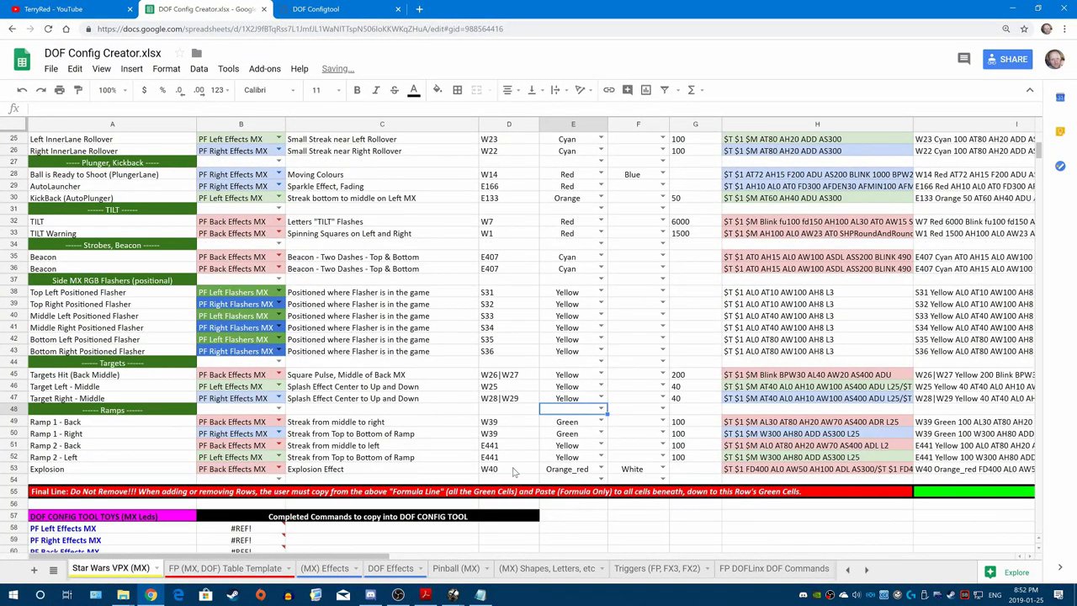
click(575, 421)
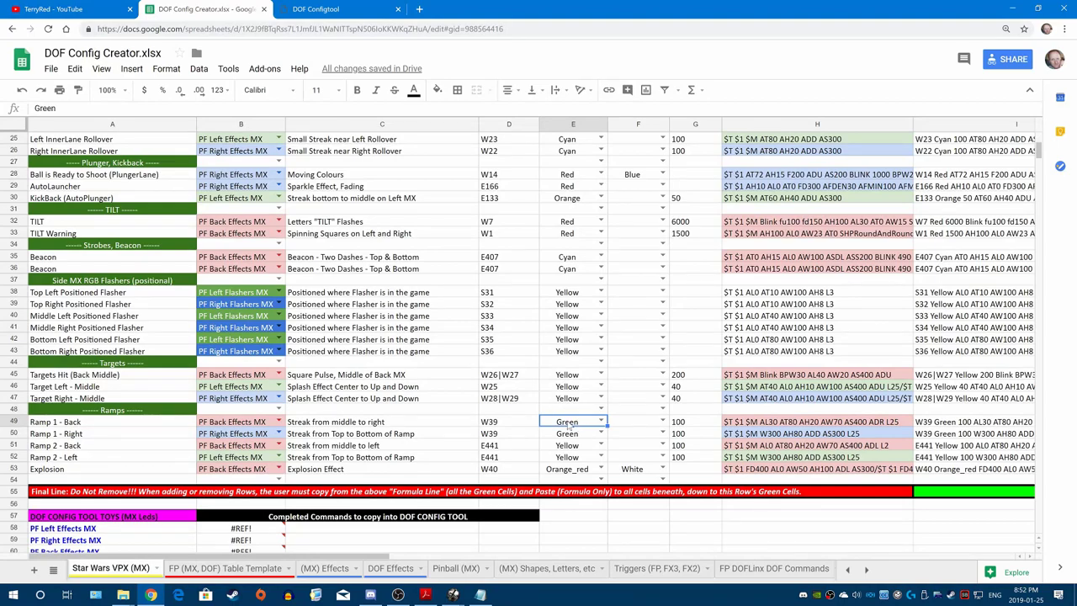
text(Yell)
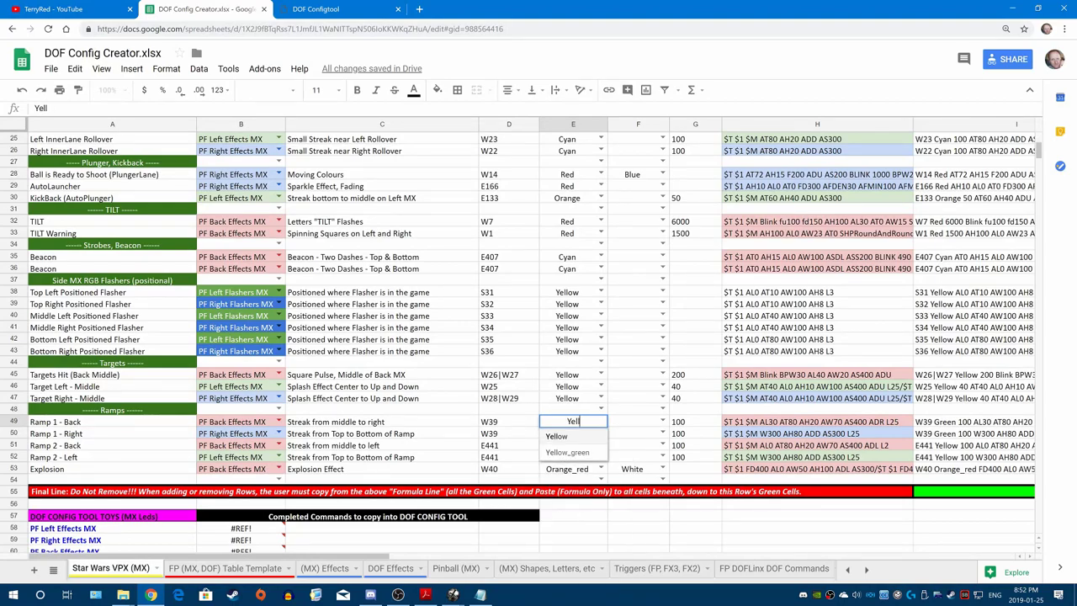
key(Return)
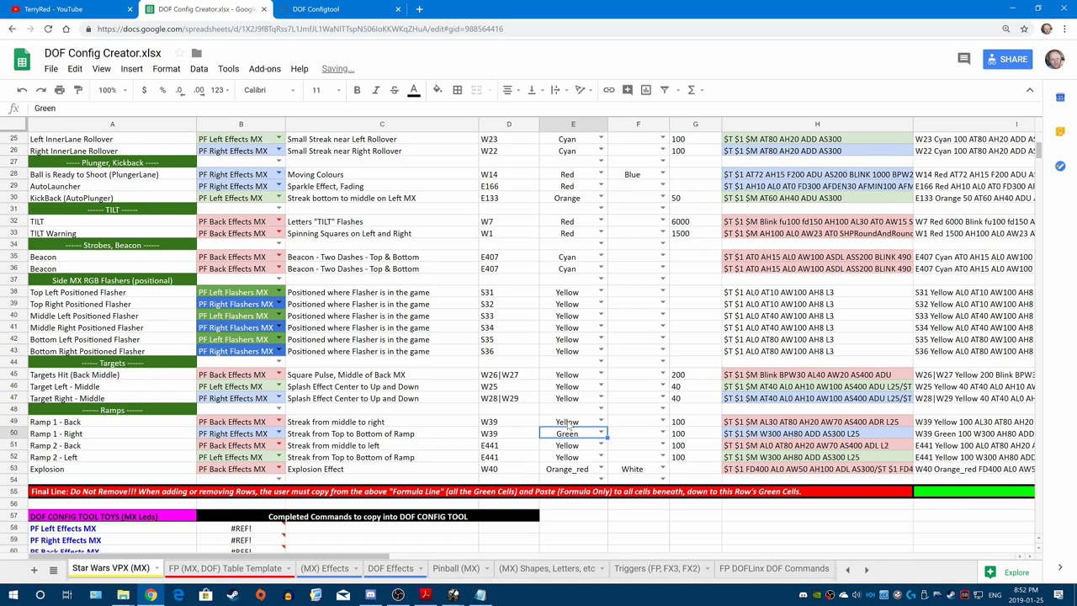
text(Yell)
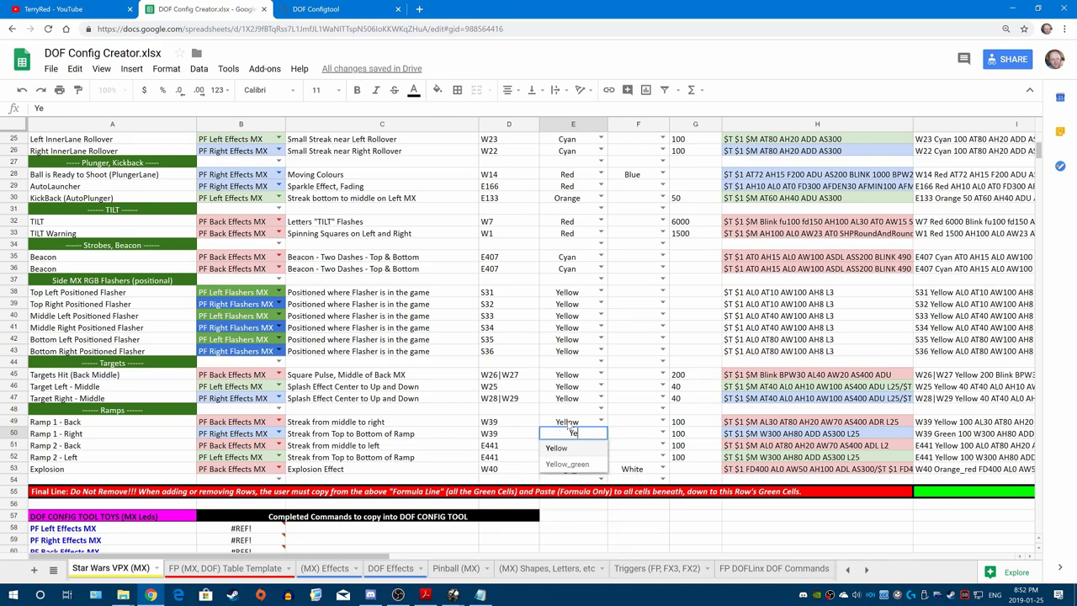
key(Return)
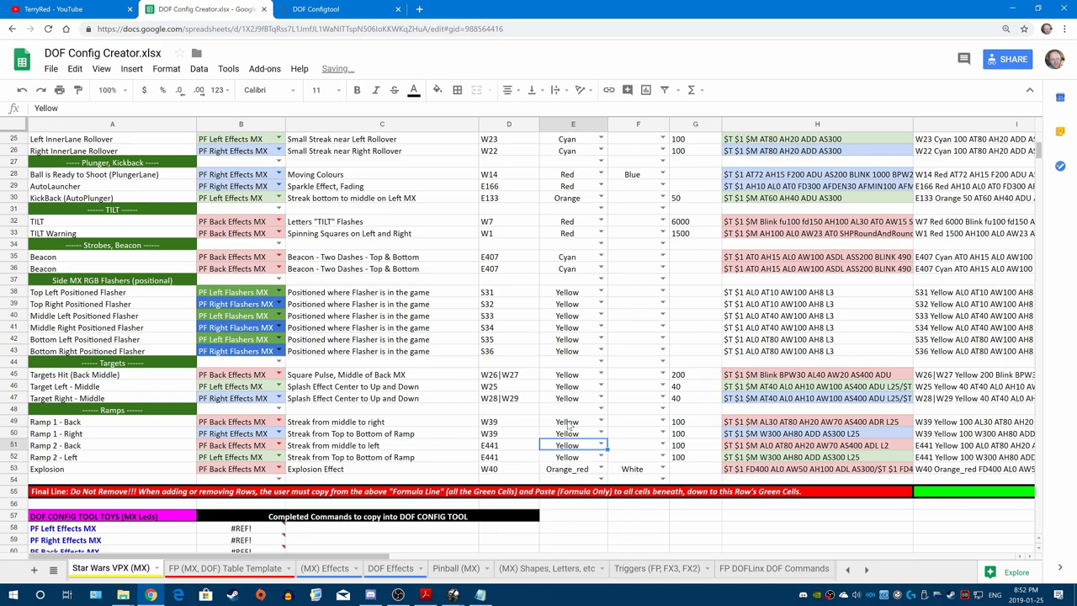
text(Ma)
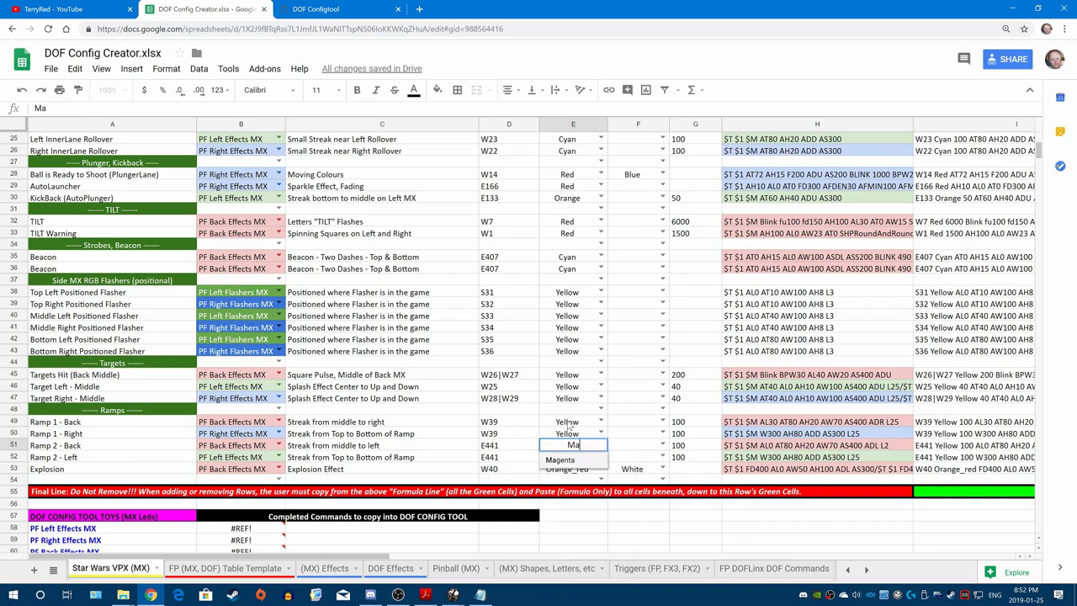
key(Return)
text(Ma)
key(Return)
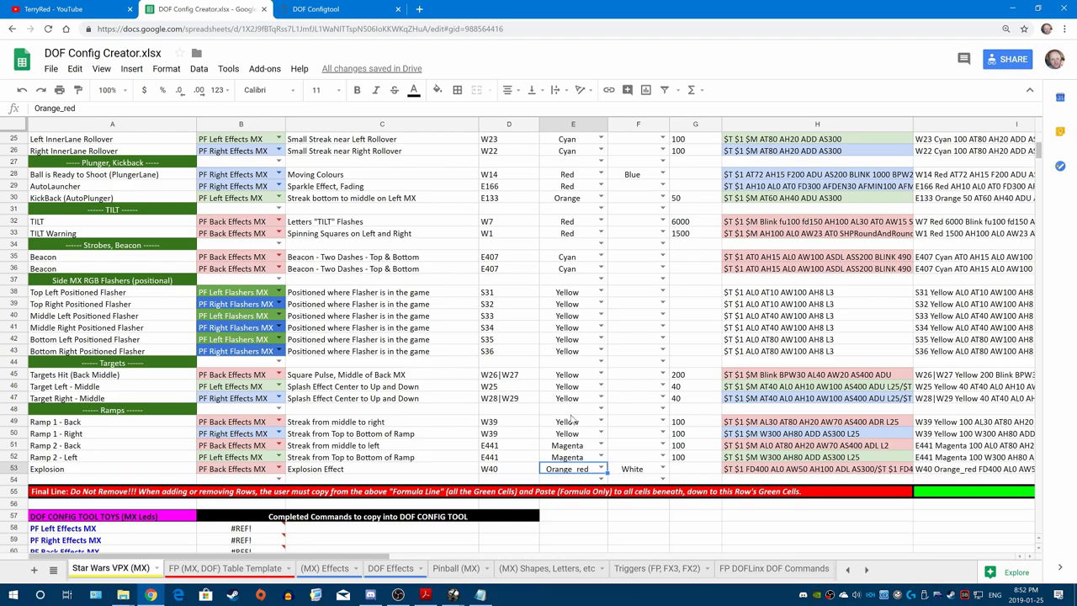
Step: Scroll through the updated colour rows and switch to the DOF Configtool page
scroll(571, 418, up, 8)
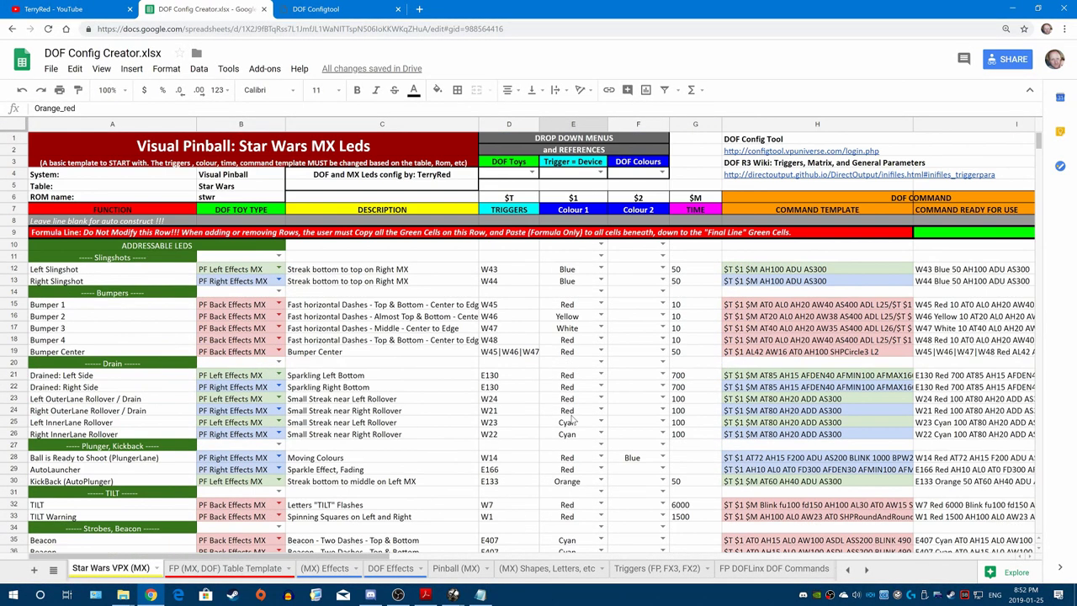
scroll(571, 418, down, 8)
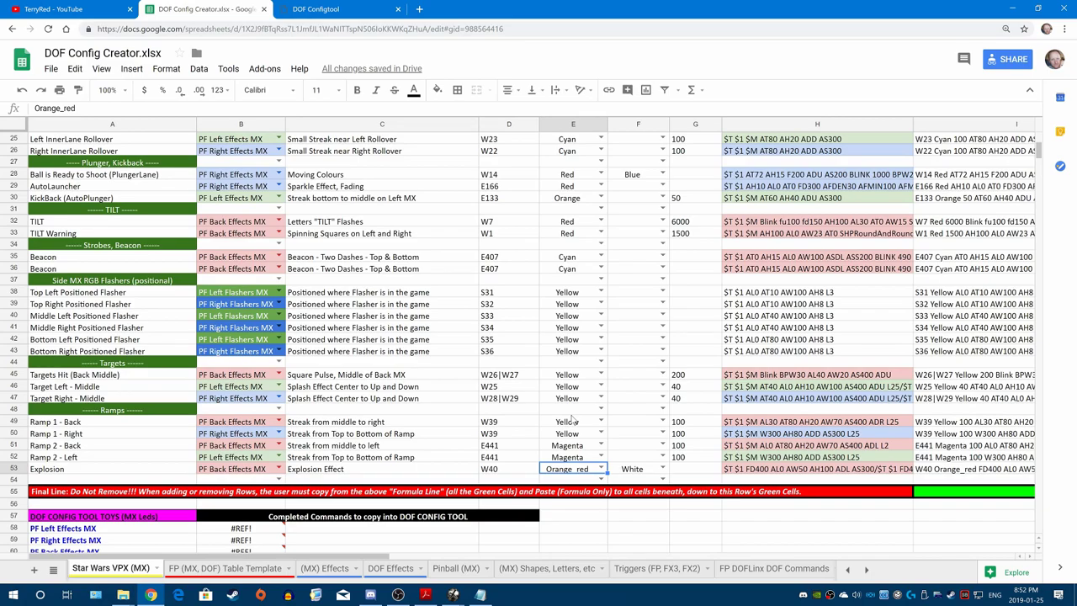
scroll(571, 418, up, 8)
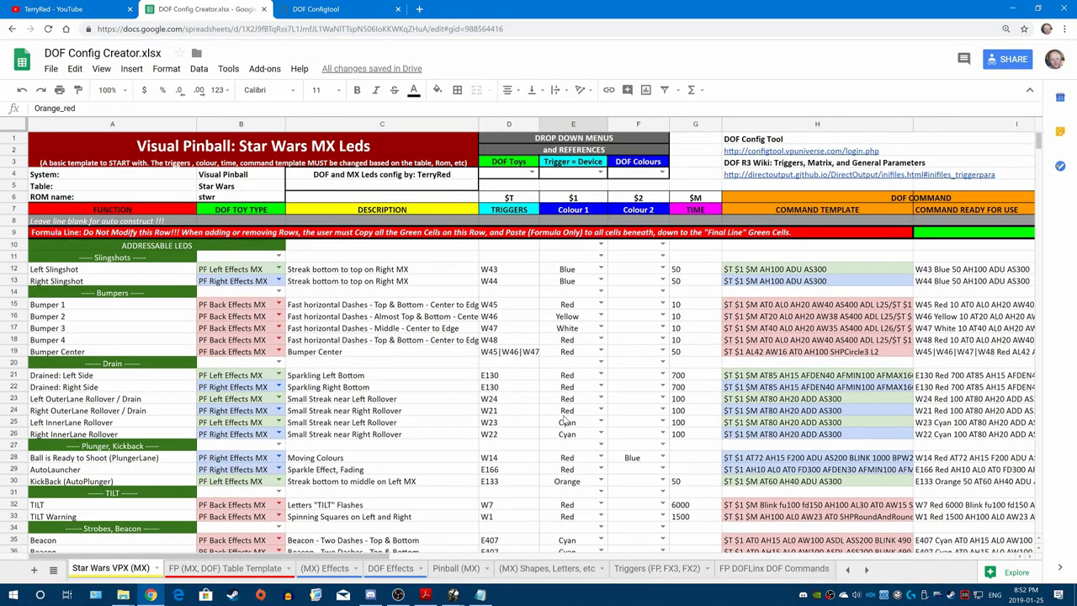
scroll(566, 421, down, 4)
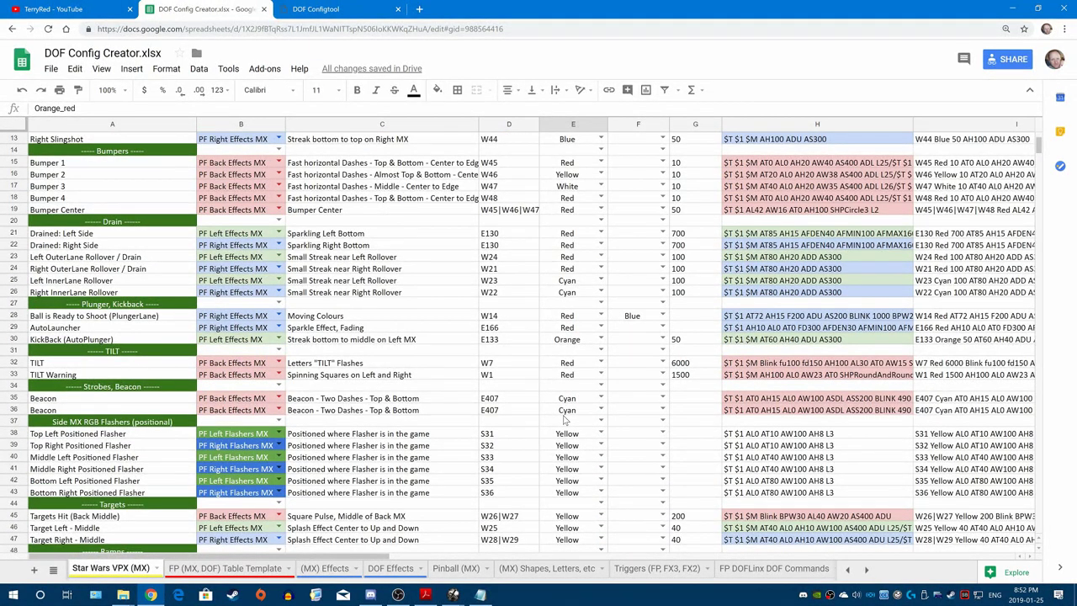
scroll(566, 418, down, 2)
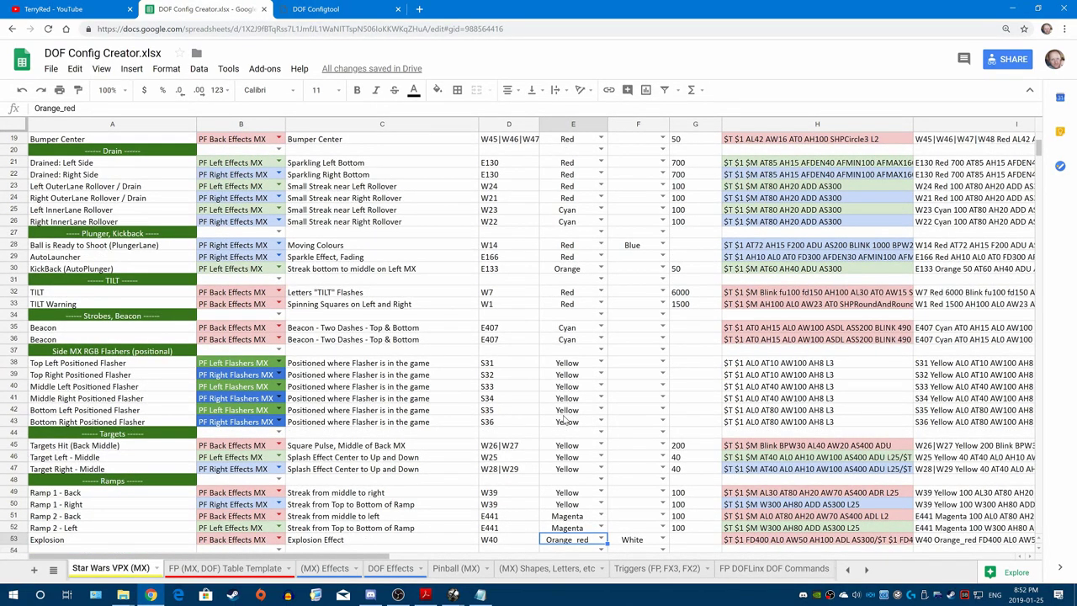
click(332, 9)
scroll(554, 433, down, 12)
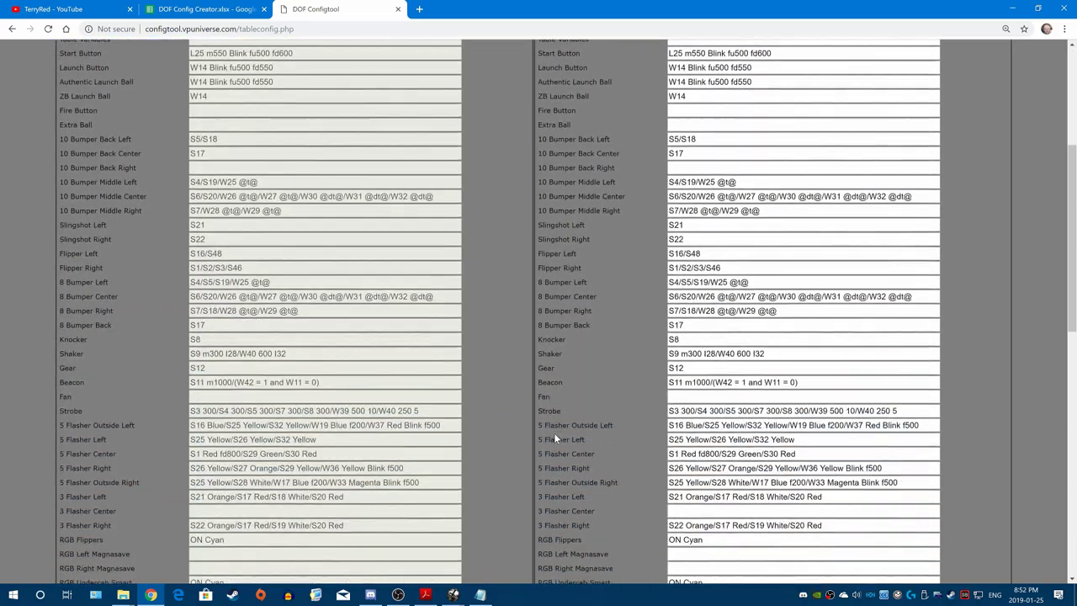
scroll(589, 335, up, 2)
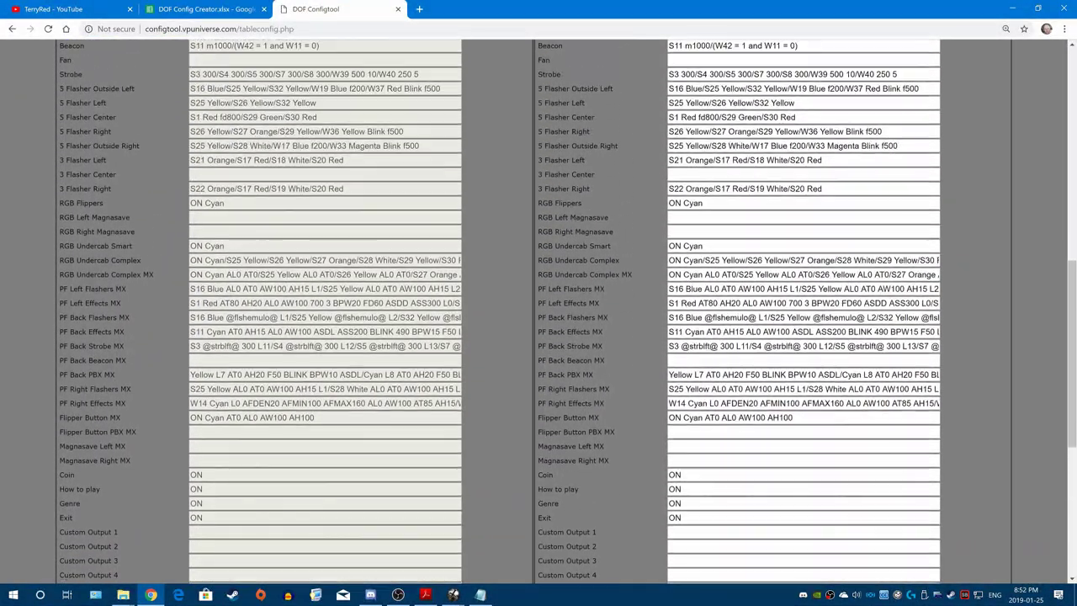
scroll(969, 335, up, 5)
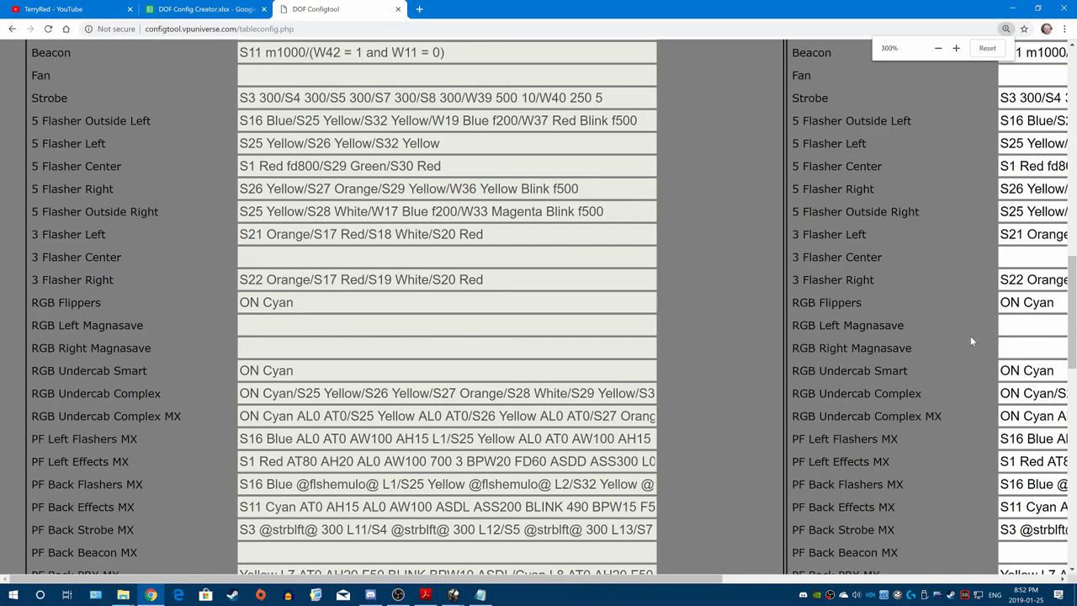
scroll(969, 334, down, 1)
drag(532, 578, 928, 588)
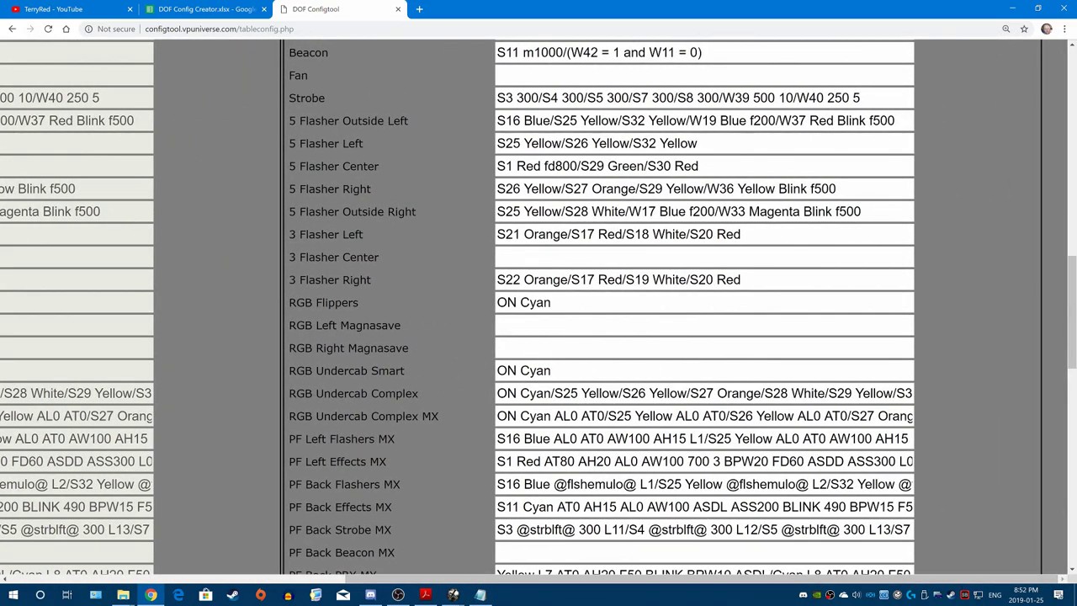
scroll(431, 296, down, 4)
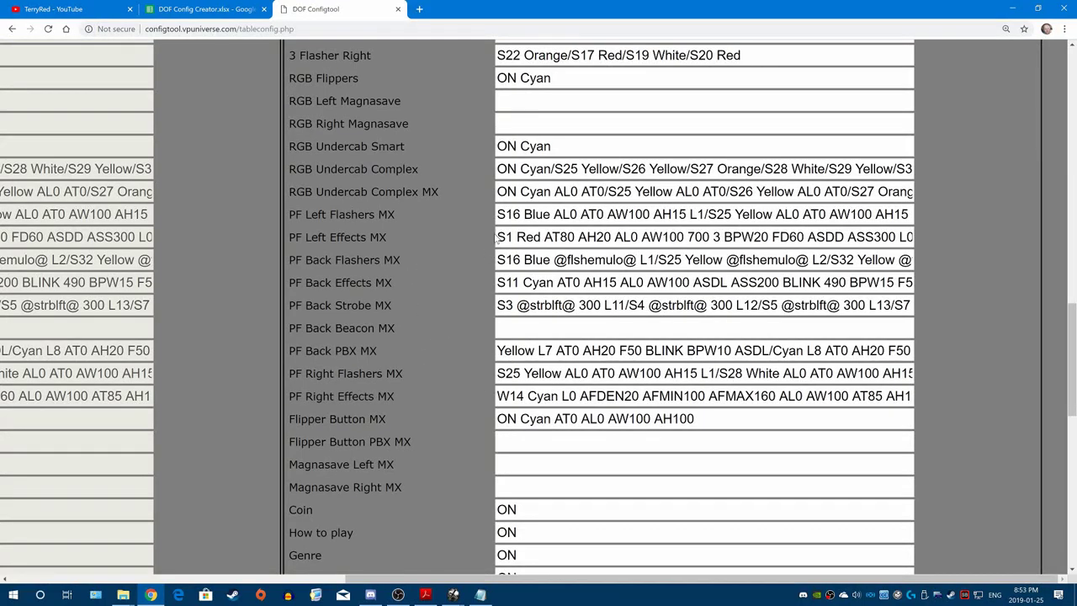
click(505, 236)
scroll(394, 274, up, 14)
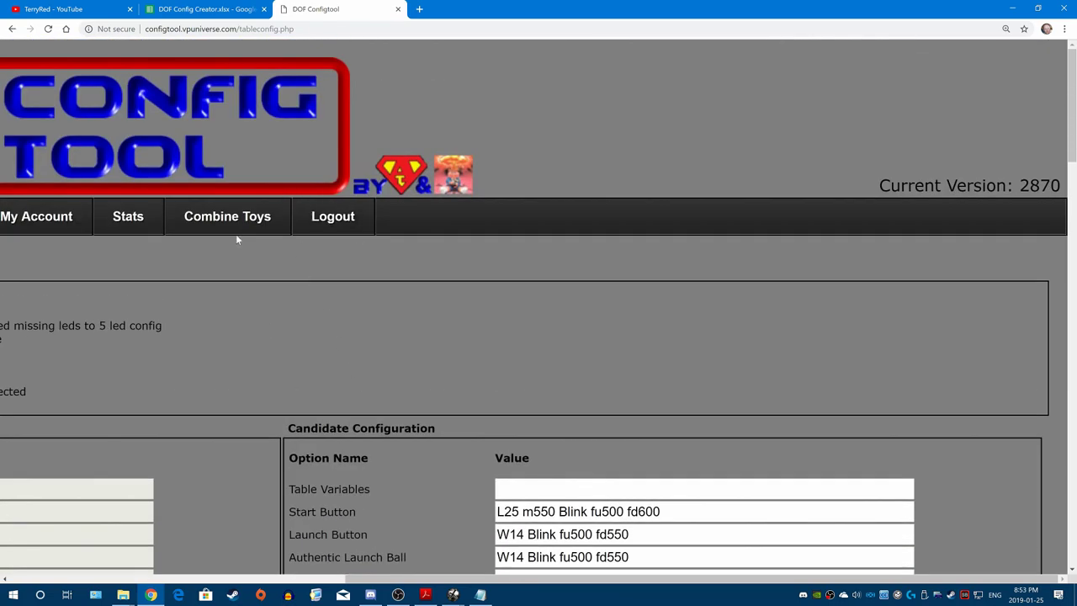
Step: From the Configtool home page, load the Star Wars table configuration
click(206, 197)
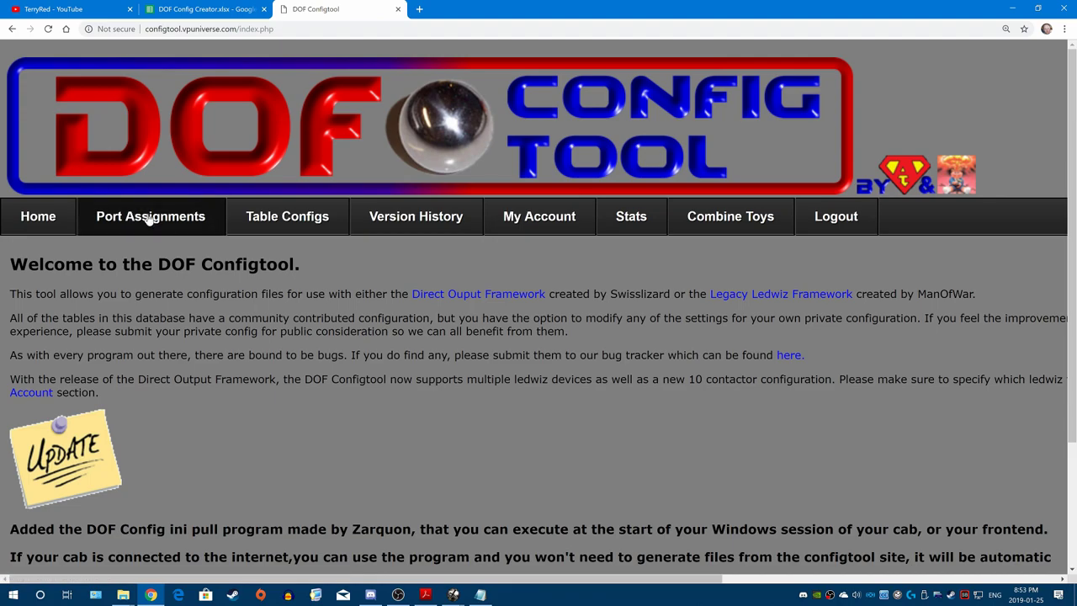
click(269, 215)
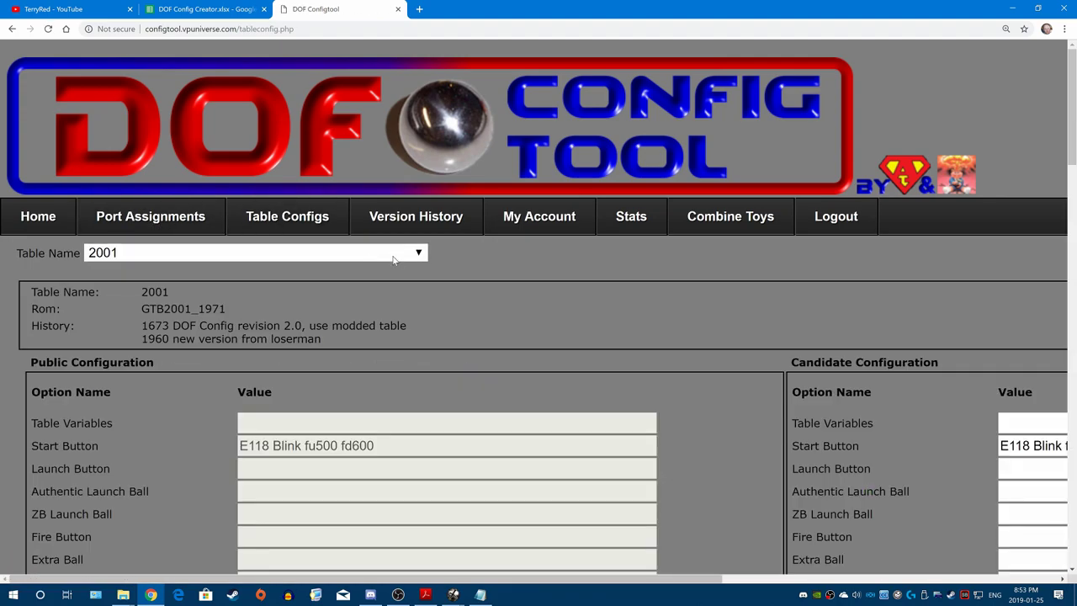
click(414, 254)
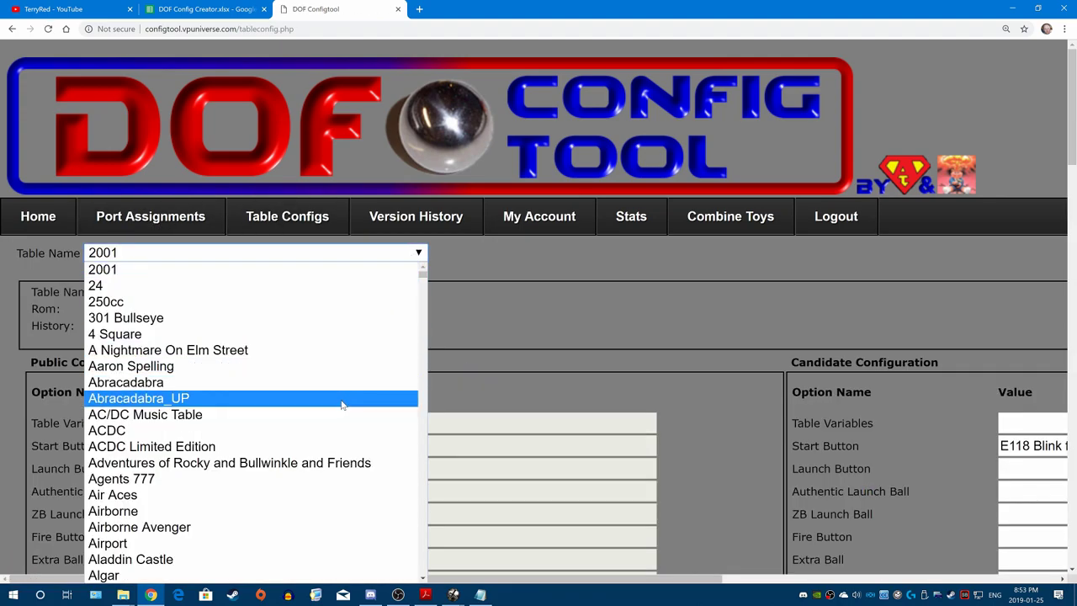
key(s)
key(t)
scroll(341, 401, down, 4)
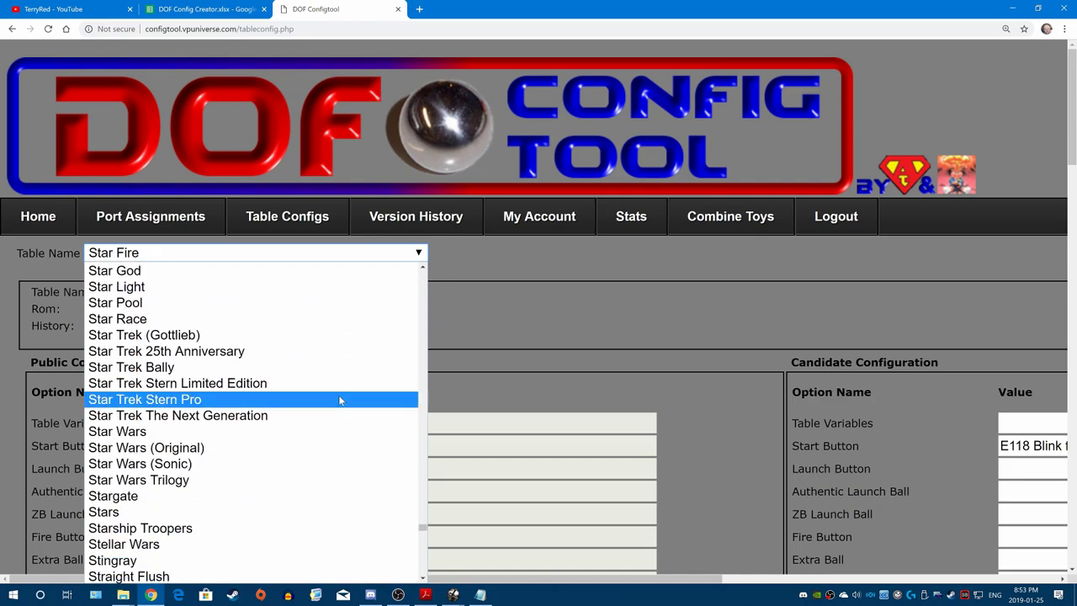
click(330, 431)
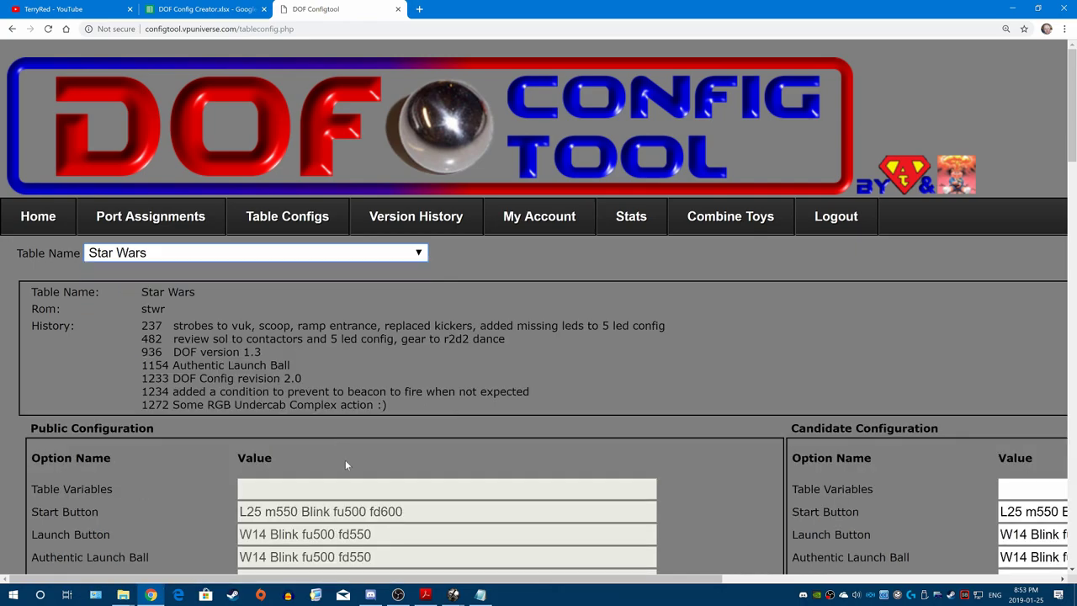
Step: Scroll down to the PF fields and clear the PF Left Flashers MX value
drag(332, 579, 685, 569)
scroll(444, 401, down, 9)
scroll(437, 404, down, 8)
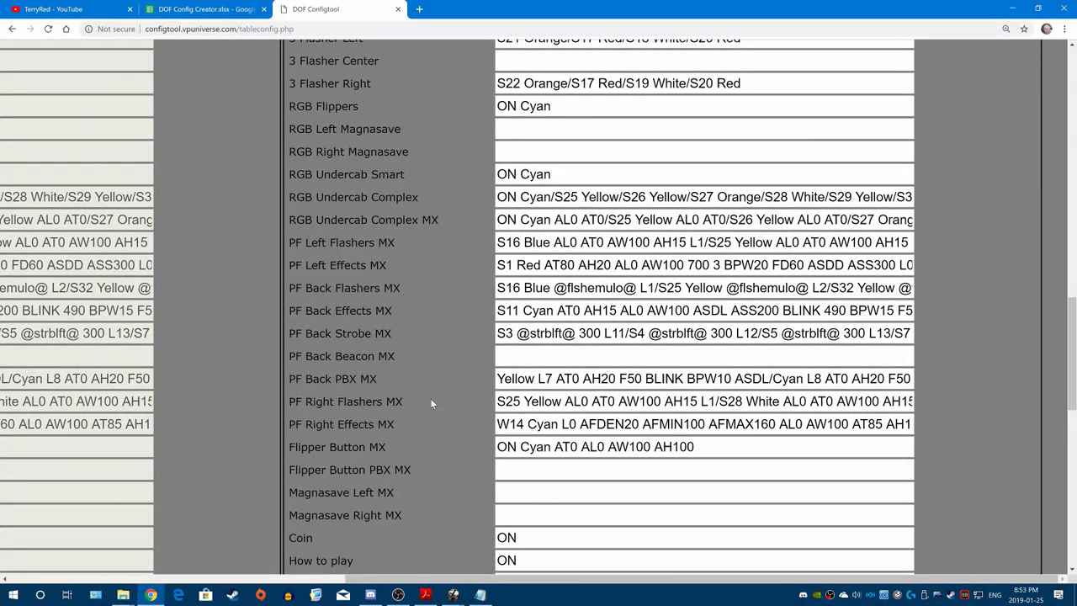
scroll(426, 353, down, 1)
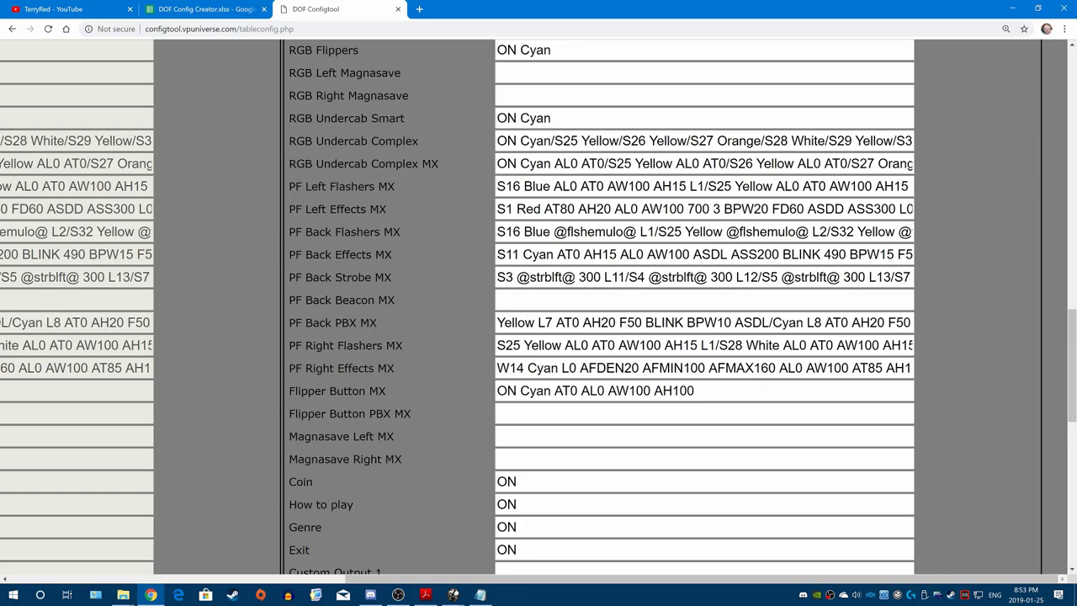
scroll(496, 232, up, 20)
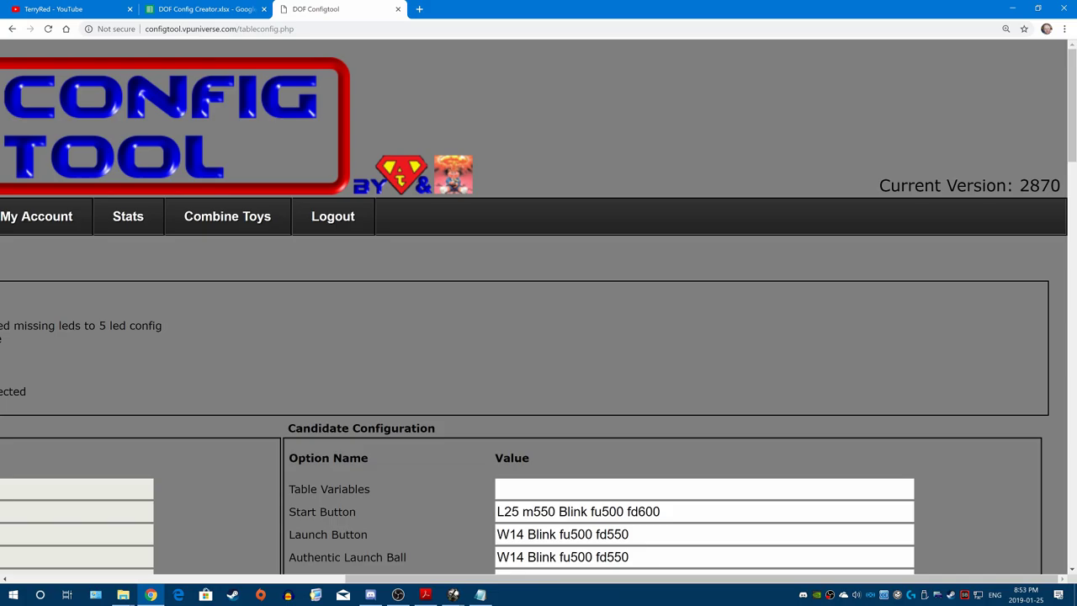
mouse_move(556, 579)
mouse_down()
mouse_move(262, 587)
mouse_move(555, 581)
mouse_up()
scroll(457, 323, down, 10)
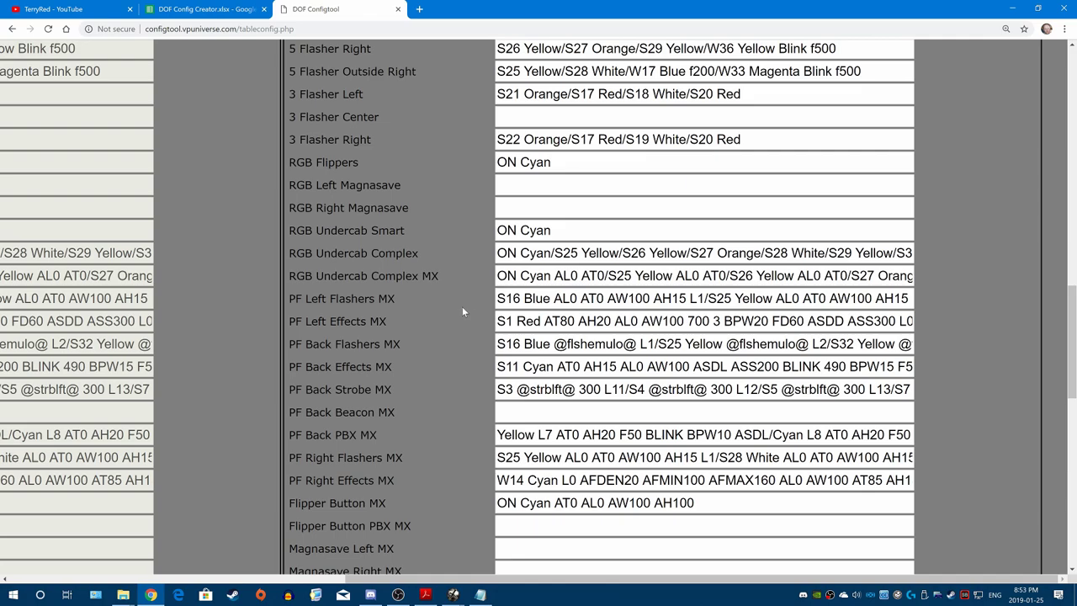
click(505, 299)
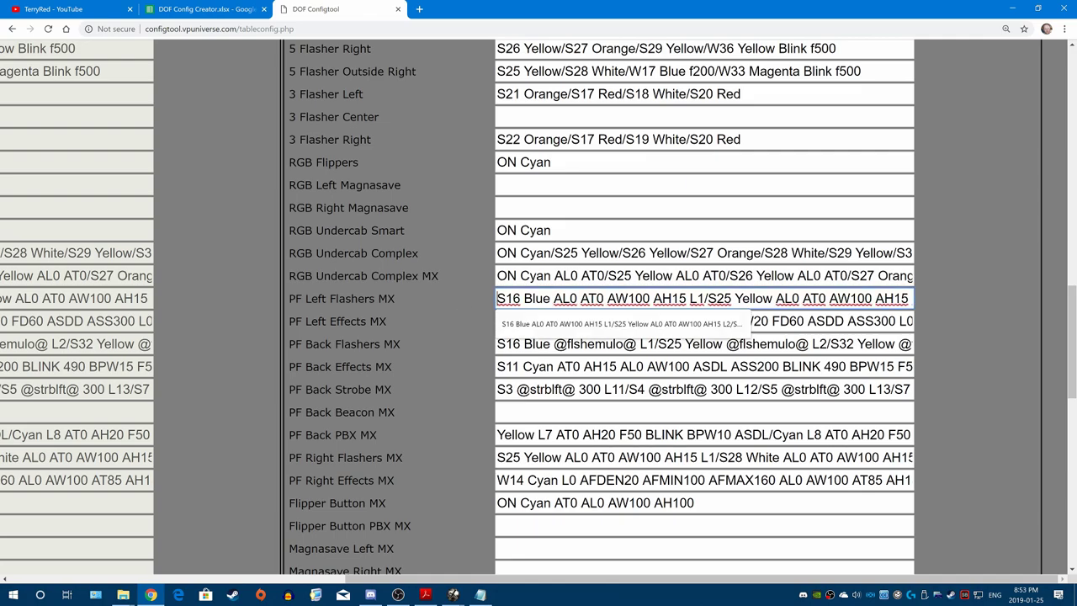
key(ctrl+a)
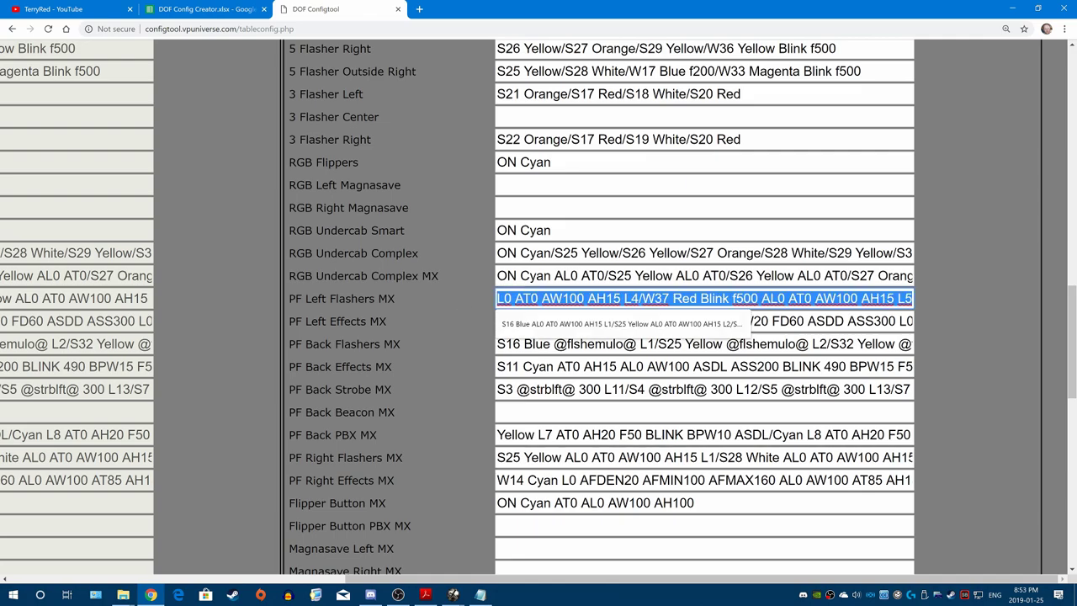
key(BackSpace)
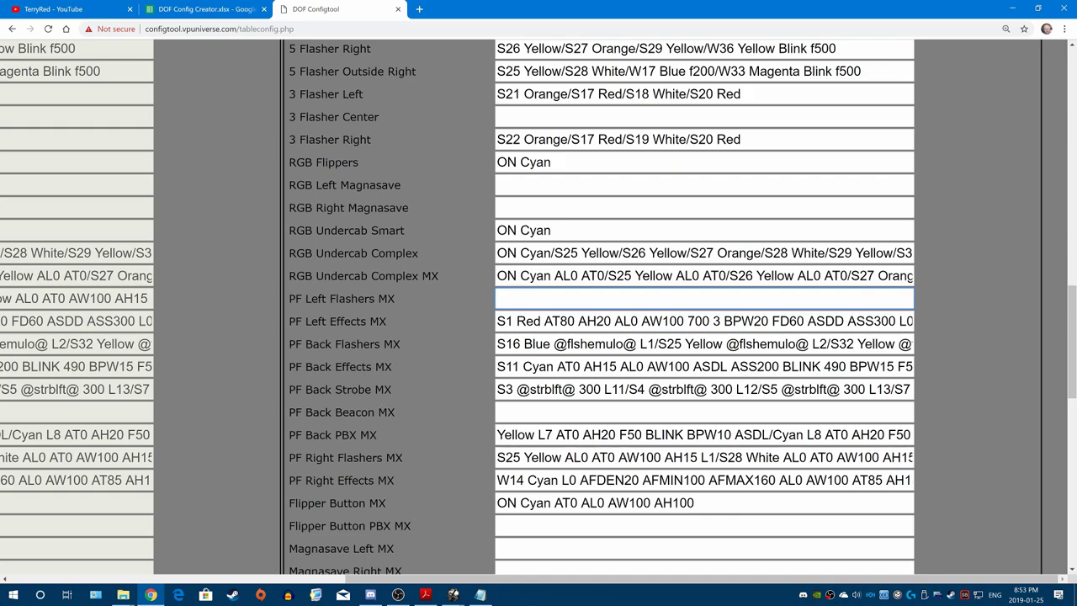
Step: Clear the PF Right Flashers MX and PF Right Effects MX fields
click(505, 457)
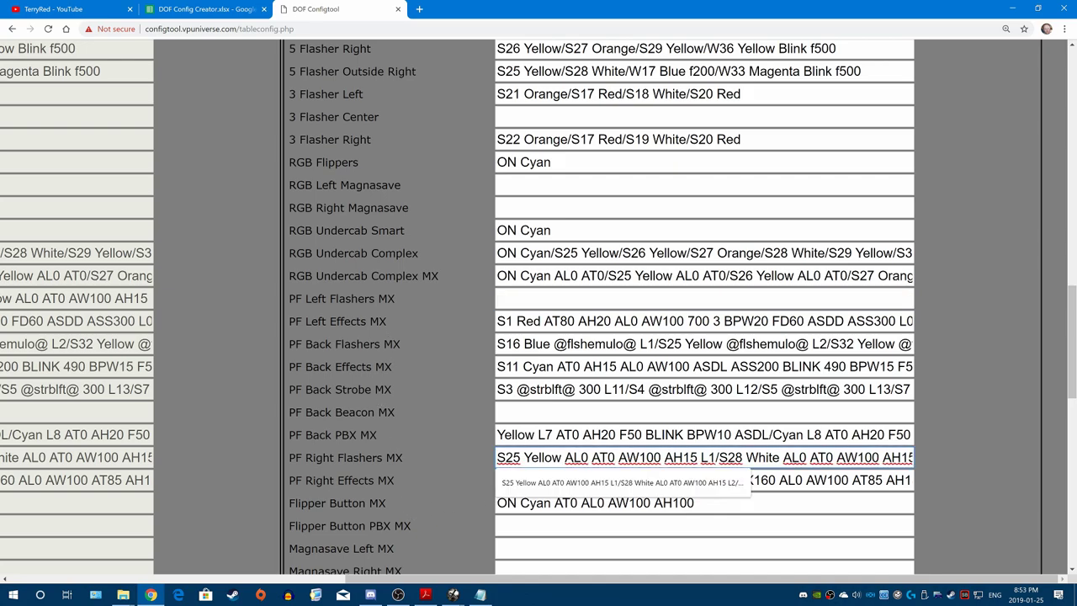
key(ctrl+a)
key(BackSpace)
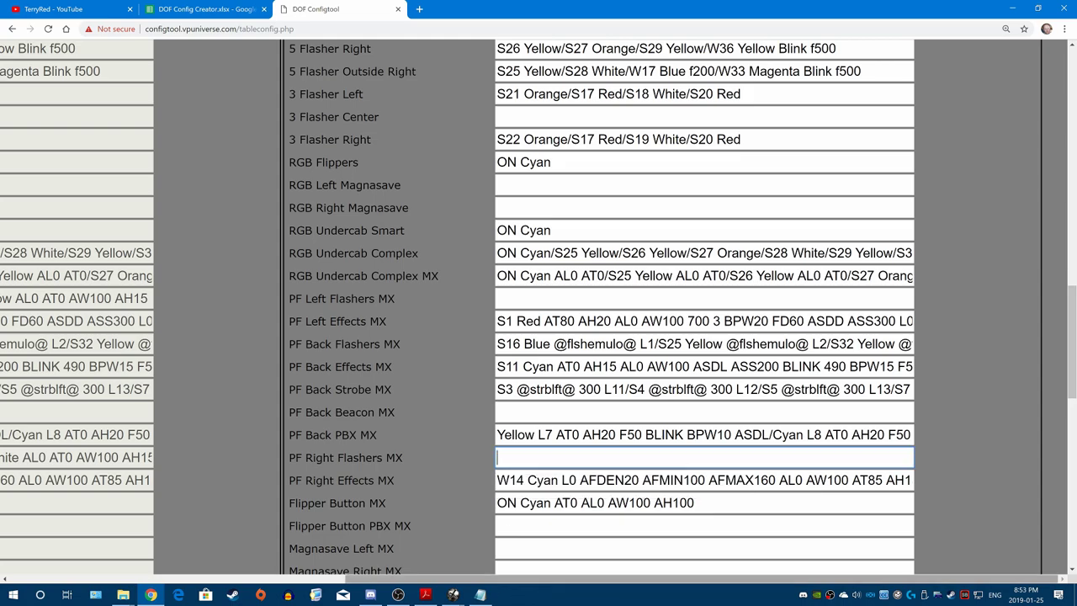
click(505, 481)
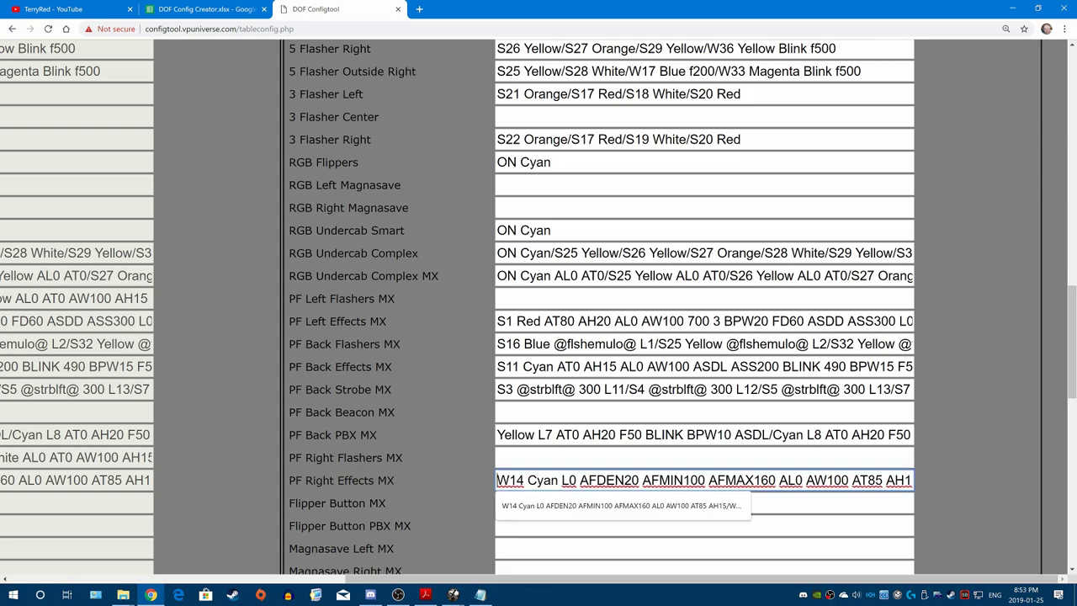
key(ctrl+a)
key(ctrl+v)
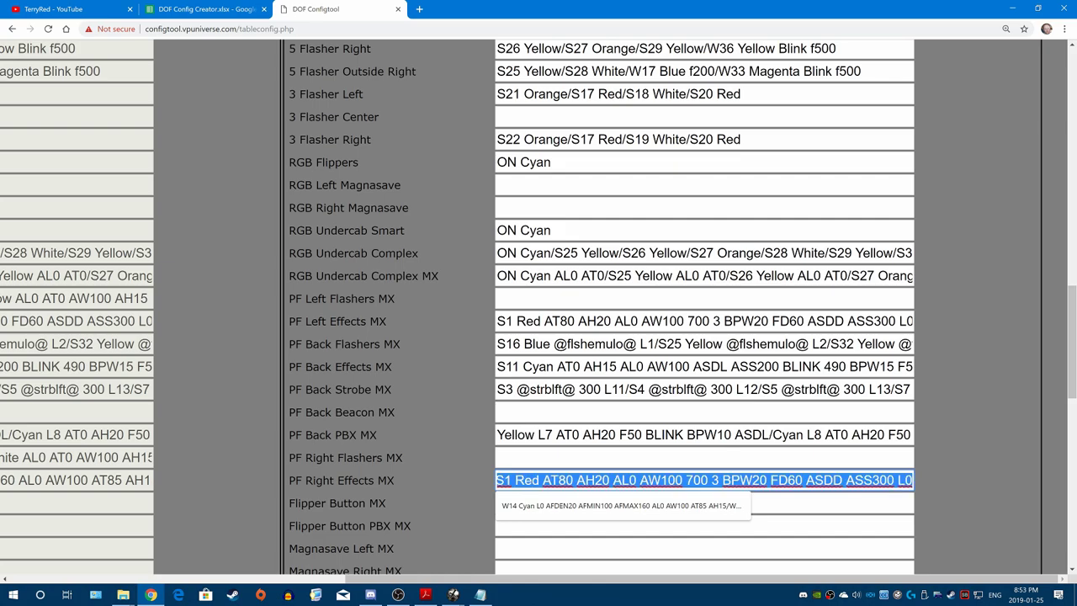
key(Delete)
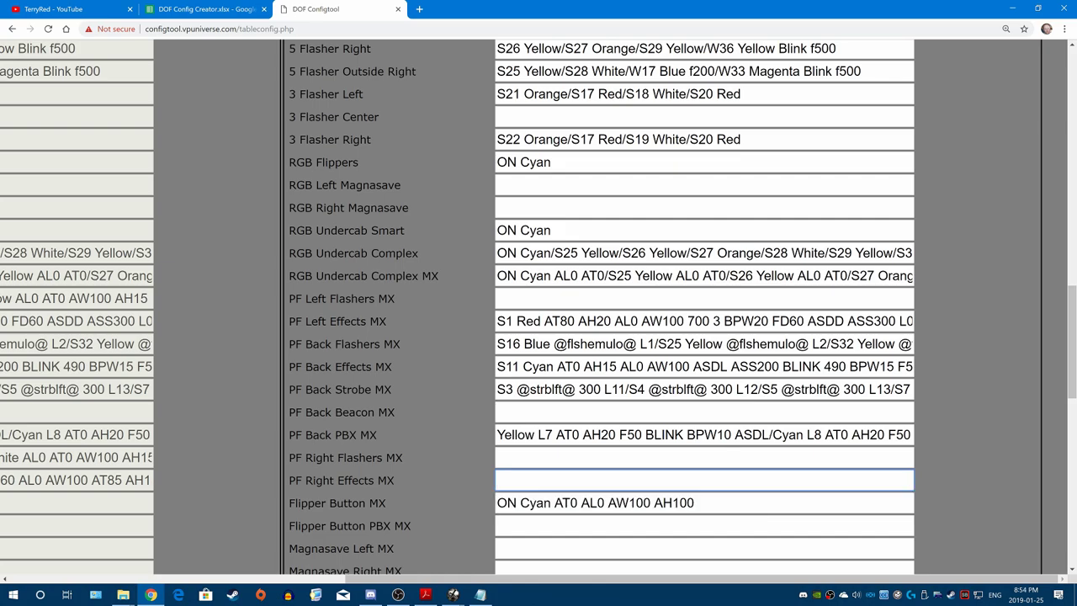
Step: Clear the PF Left Effects MX and PF Back Effects MX fields
click(505, 321)
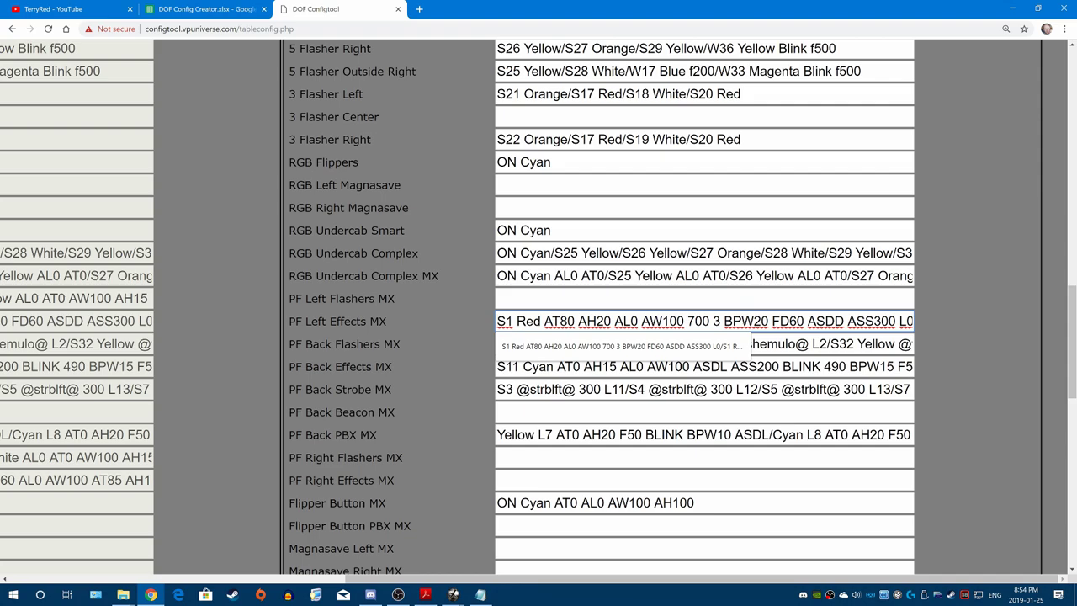
key(ctrl+a)
key(Delete)
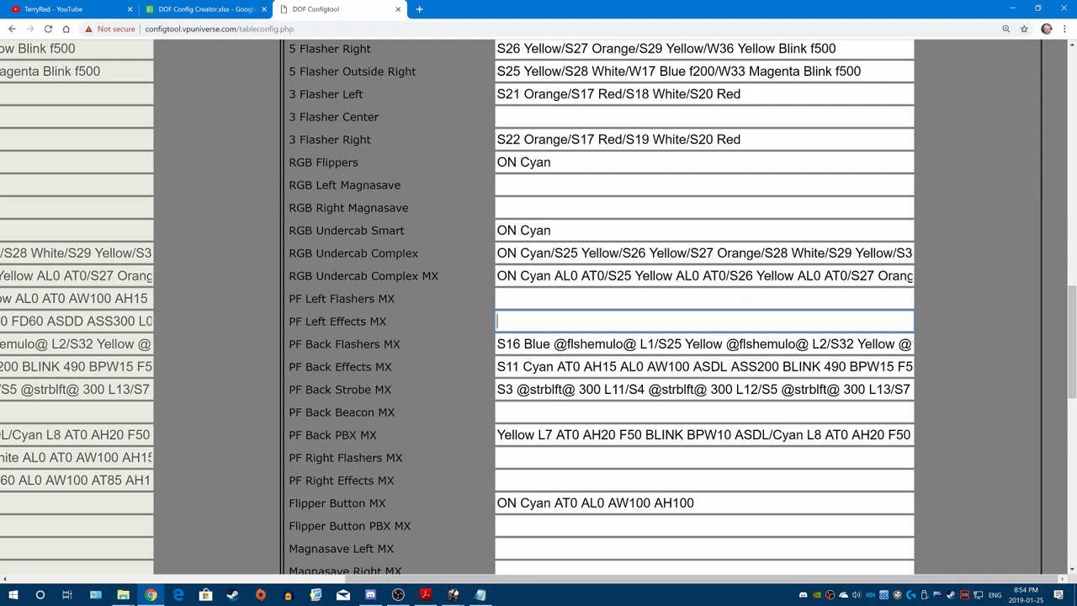
click(536, 362)
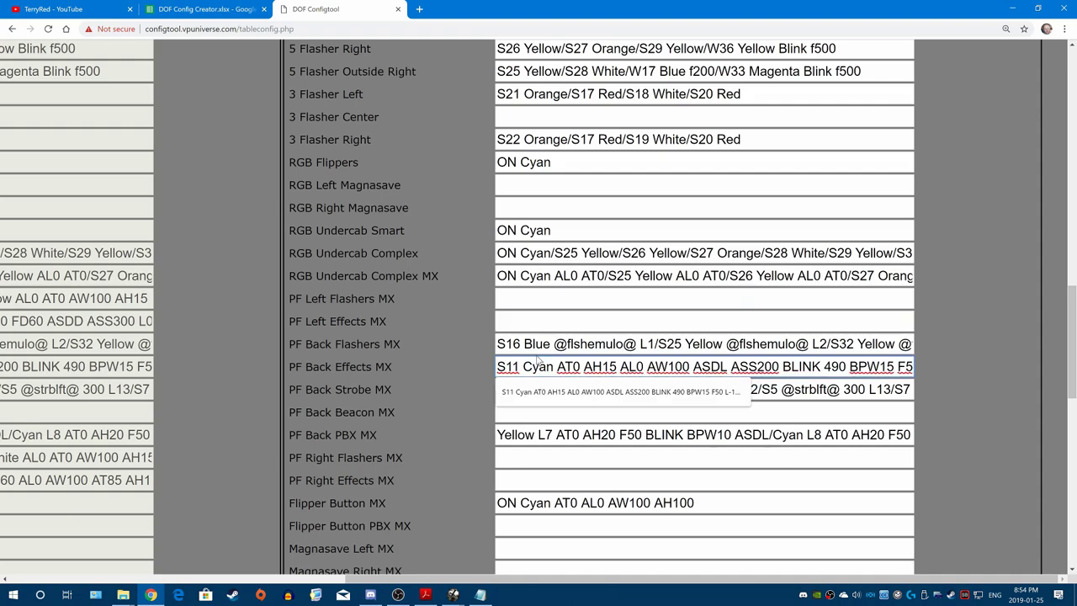
key(ctrl+a)
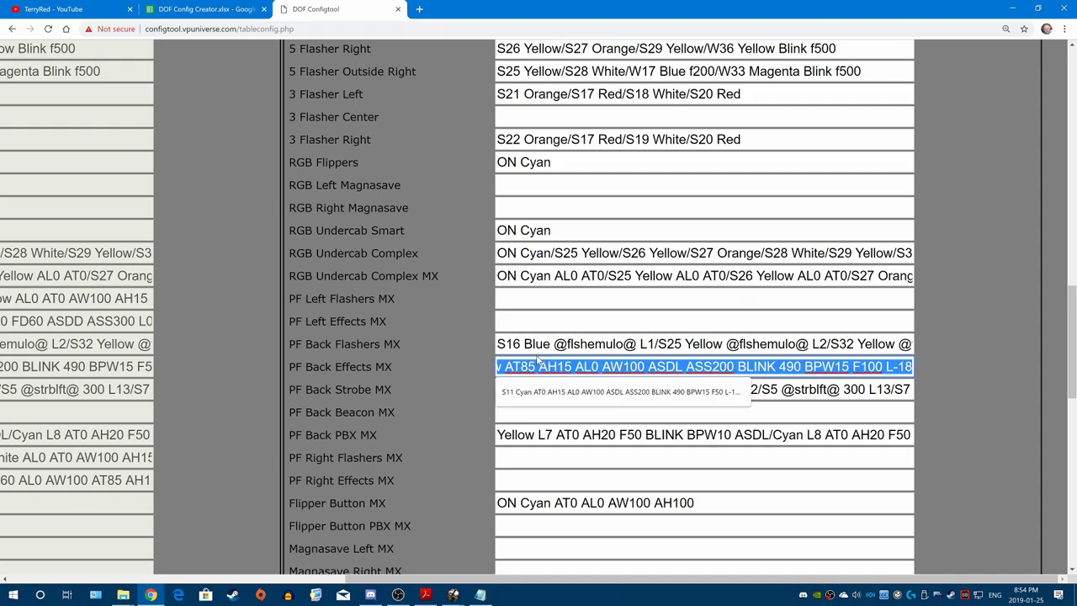
key(Delete)
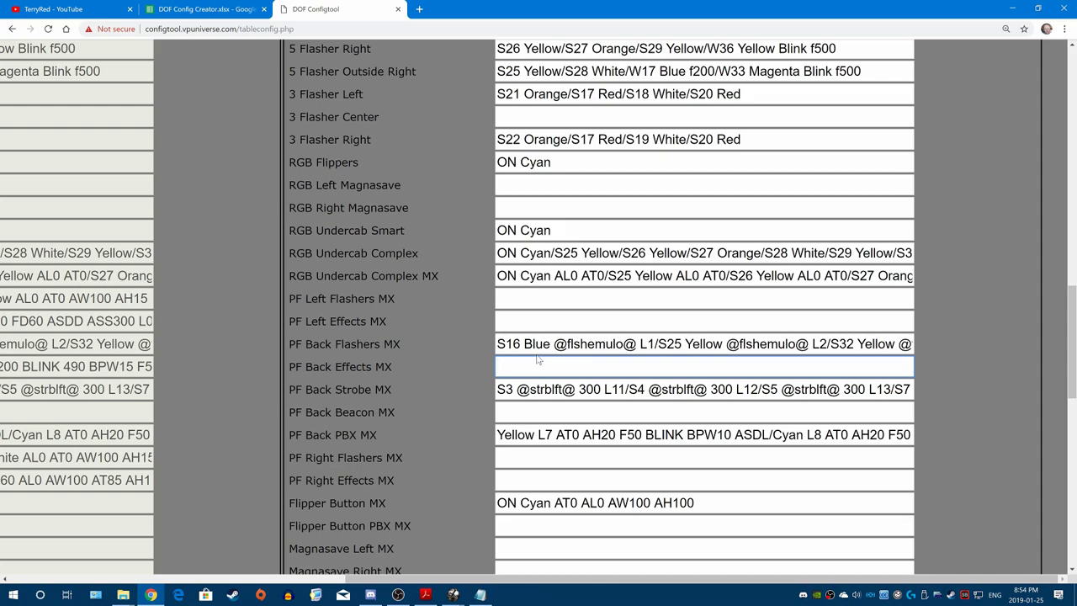
key(Tab)
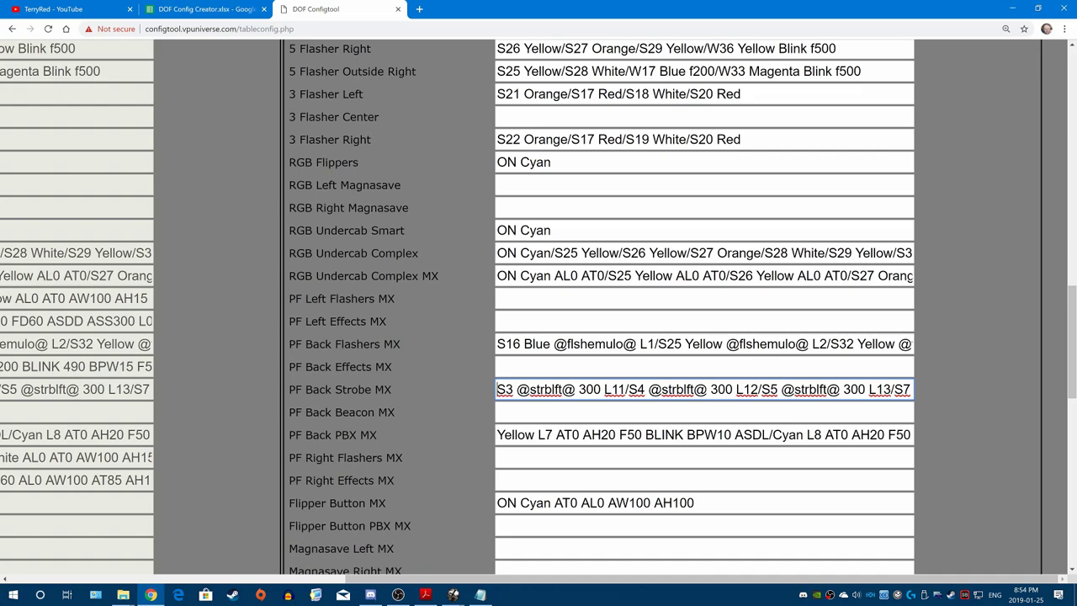
Step: Check the PF Back Strobe value and the now-empty PF Back Effects MX field
scroll(539, 303, up, 1)
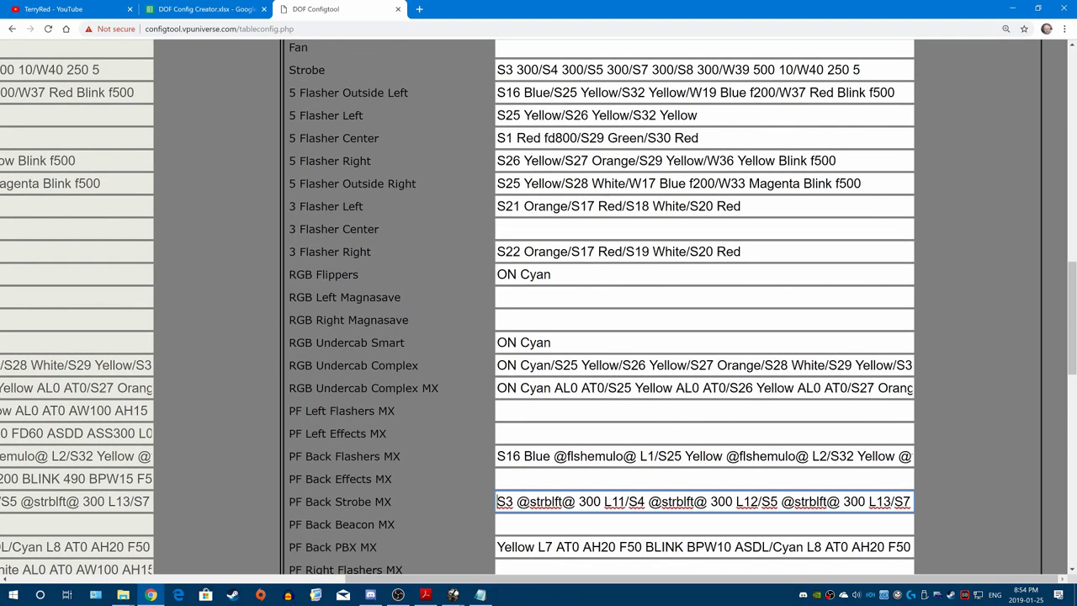
scroll(538, 303, up, 2)
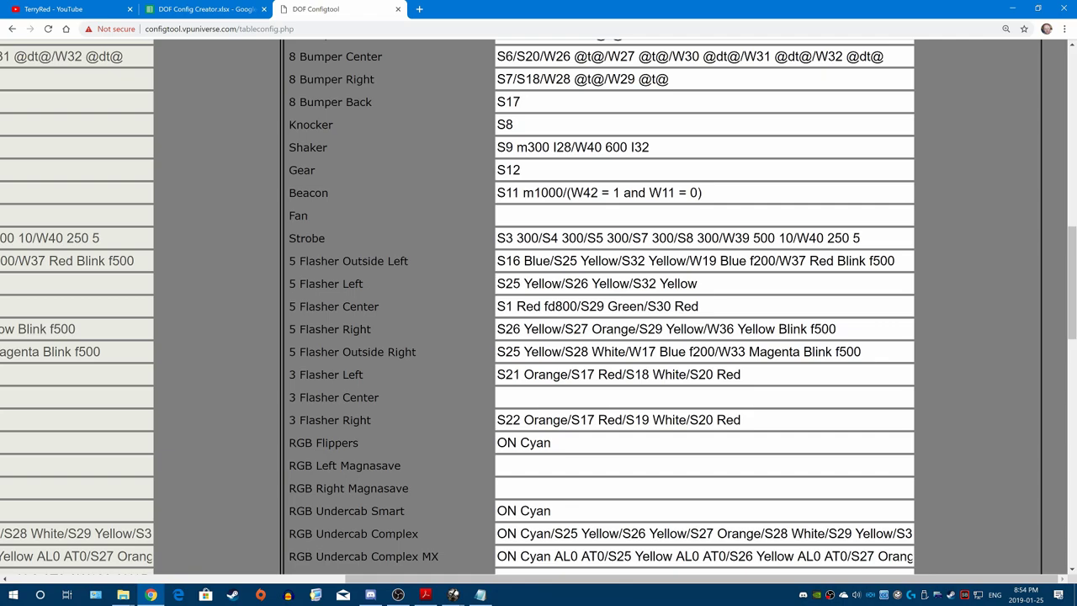
drag(497, 239, 860, 238)
click(752, 238)
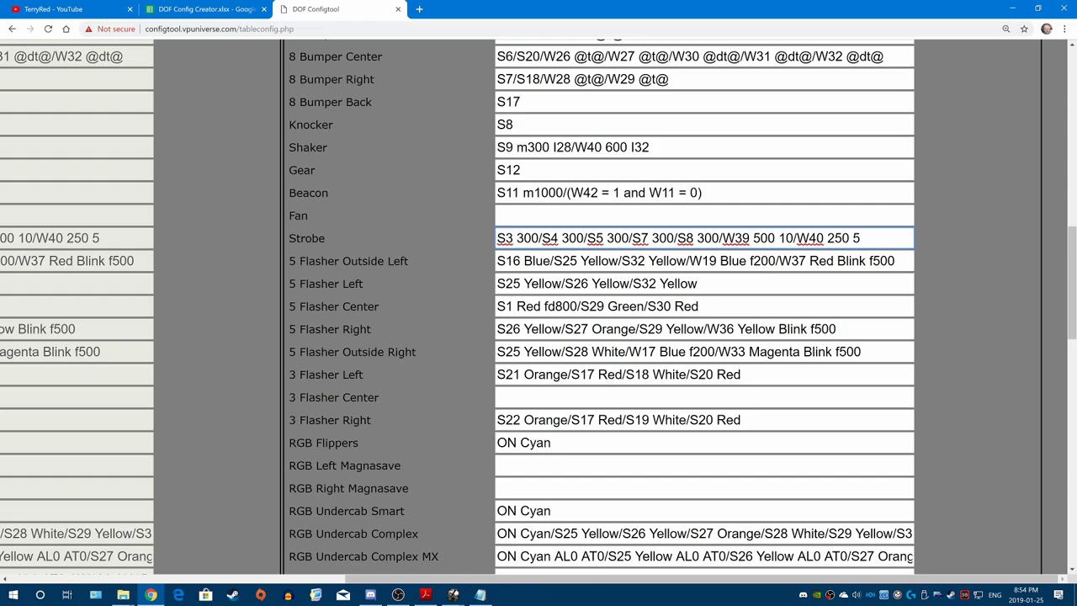
scroll(538, 307, down, 4)
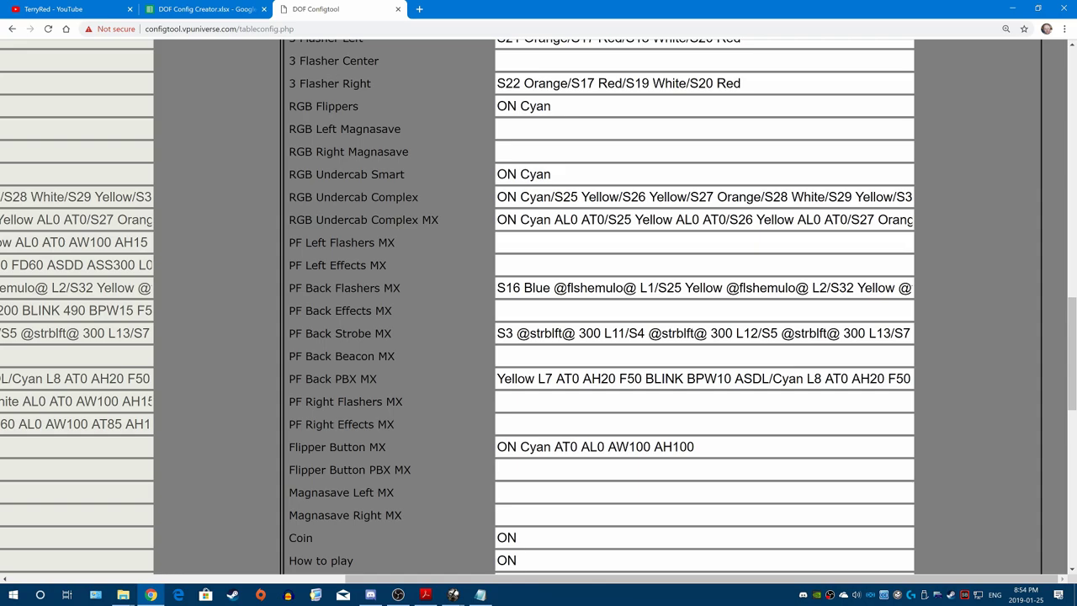
click(539, 310)
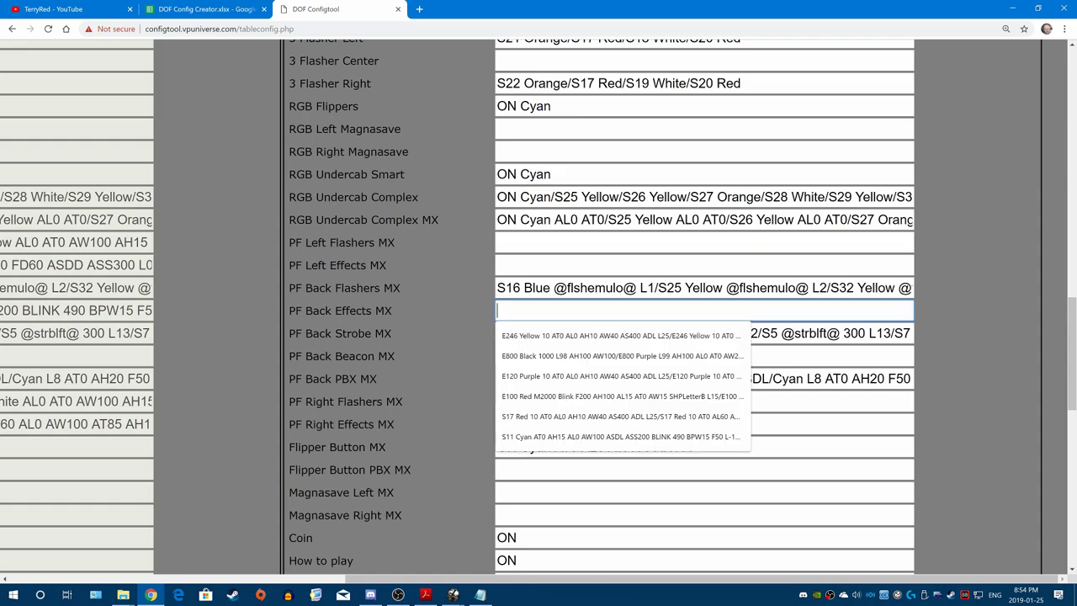
click(437, 337)
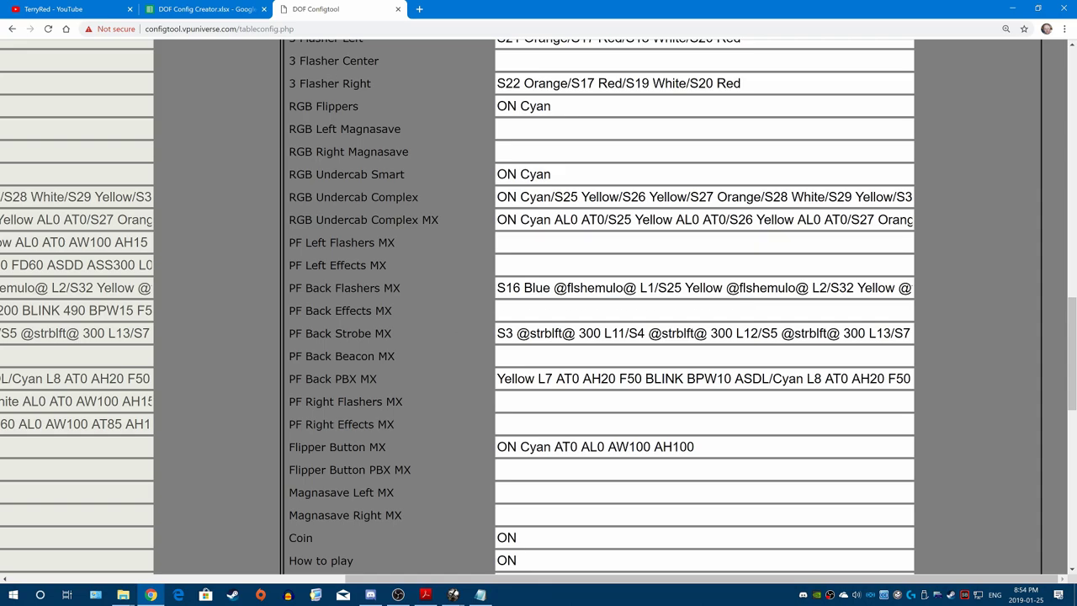
Step: Cut the whole value out of the PF Back Flashers MX field
click(539, 288)
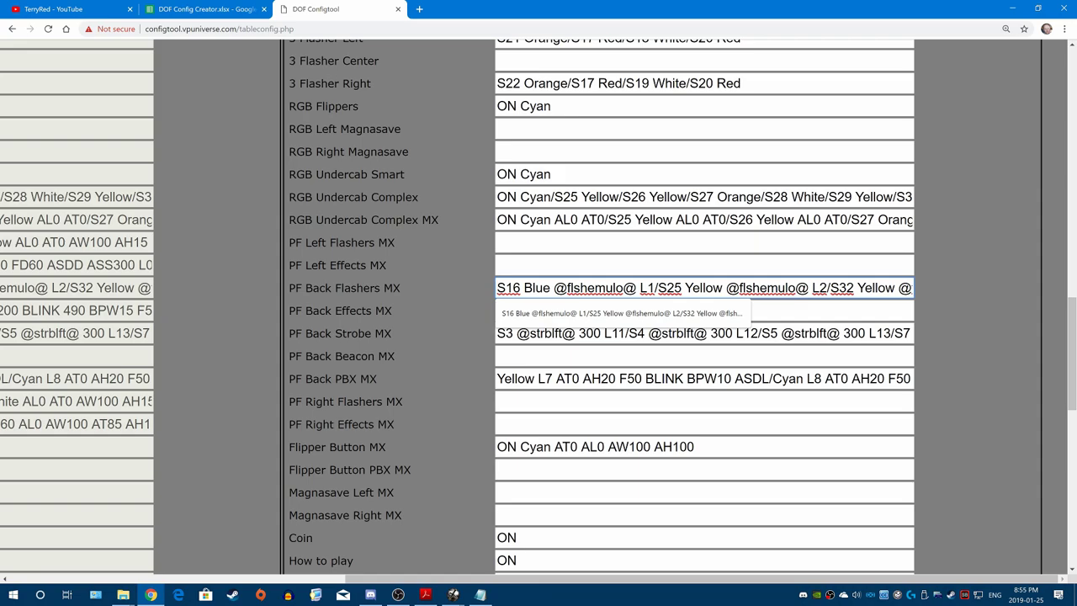
key(ctrl+a)
right_click(499, 286)
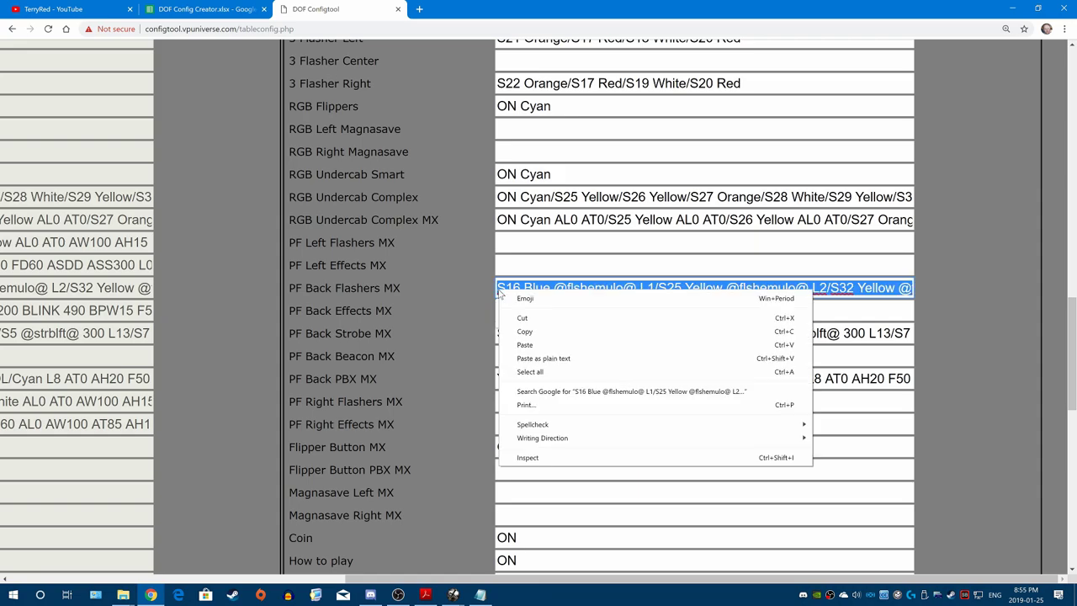
click(513, 310)
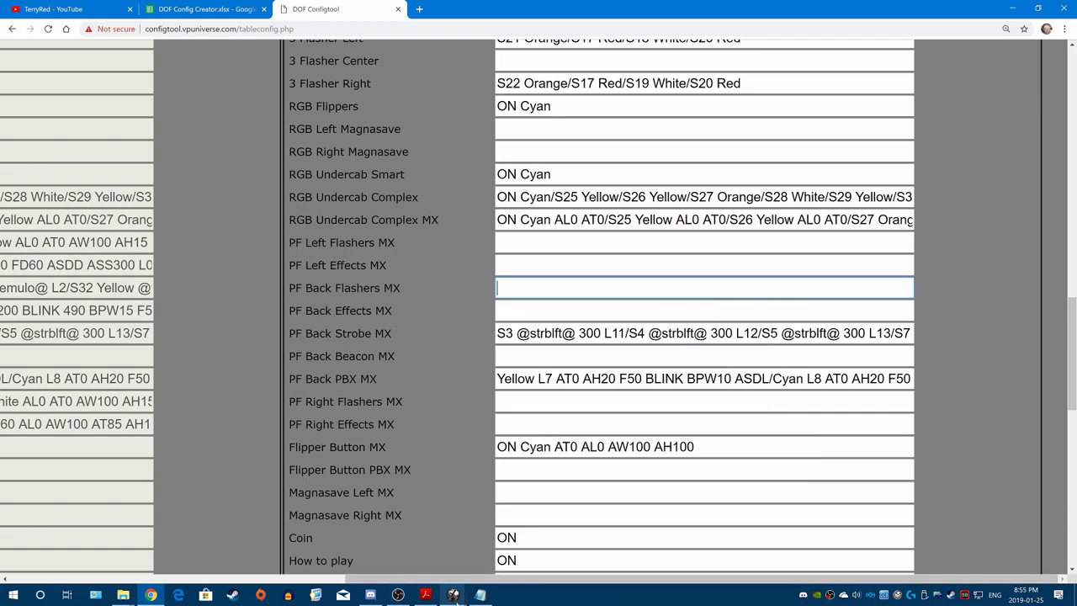
Step: Paste the cut flasher string into the Star Wars notes, then return to Configtool
click(481, 594)
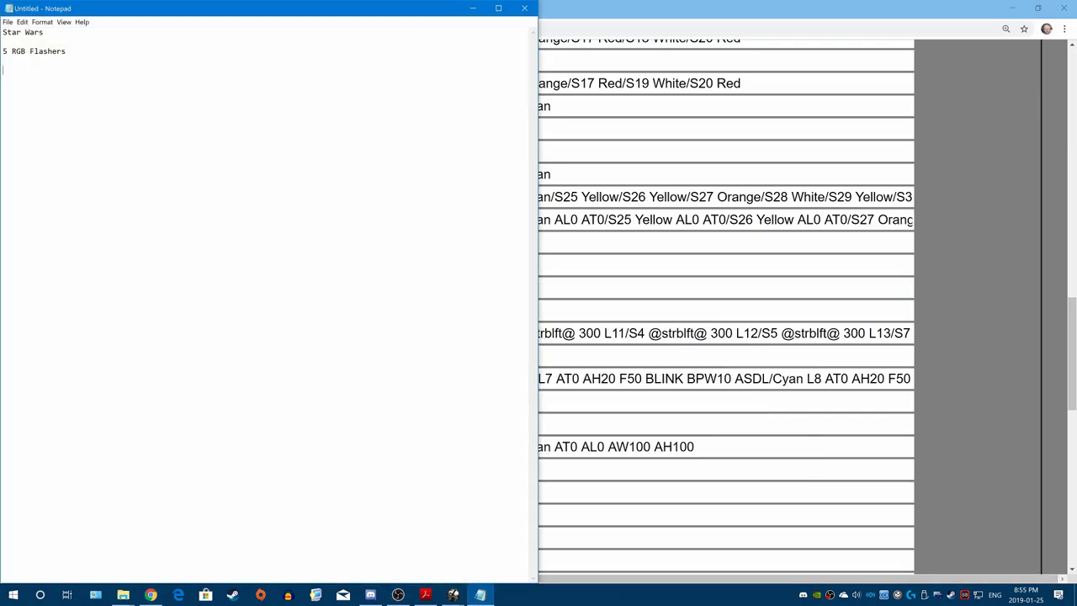
key(ctrl+v)
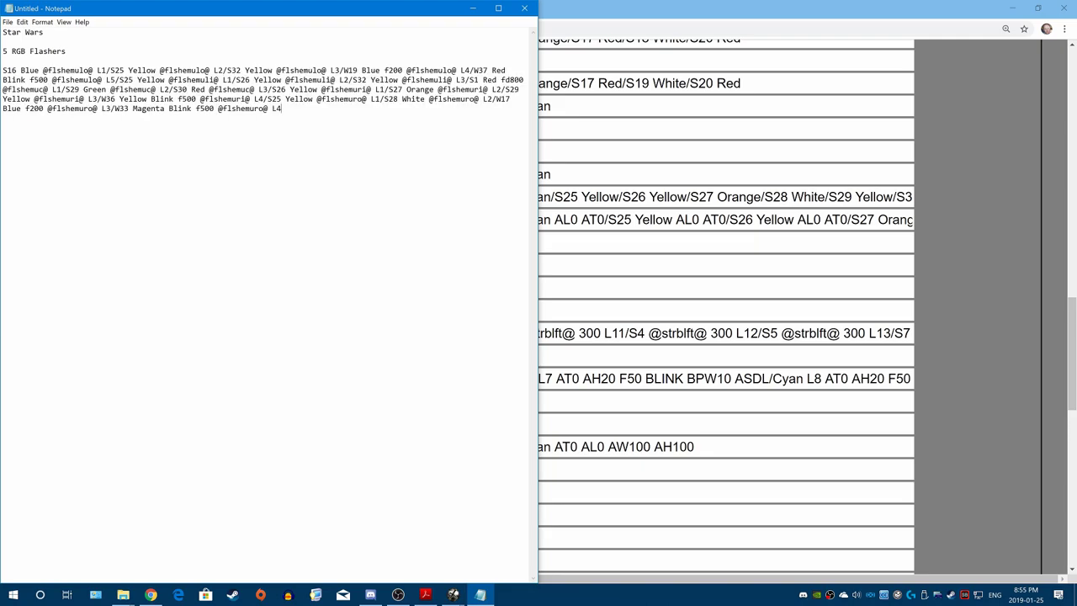
click(639, 287)
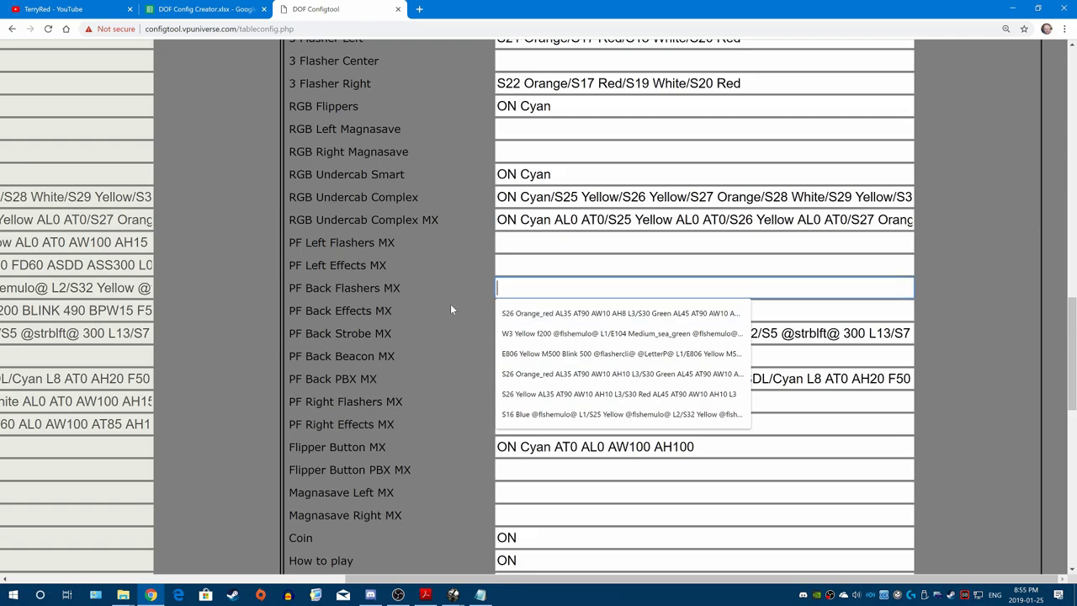
Step: Save the Star Wars private config with PF Back Flashers MX empty
key(shift+Tab)
key(Down)
key(Down)
key(Up)
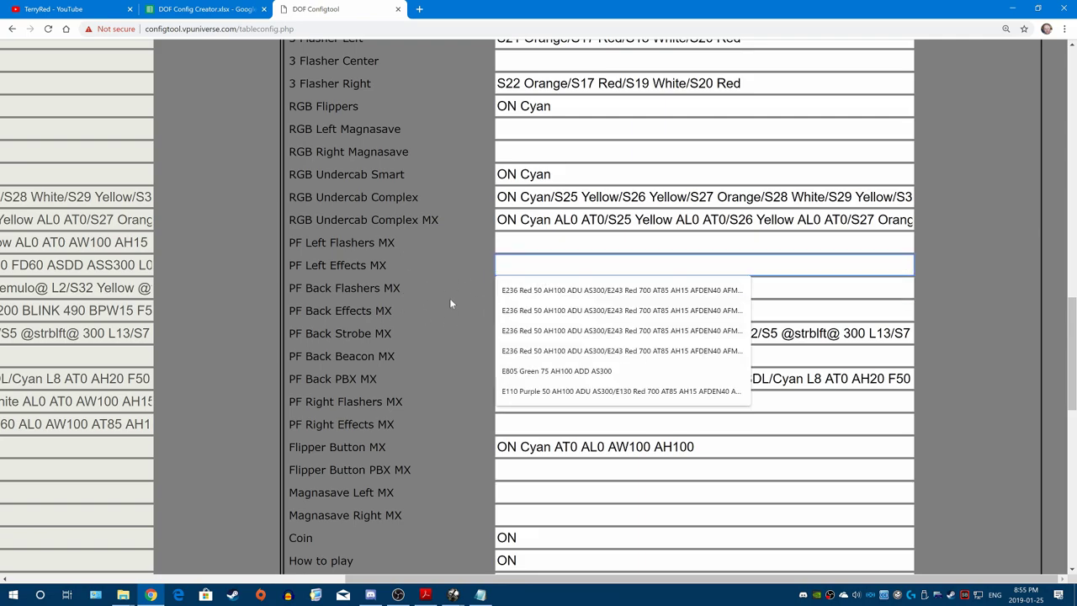
scroll(418, 358, down, 8)
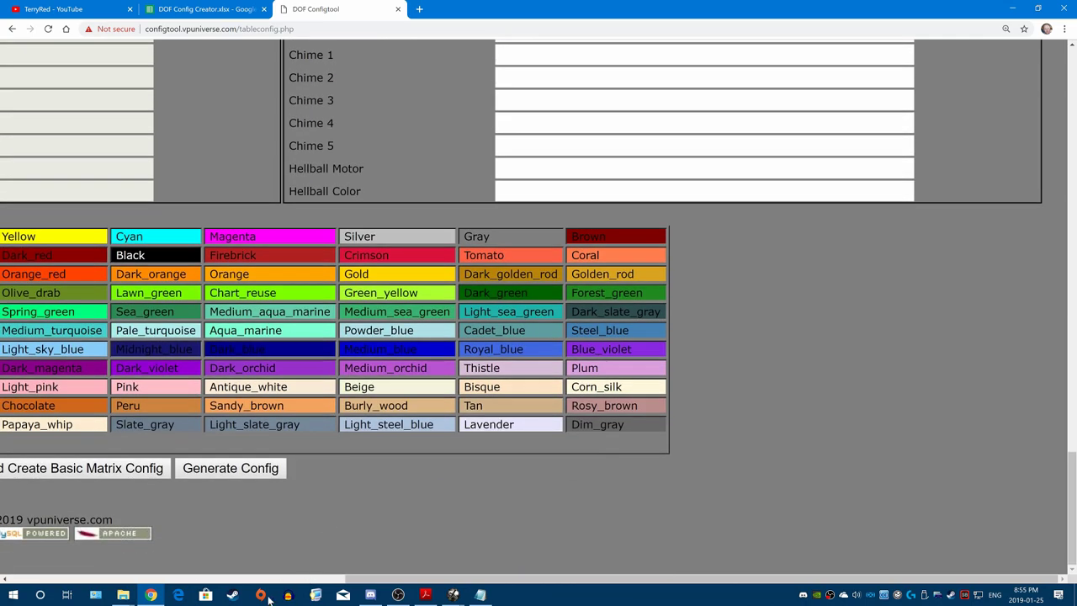
click(215, 579)
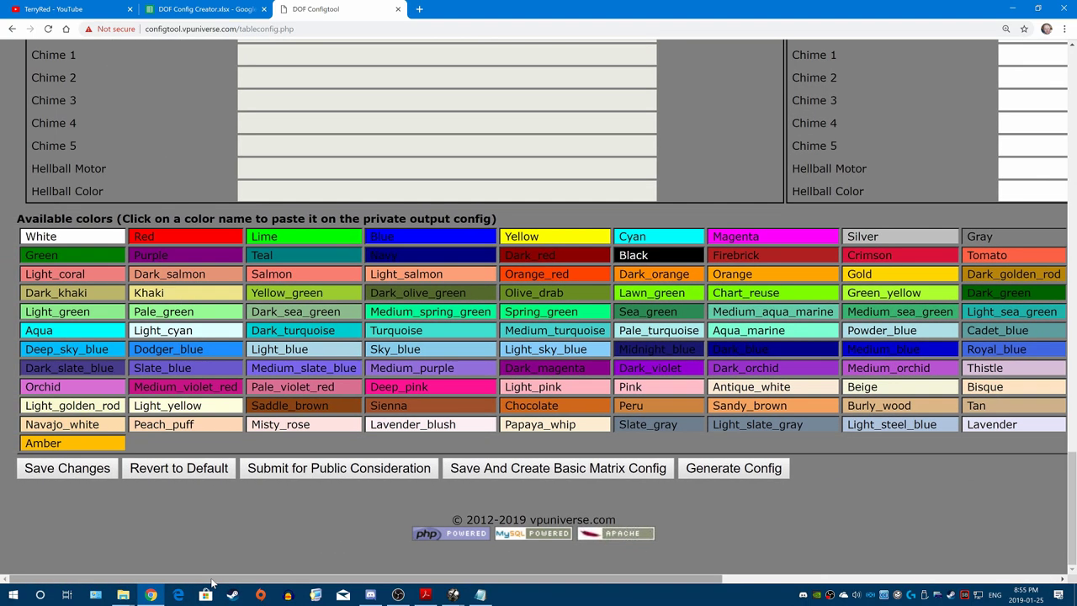
click(94, 472)
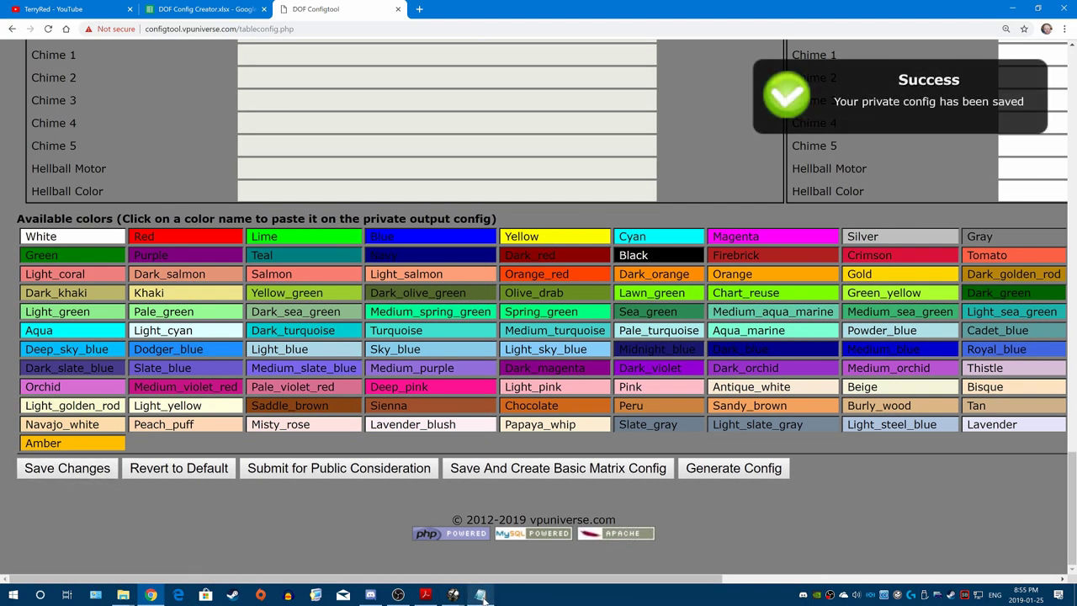
Step: Review the emptied PF MX fields and bring the Star Wars notes forward
click(481, 594)
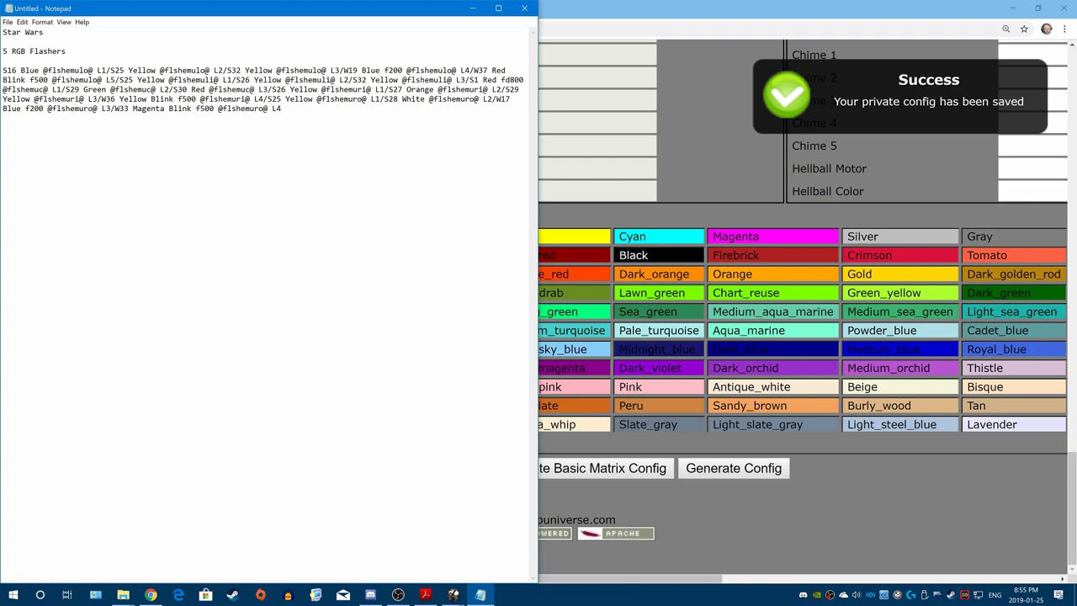
drag(656, 579, 1019, 548)
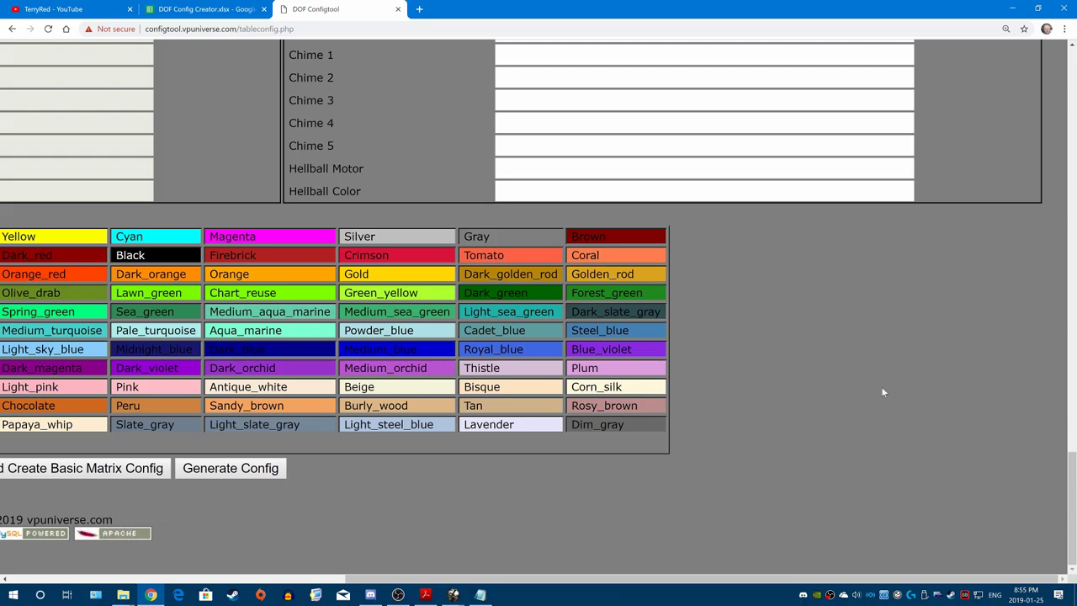
scroll(1019, 548, up, 8)
scroll(597, 303, up, 1)
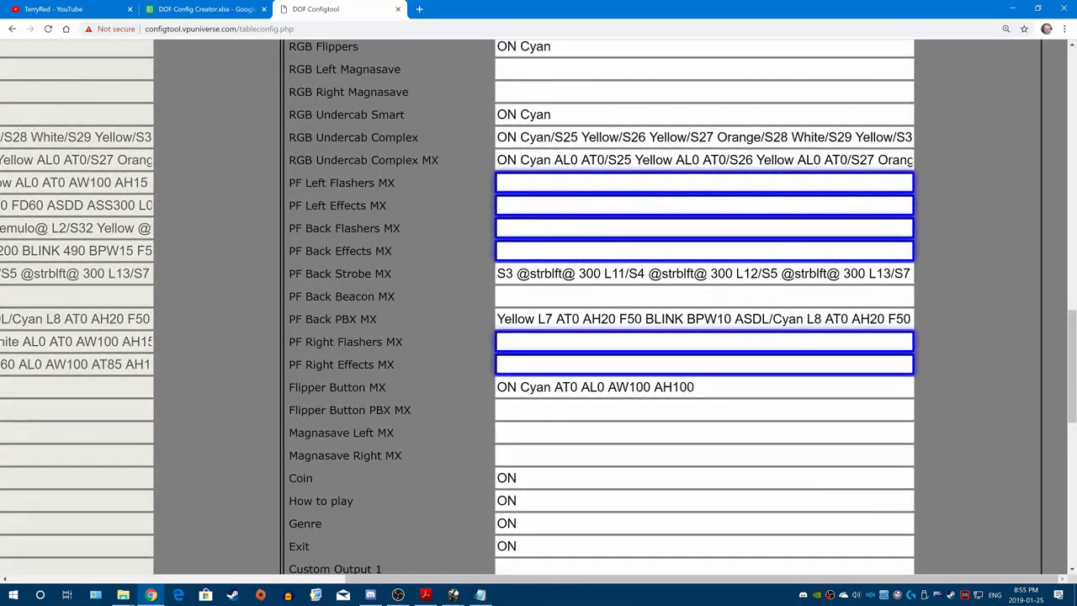
scroll(598, 303, up, 4)
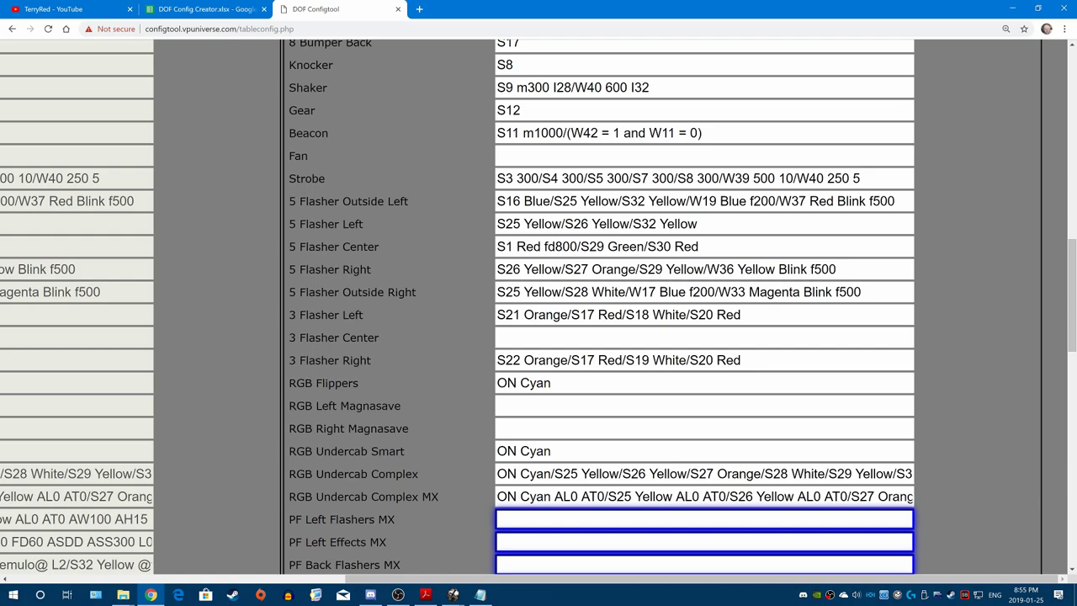
scroll(355, 286, down, 4)
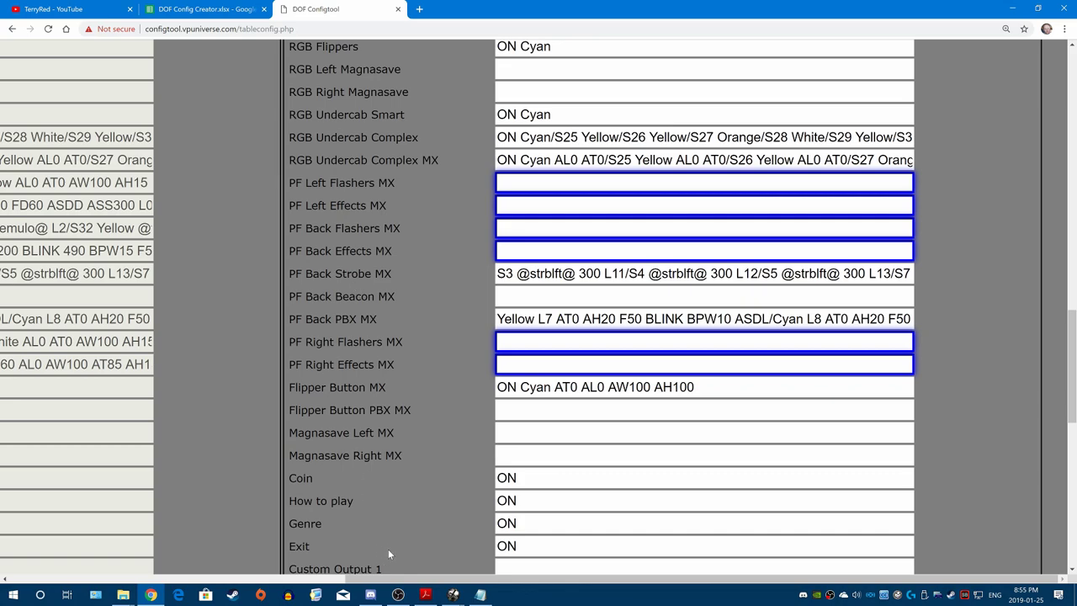
click(481, 595)
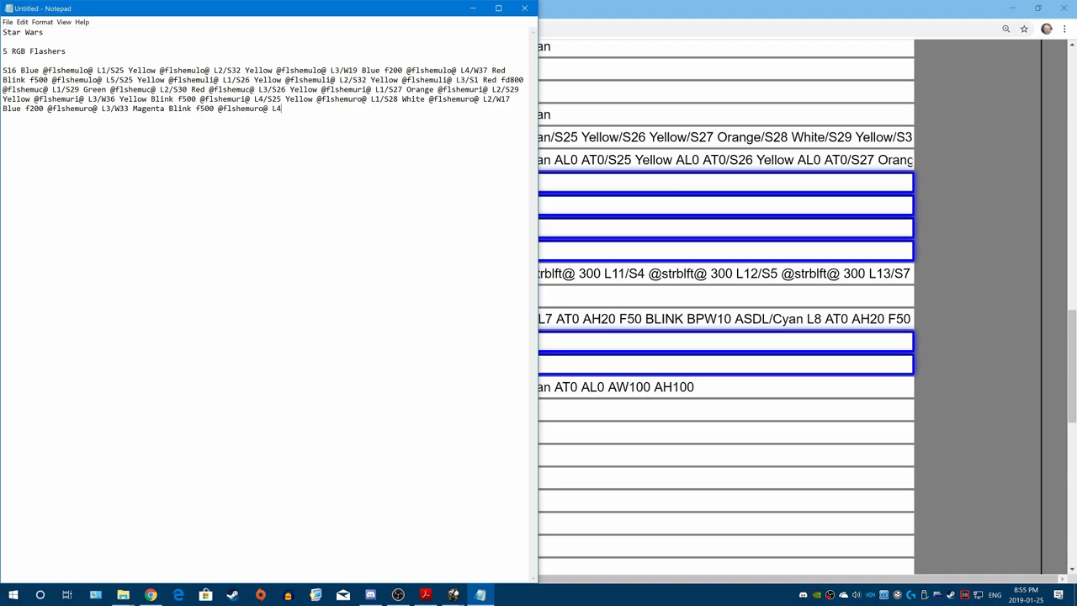
Step: Break the pasted flasher string into one entry per line, from S16 Blue to W33 Magenta Blink
key(Return)
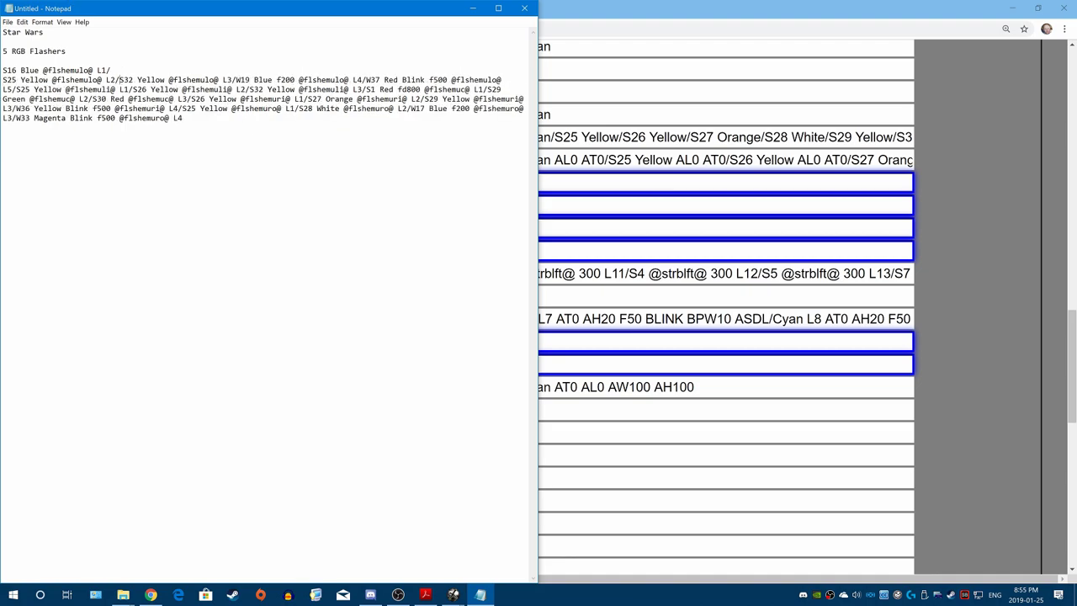
key(Return)
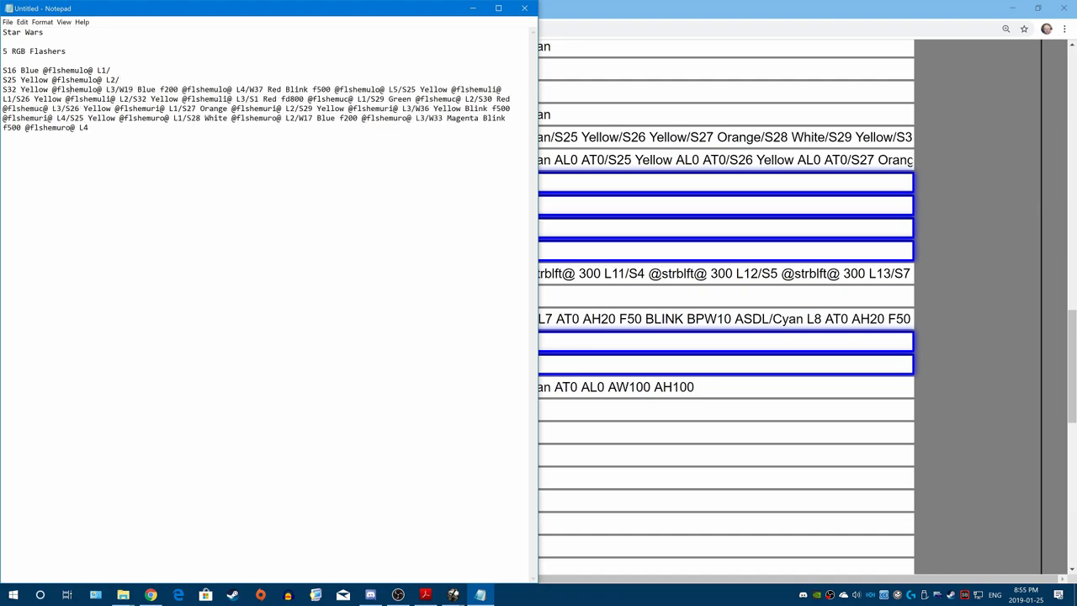
key(Return)
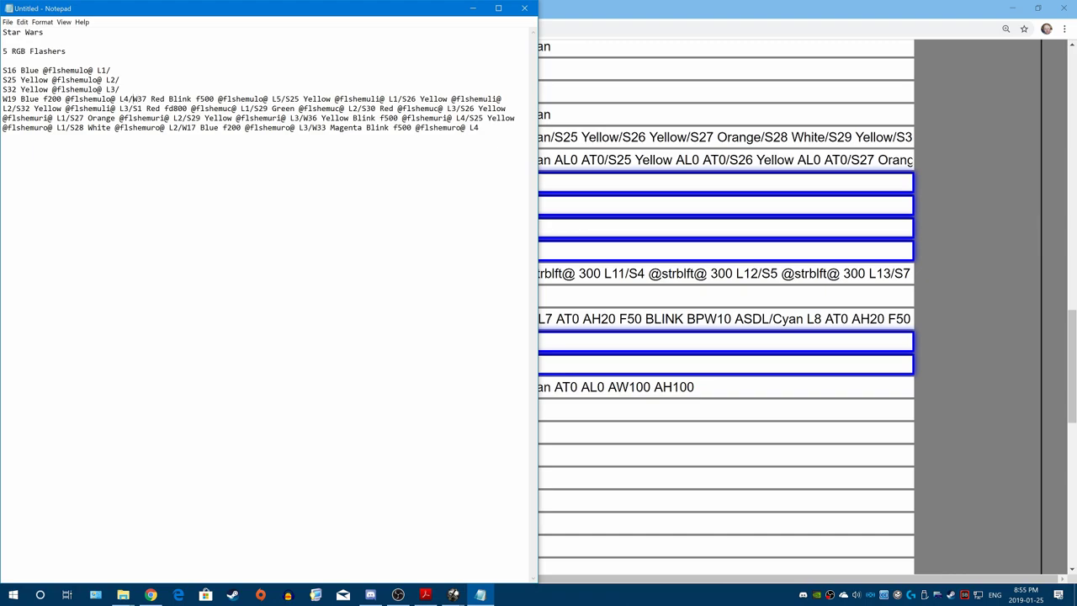
key(Return)
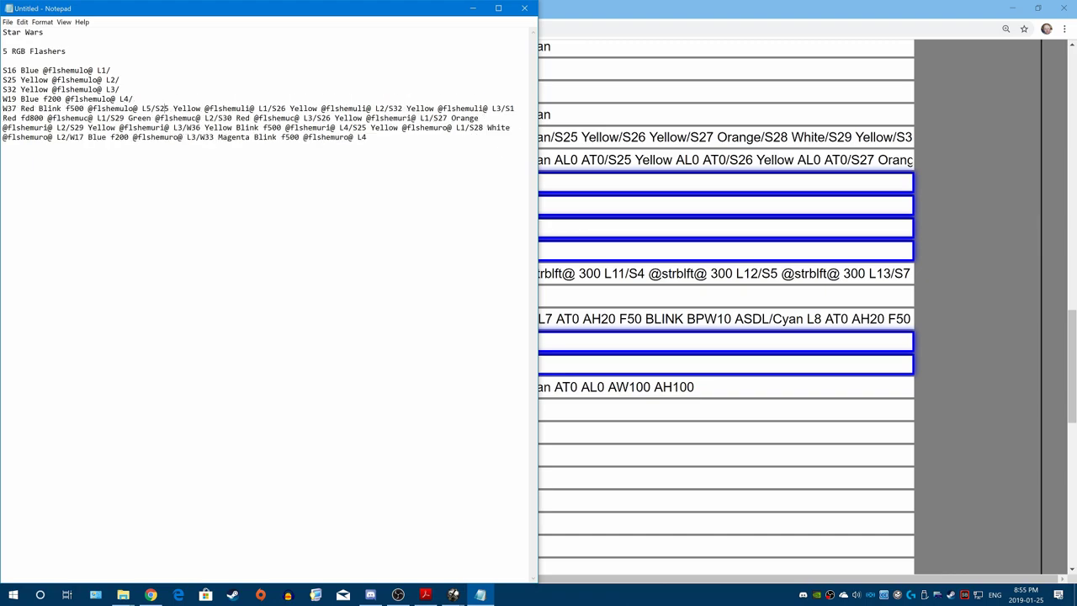
key(Return)
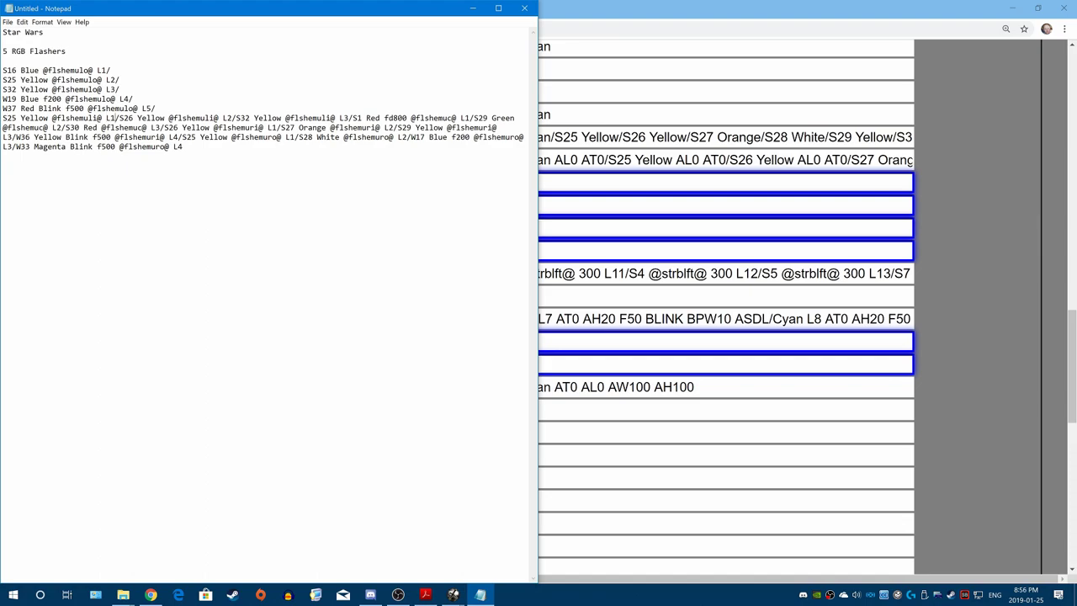
key(Return)
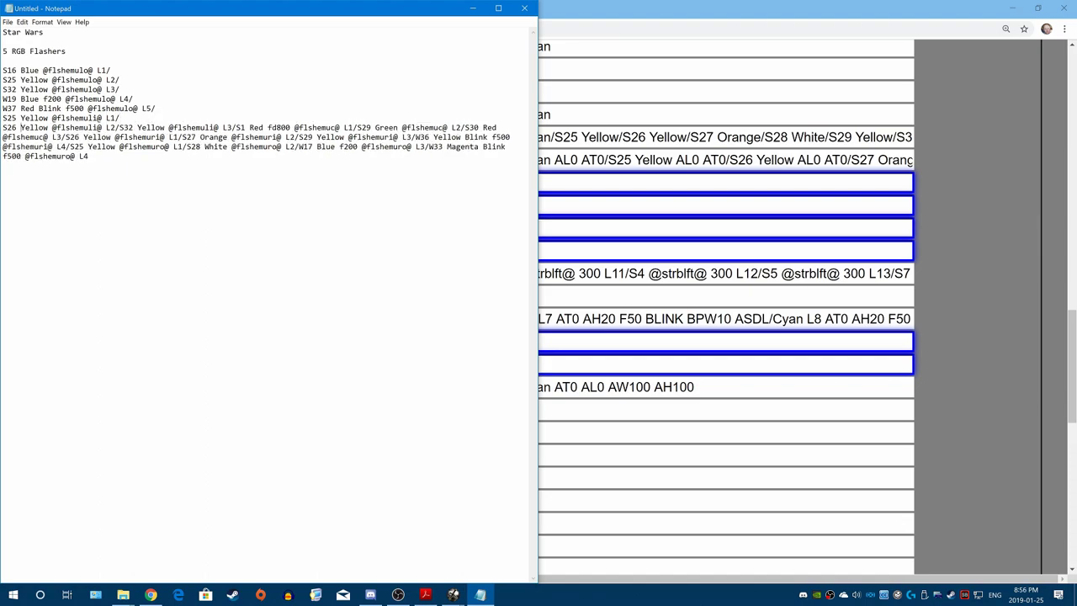
key(Return)
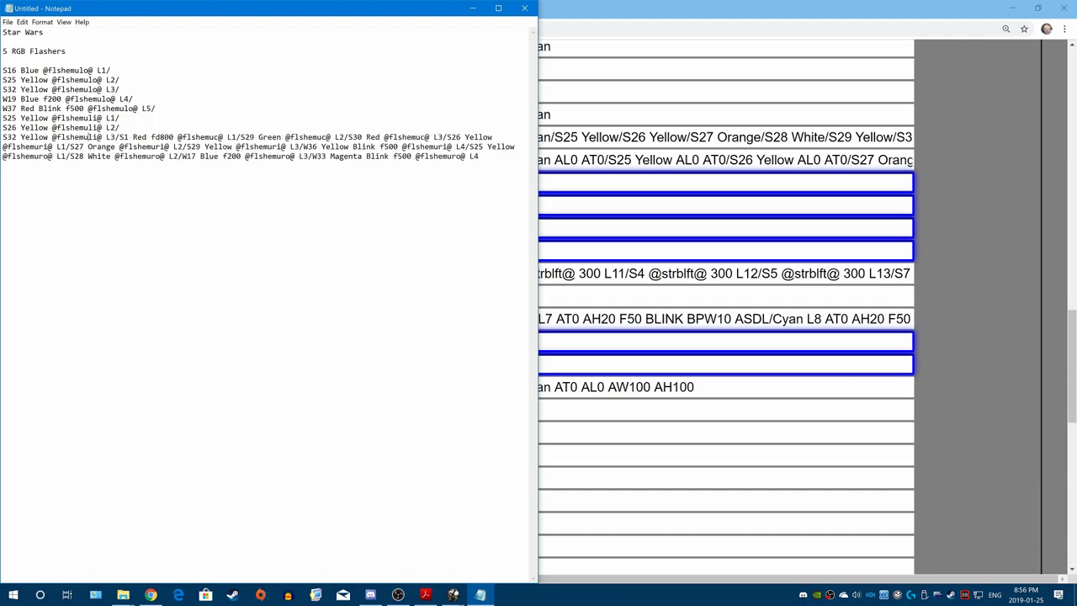
key(Return)
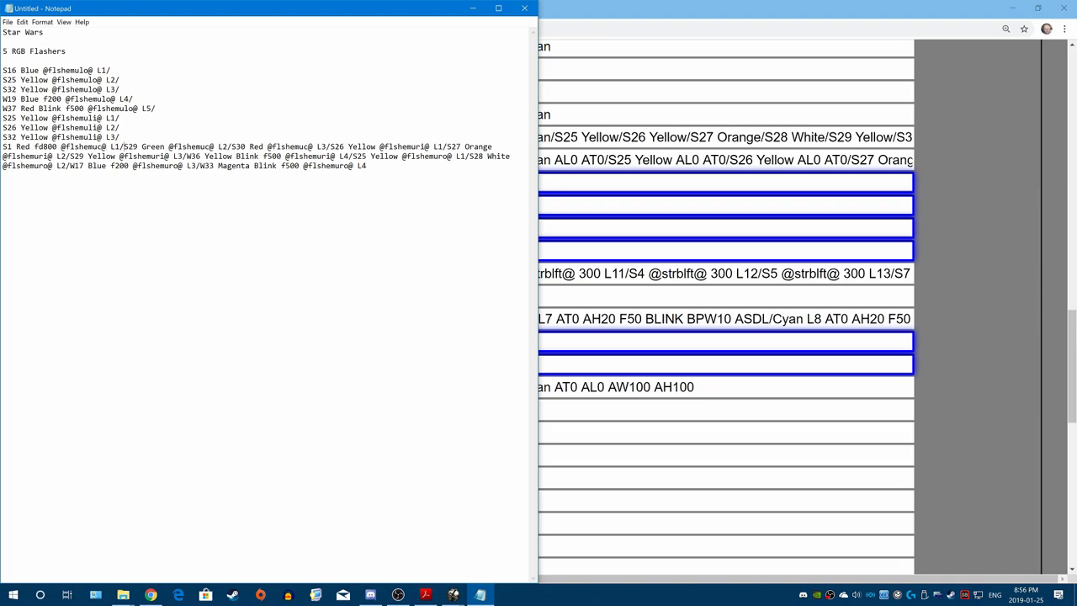
key(Return)
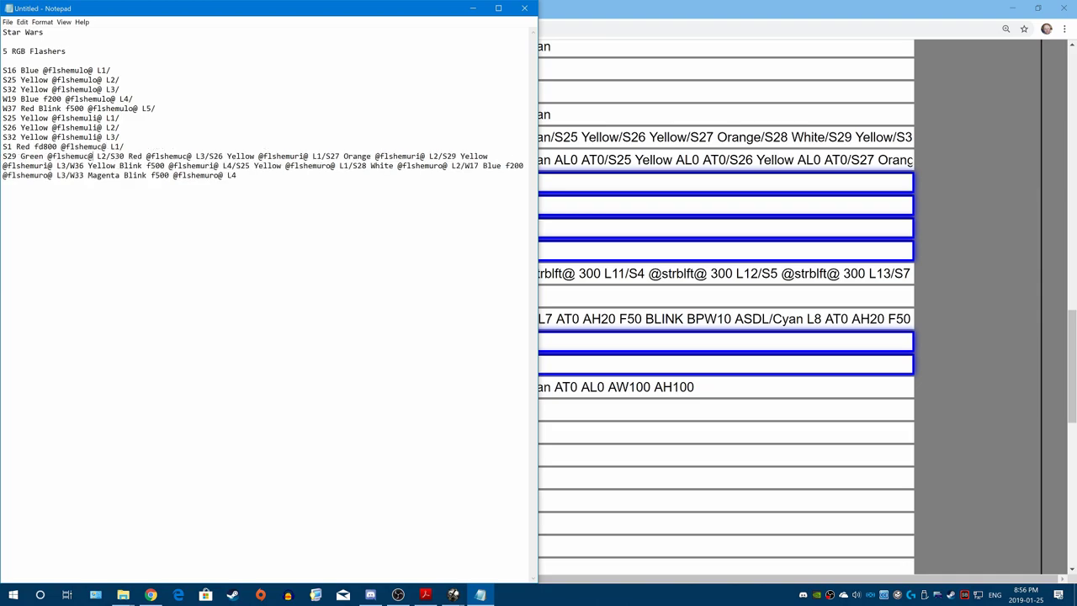
key(Return)
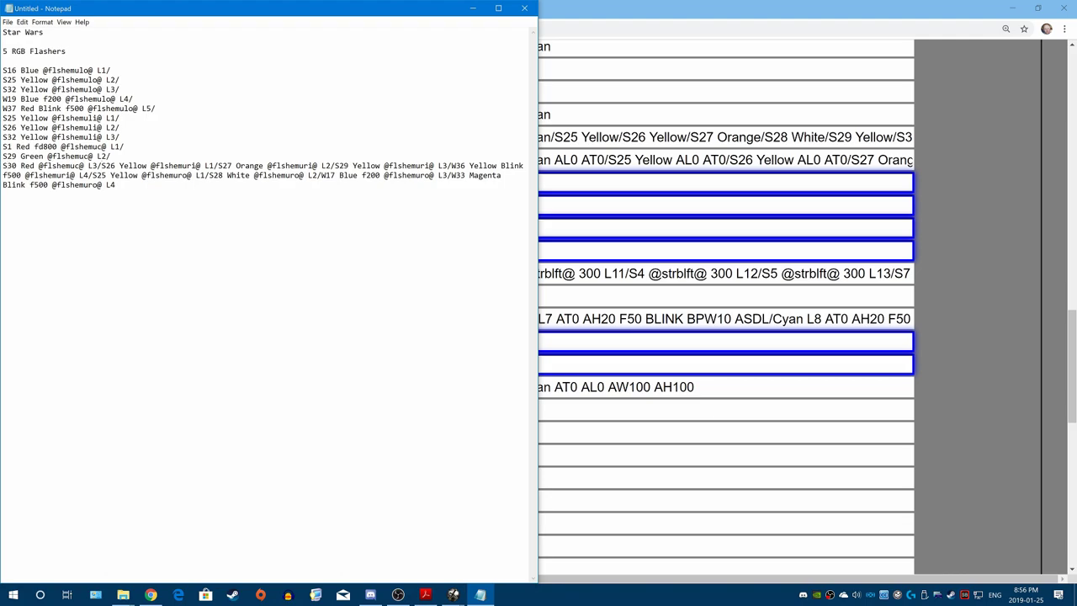
key(Return)
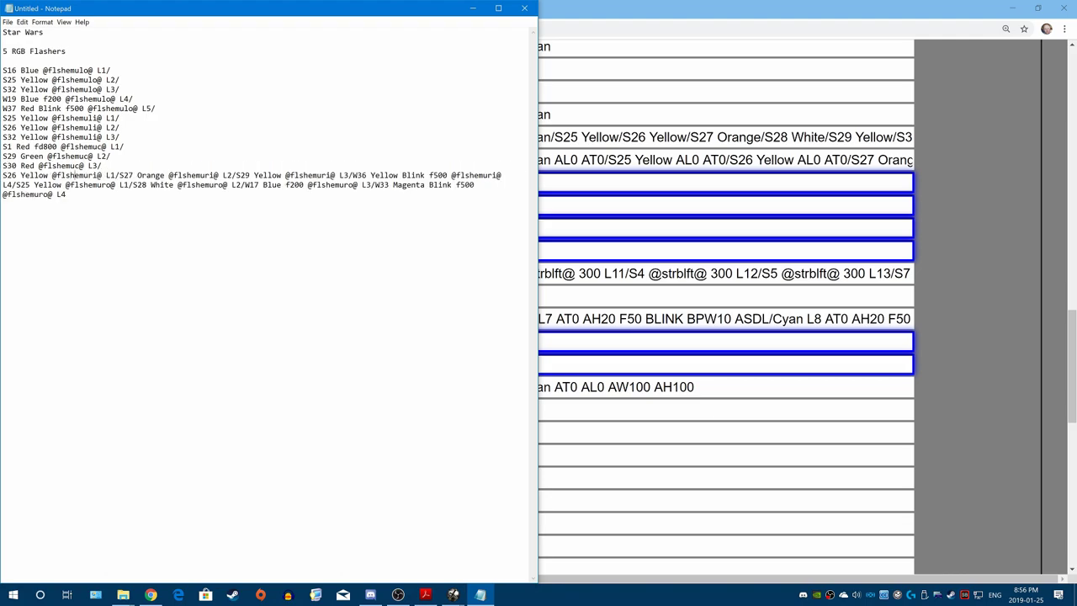
key(Return)
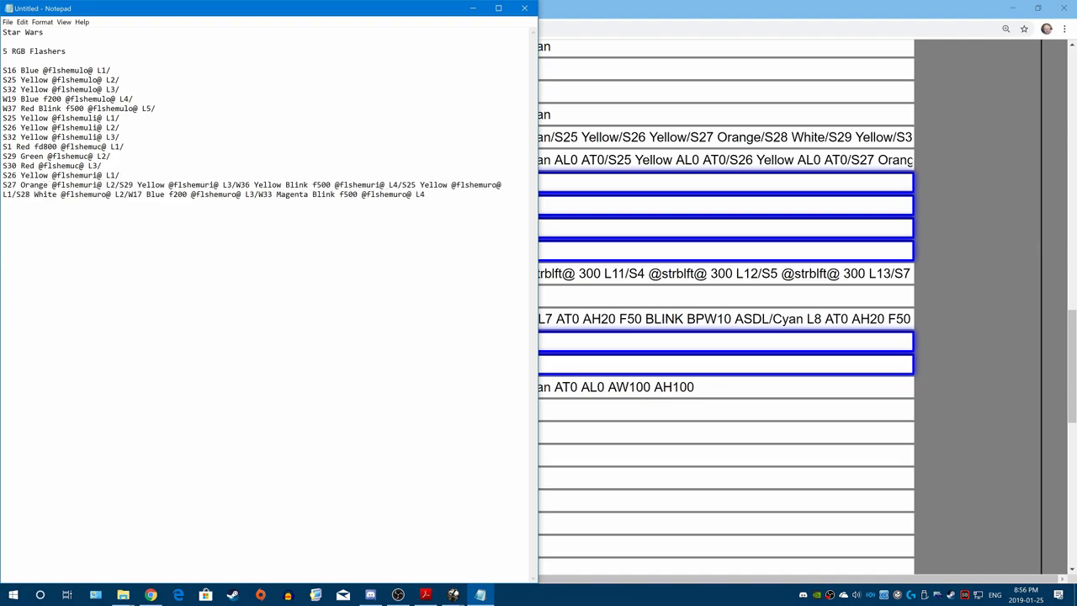
key(Return)
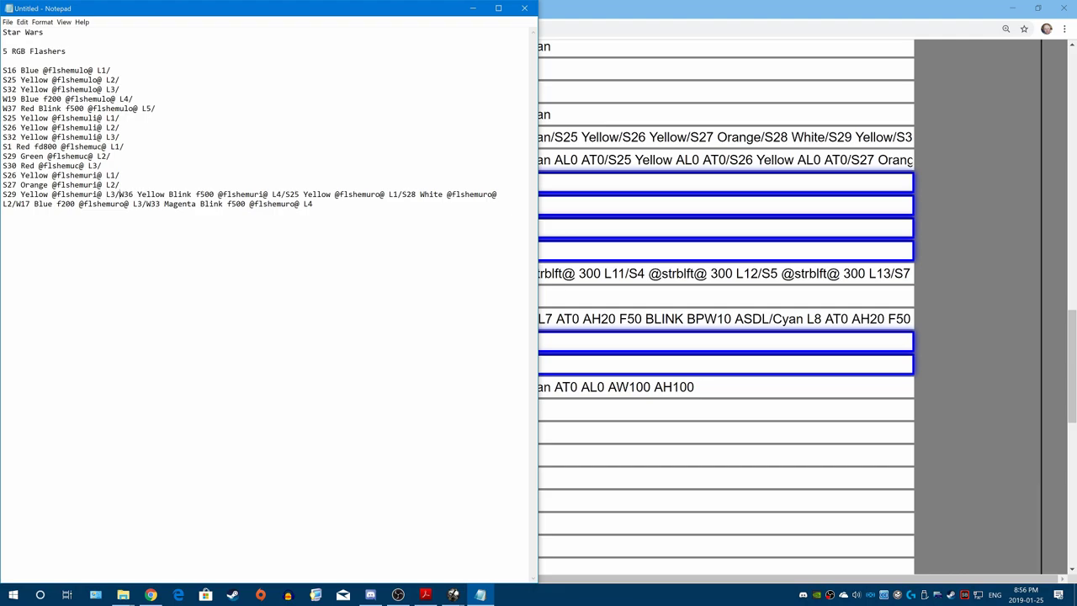
key(Return)
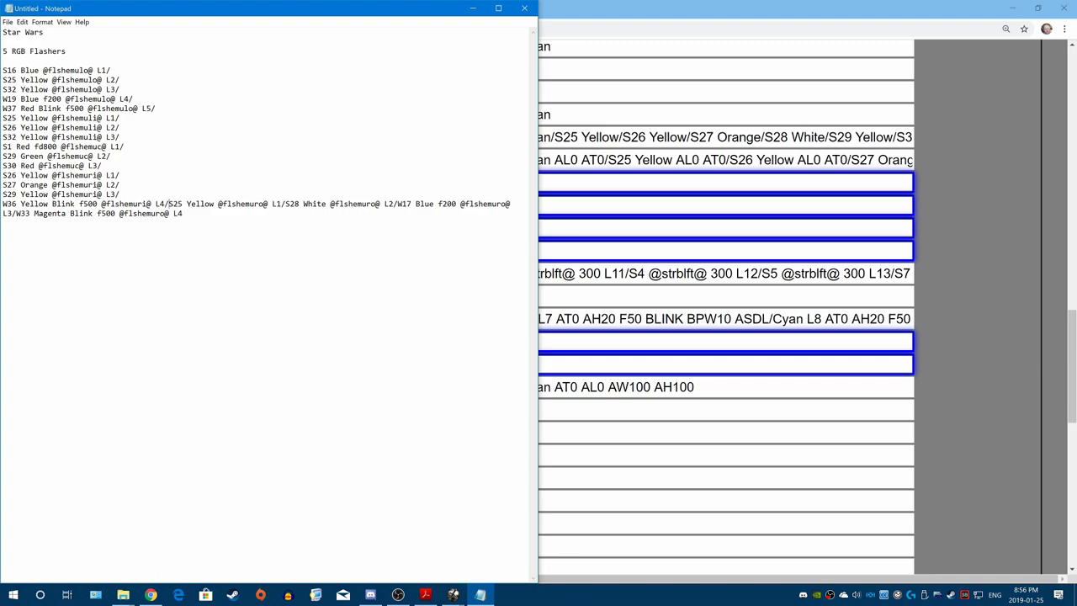
key(Return)
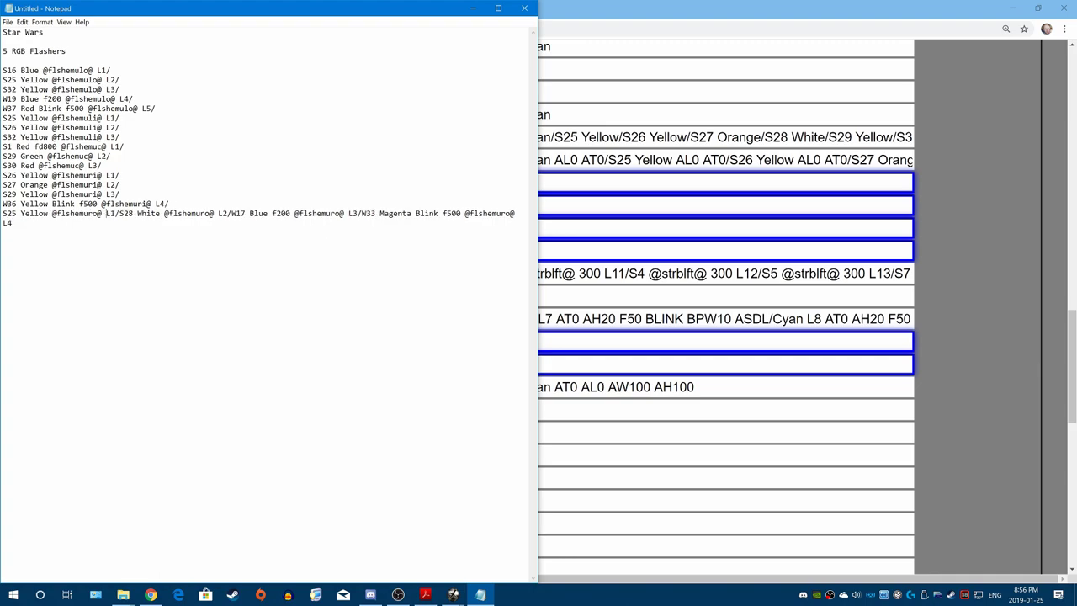
key(Return)
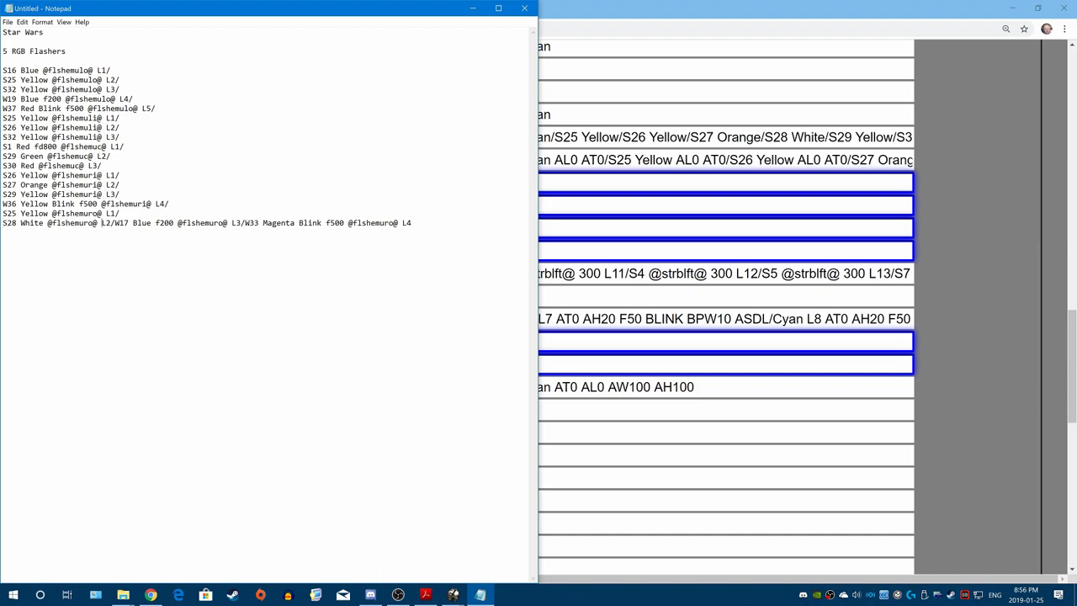
key(Return)
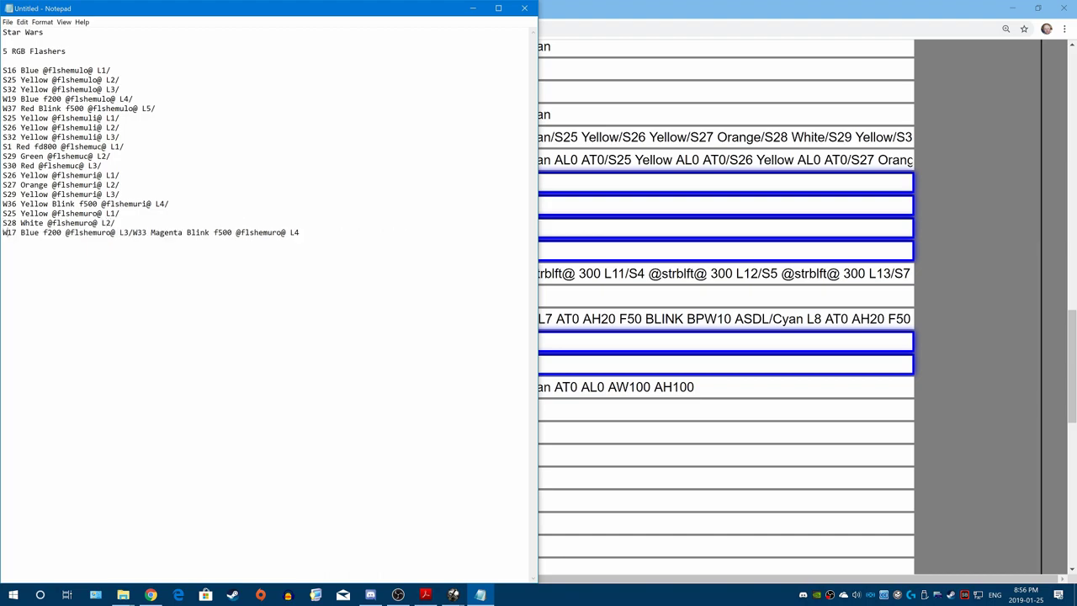
key(Return)
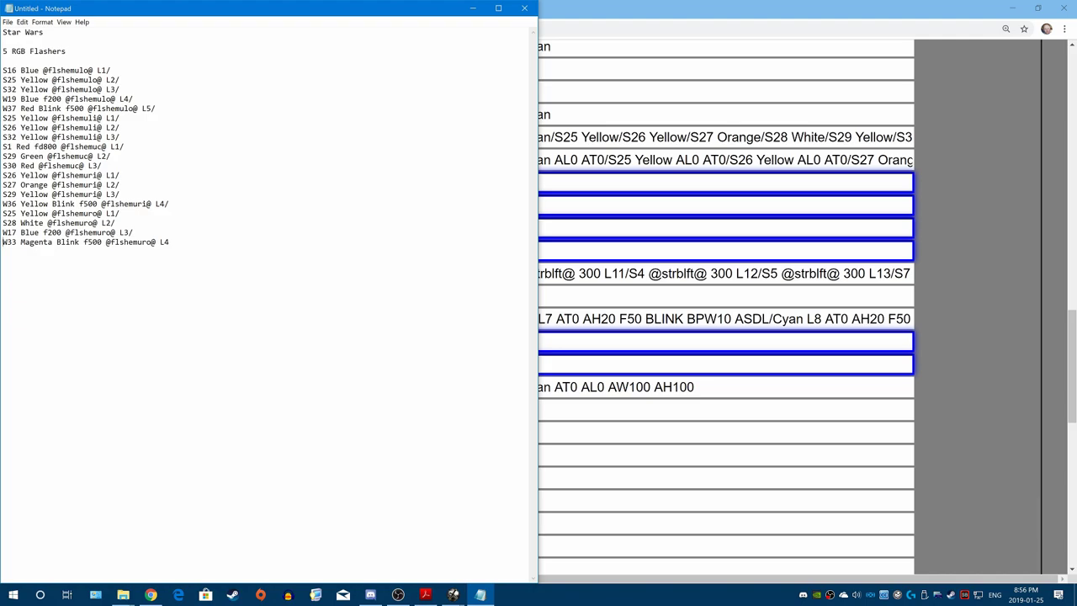
Step: Review the flasher rows on the Configtool page, then return to Notepad
click(955, 308)
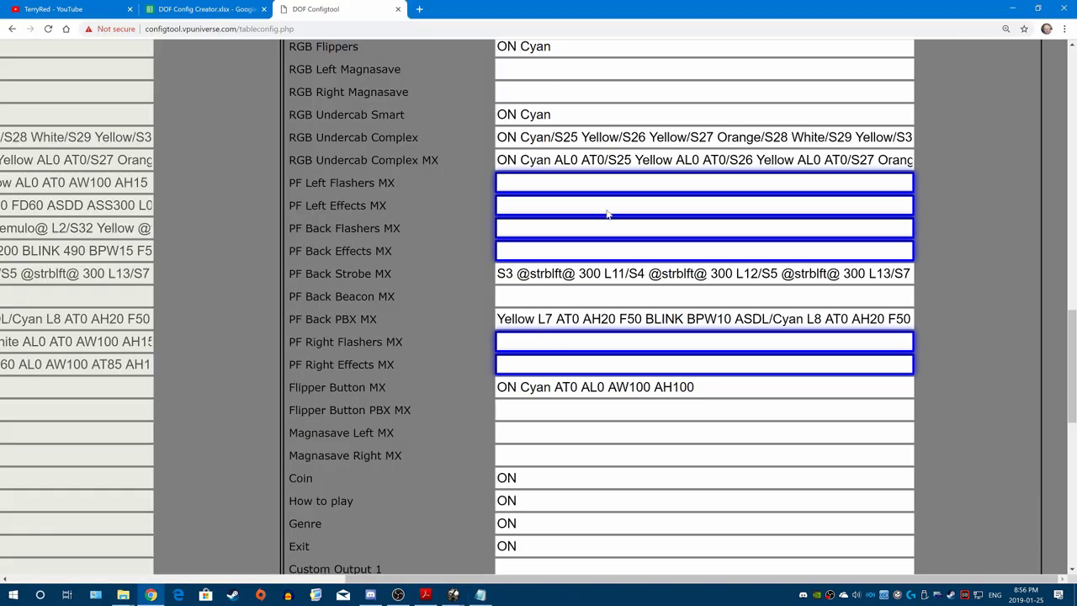
scroll(986, 334, up, 6)
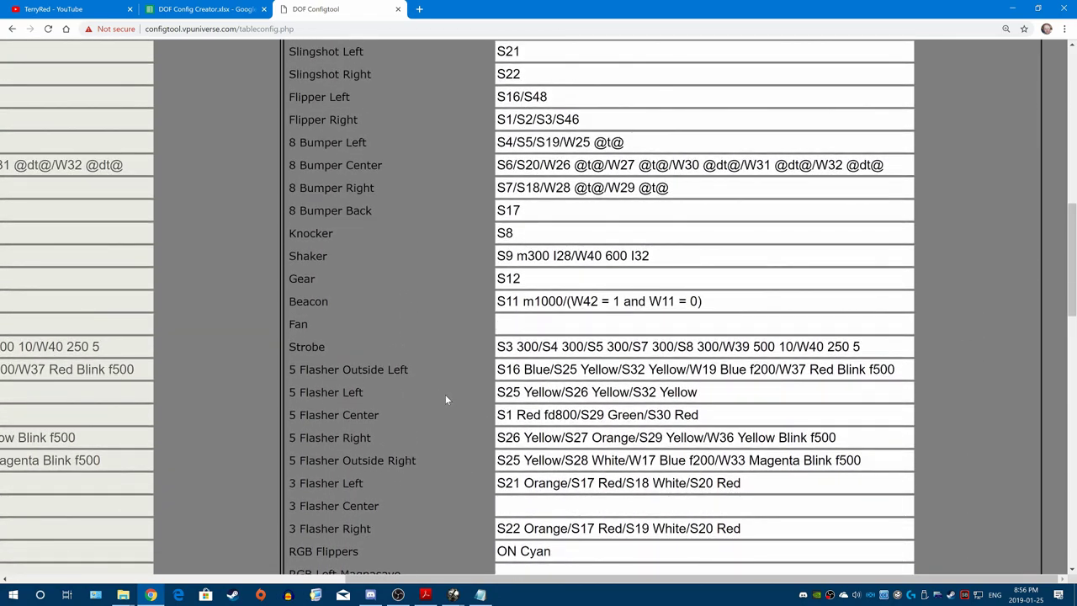
scroll(429, 392, down, 7)
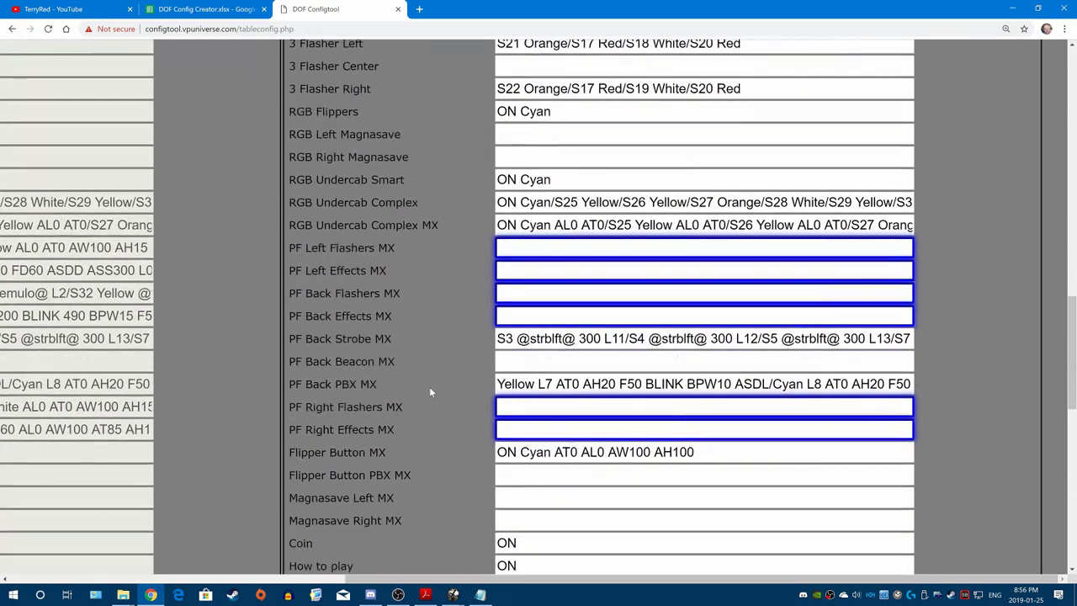
click(478, 596)
right_click(480, 595)
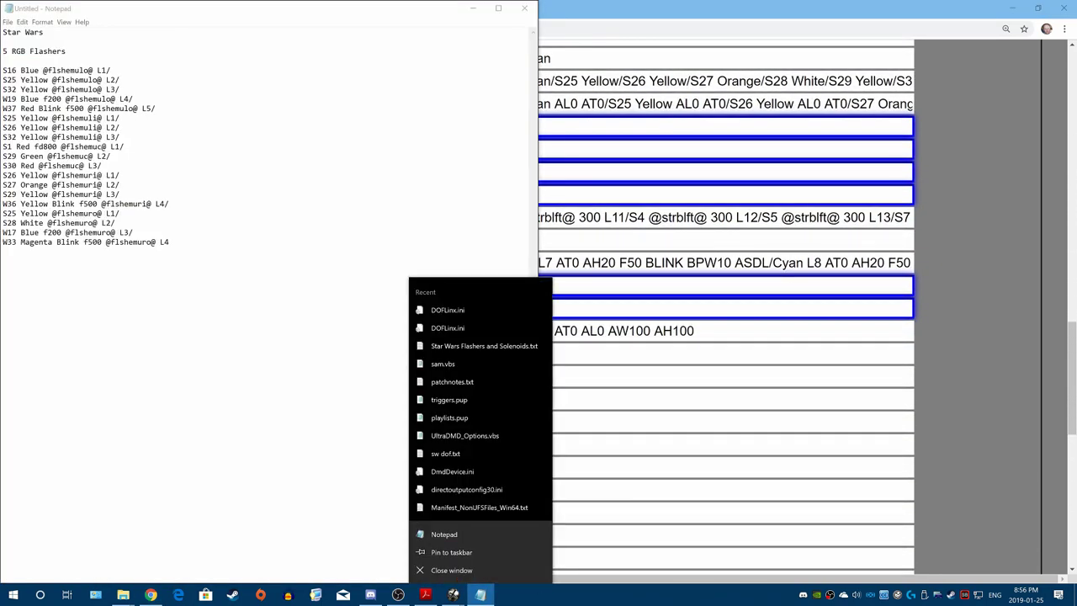
click(142, 241)
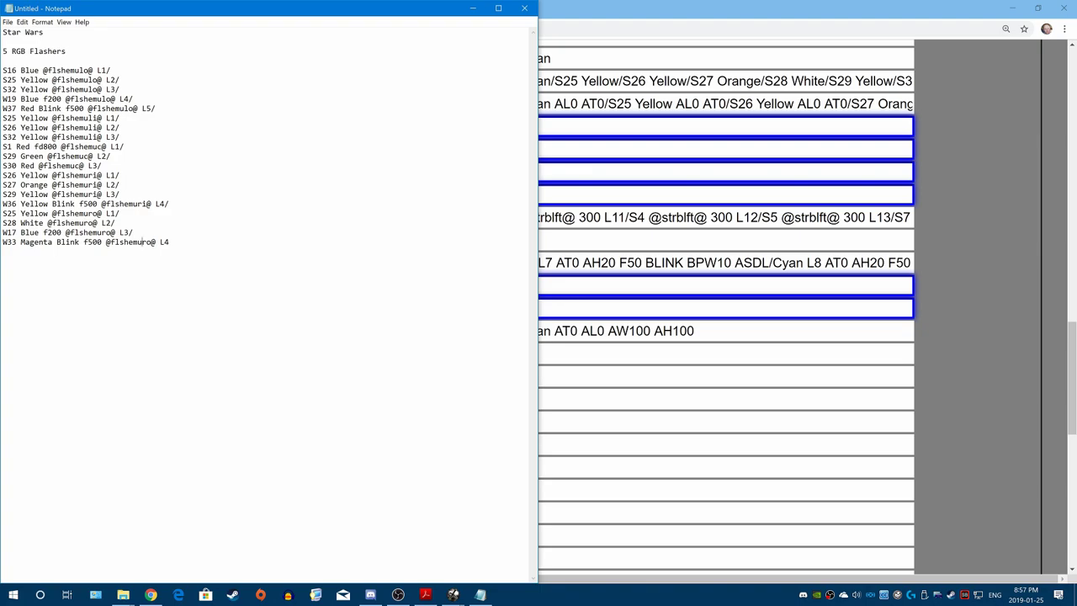
Step: Snap Notepad to the right half with the Configtool page filling the left
drag(293, 3, 1076, 110)
click(211, 142)
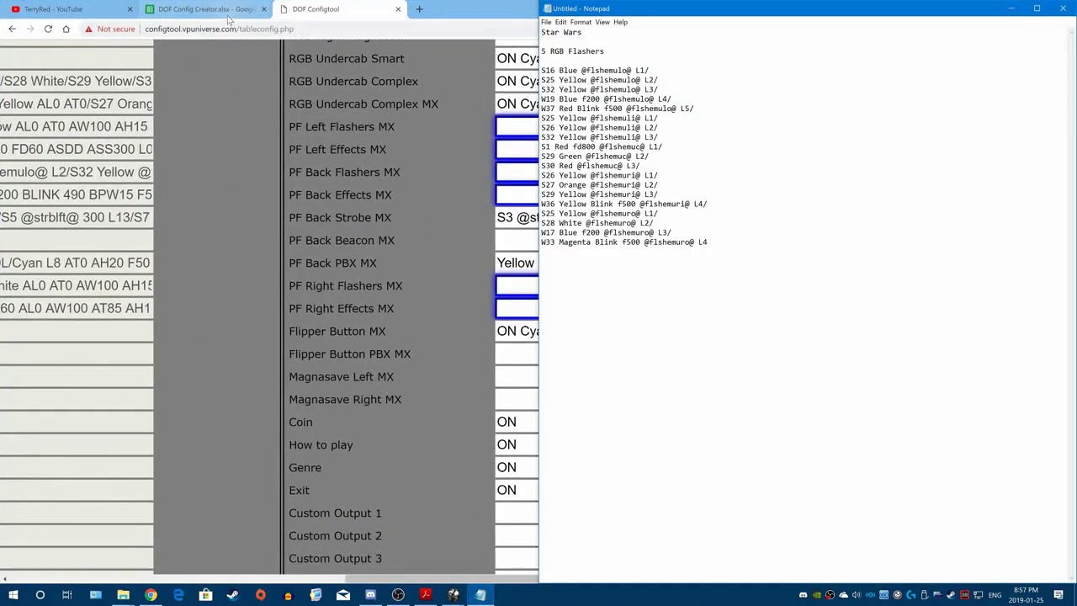
double_click(228, 12)
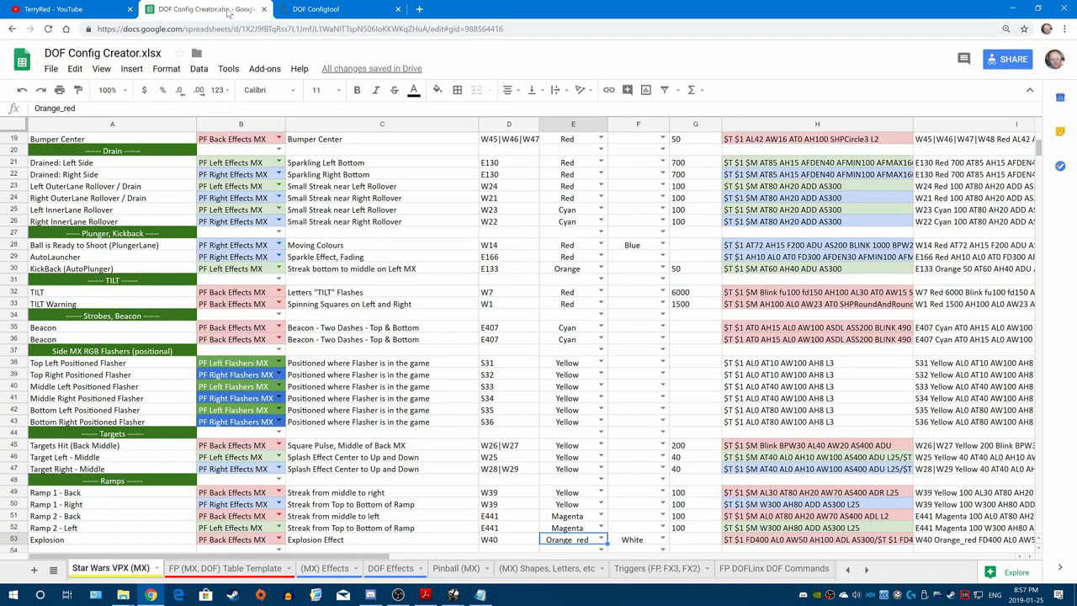
Step: Put the DOF Config Creator sheet beside Notepad, then bring up the Visual Pinball editor
double_click(680, 9)
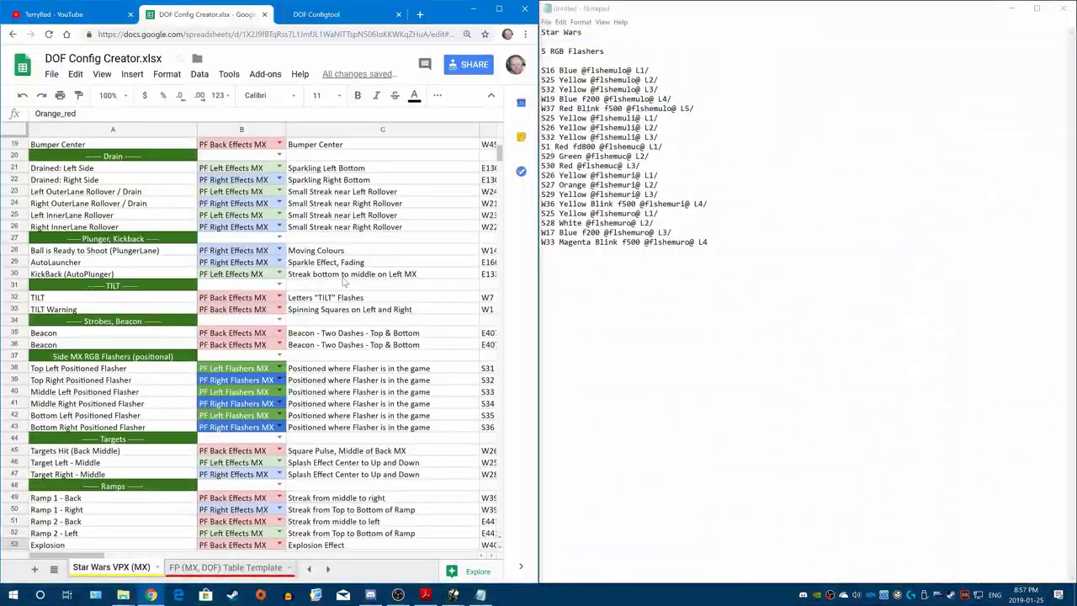
scroll(347, 288, down, 2)
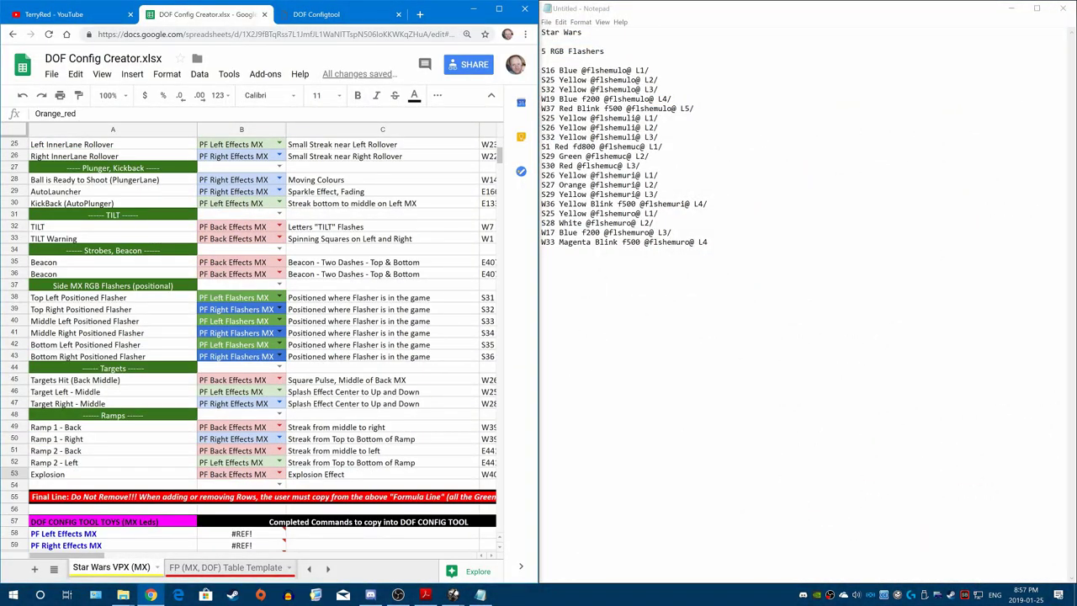
click(681, 241)
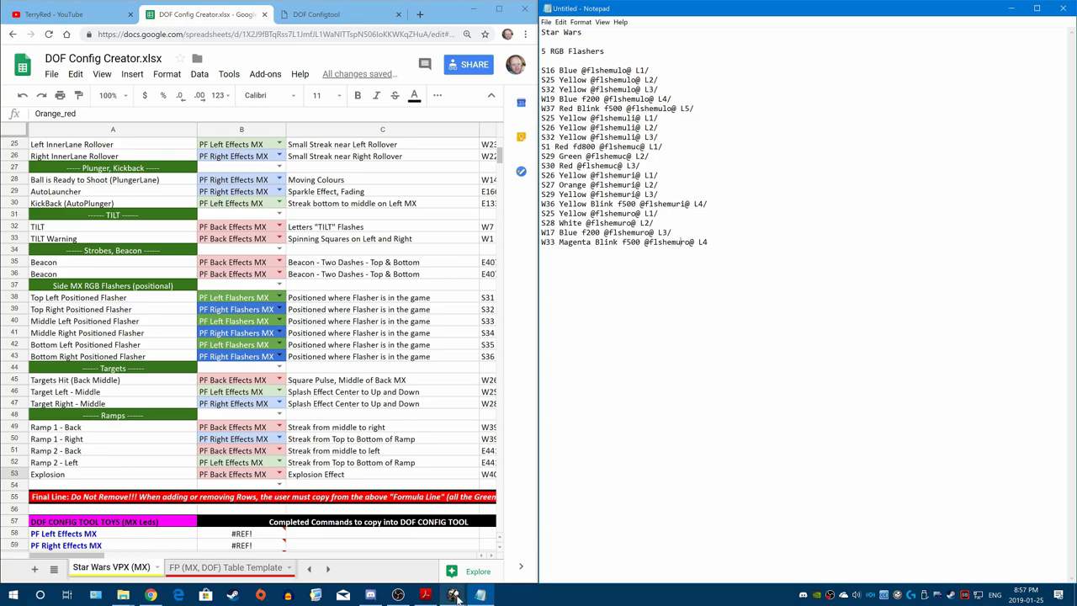
mouse_move(452, 594)
click(429, 572)
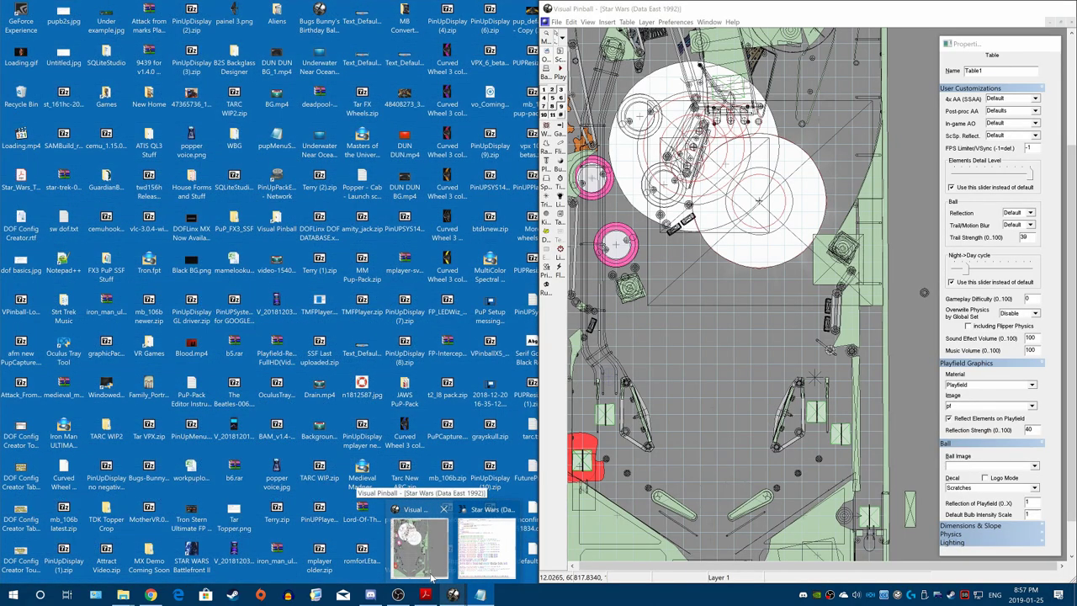
Step: Activate Visual Pinball beside the sheet and select cell C40 and flasher row 38
click(431, 576)
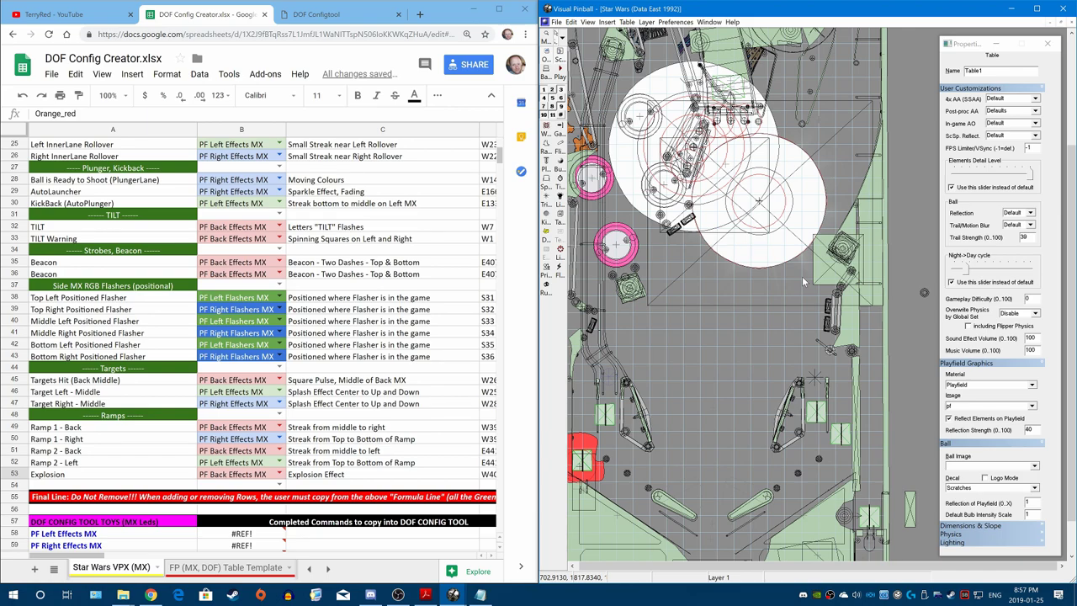
click(431, 323)
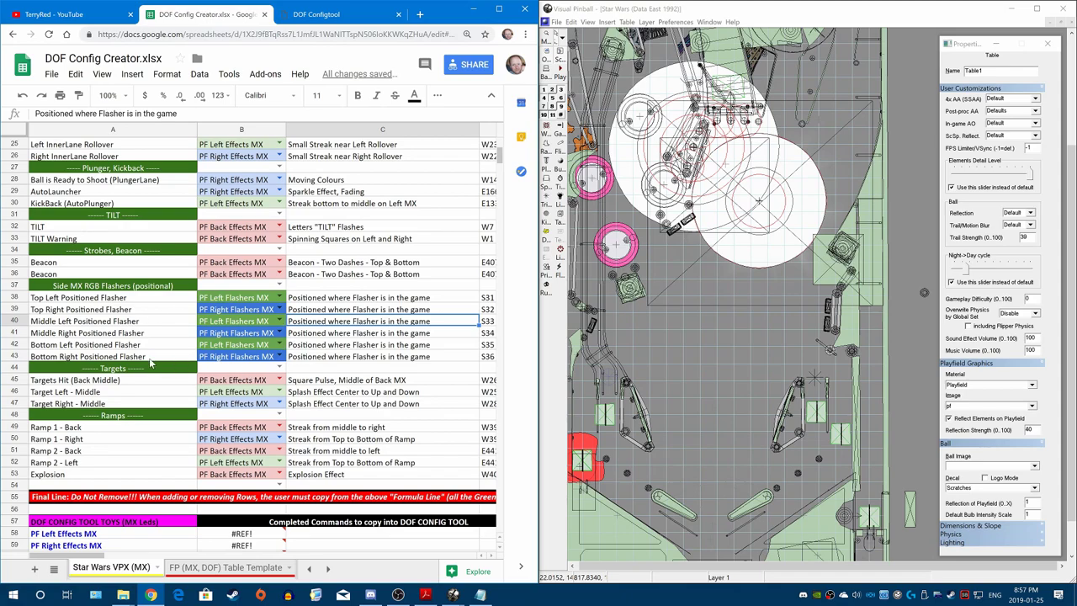
click(12, 298)
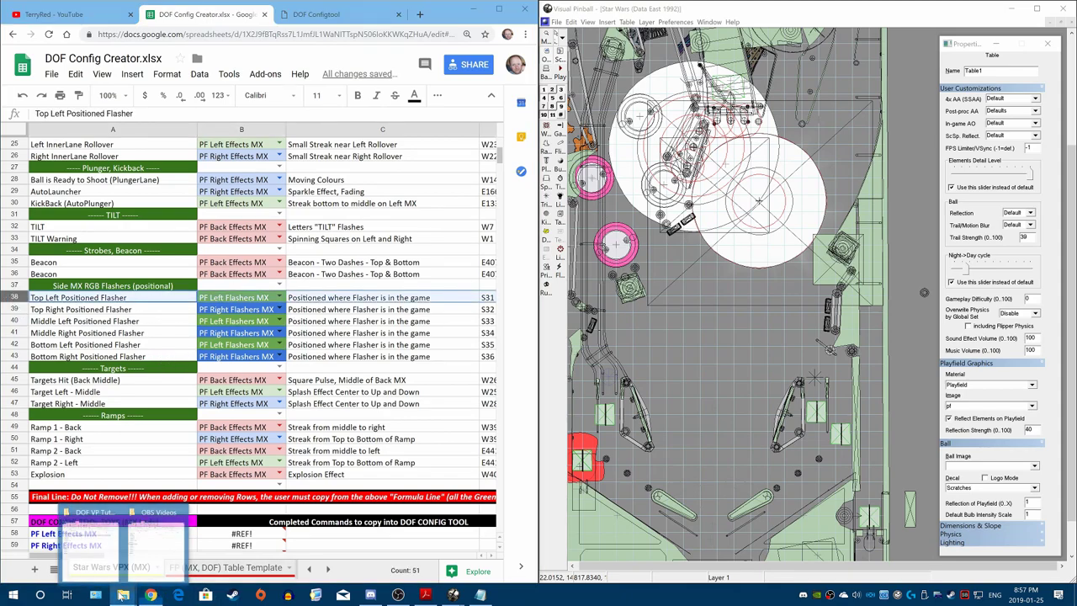
Step: Open the first cabinet MP4 from the DOF VP Tutorial folder and seek to about 01:38
click(91, 539)
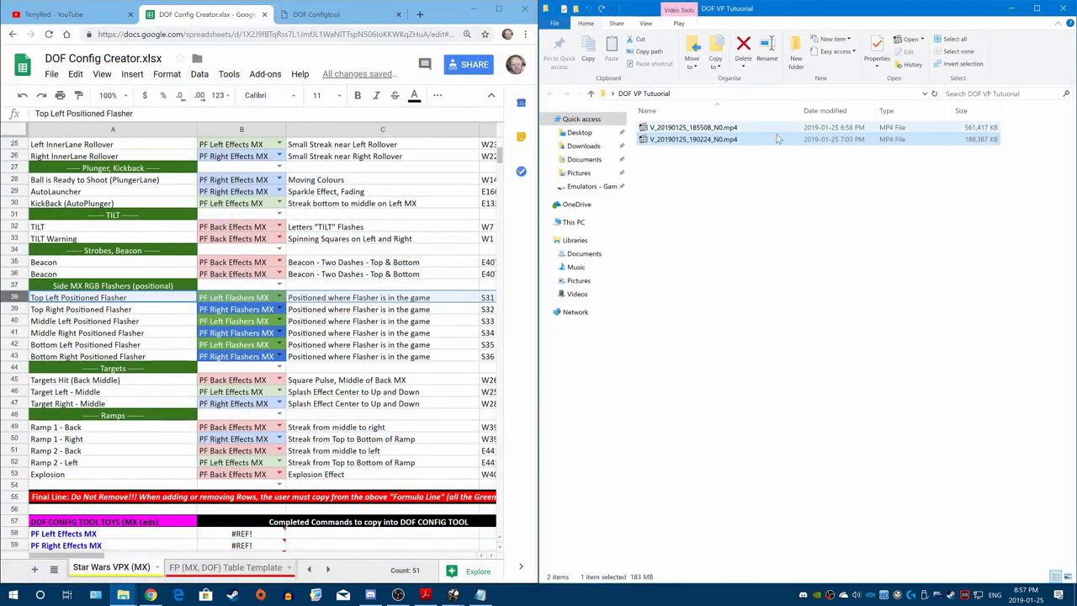
double_click(693, 127)
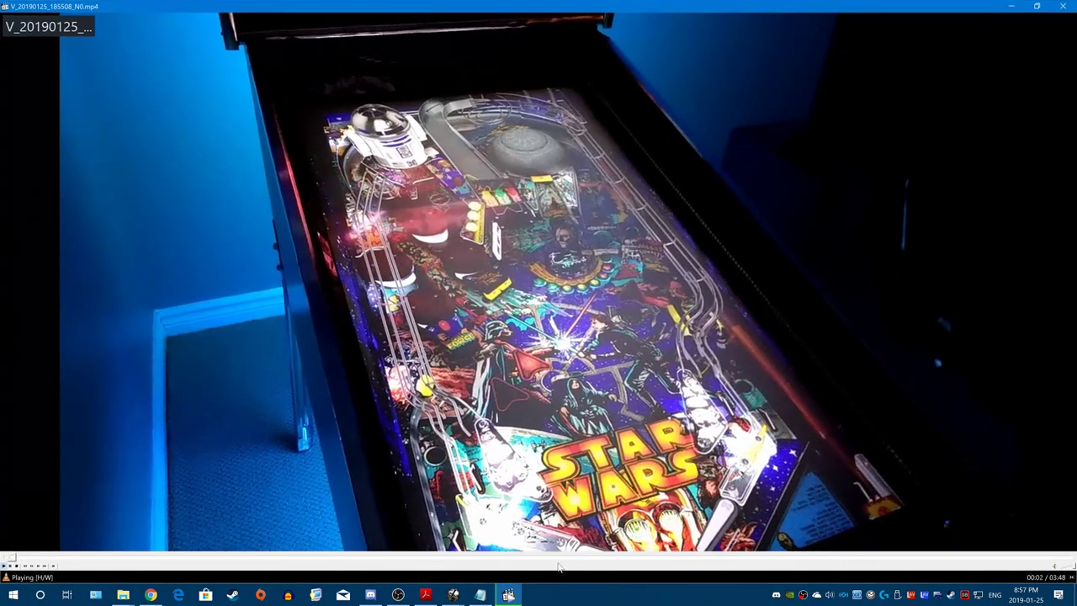
click(462, 551)
click(462, 555)
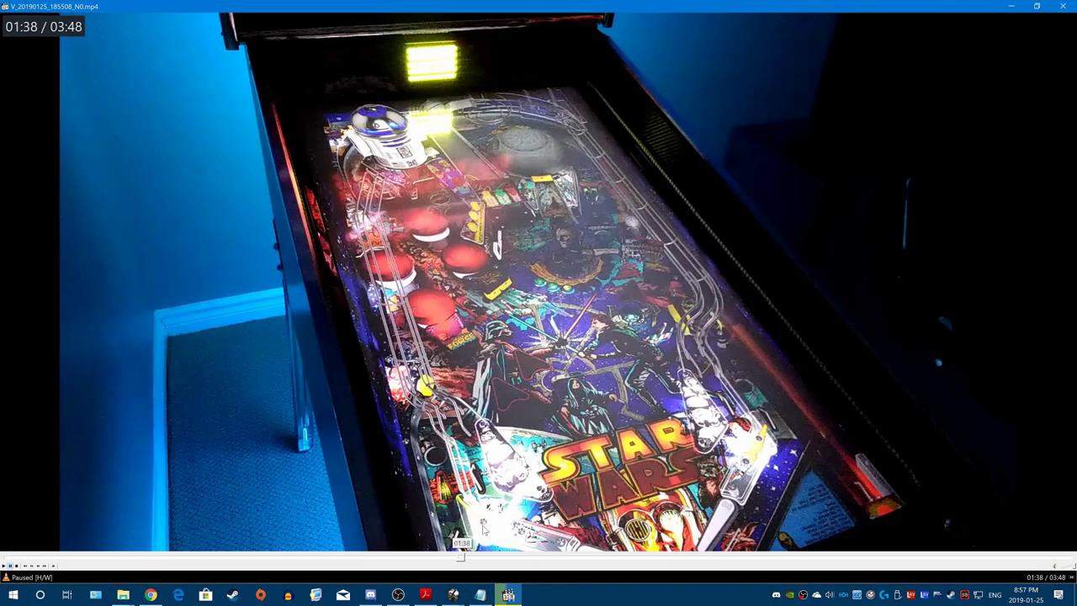
Step: Play the Star Wars cabinet clip from 01:38, pausing around 01:44 to watch the lighting
click(657, 208)
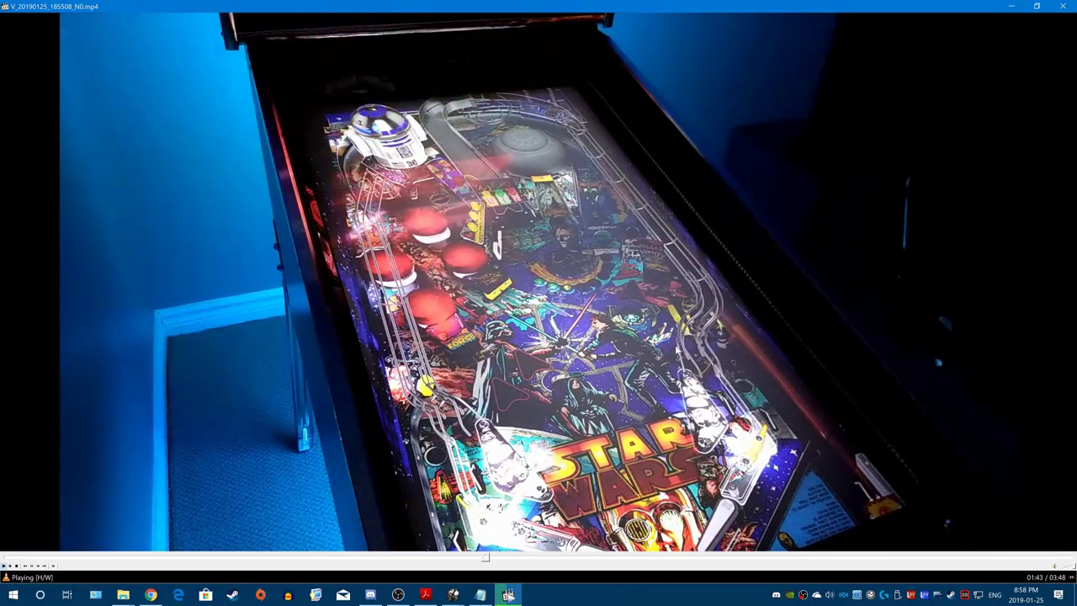
key(space)
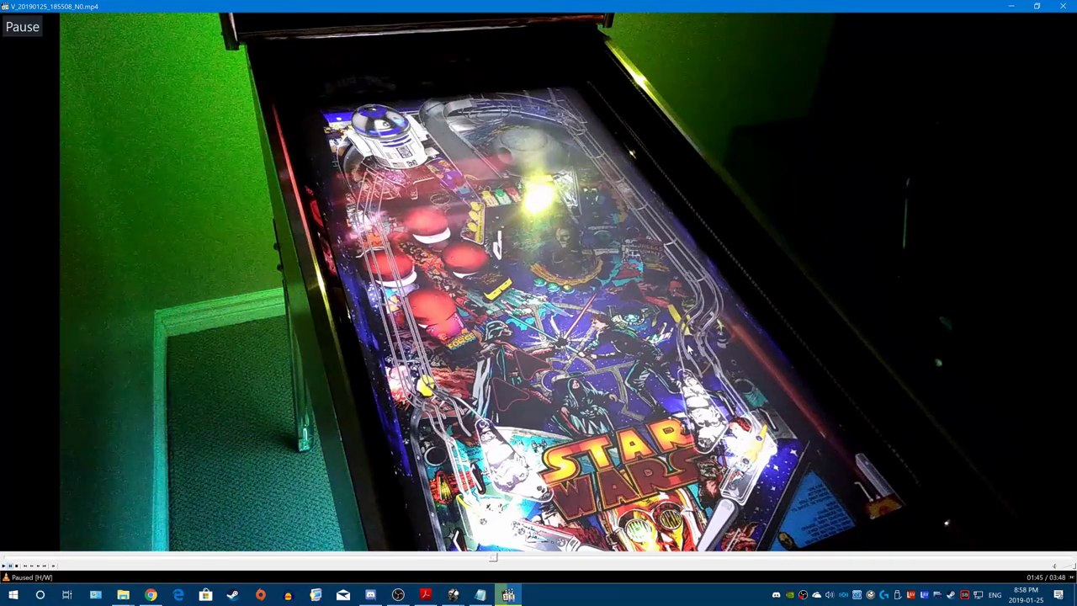
key(space)
key(space)
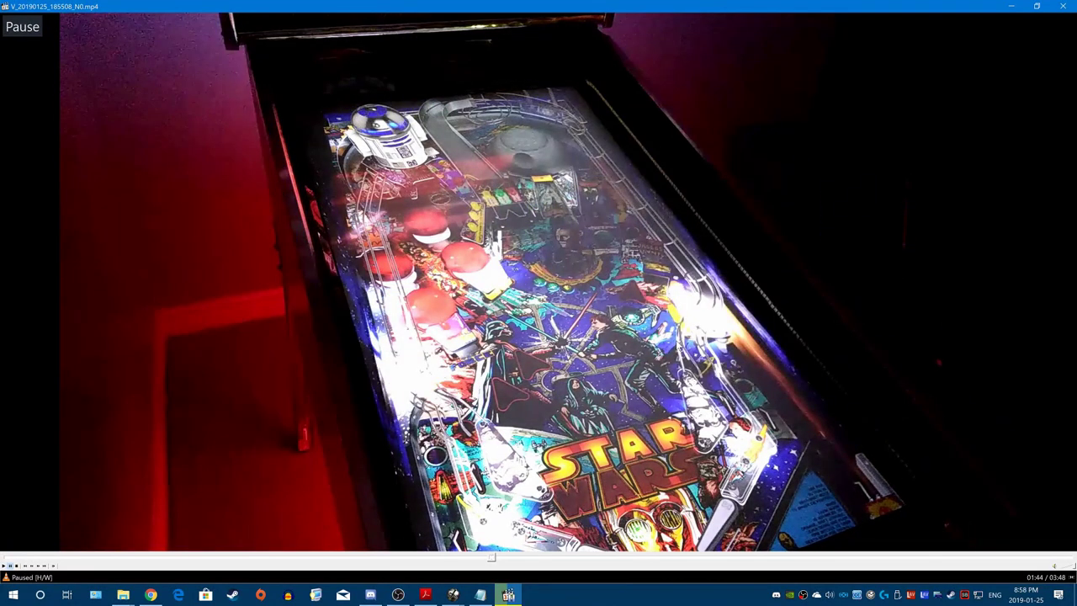
key(Left)
key(space)
key(space)
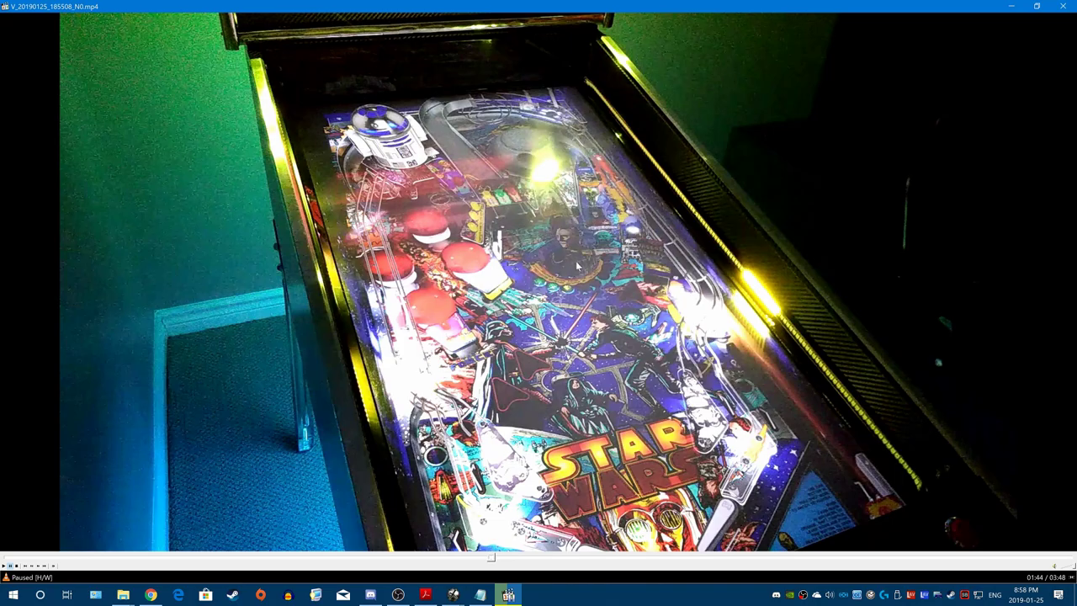
click(684, 257)
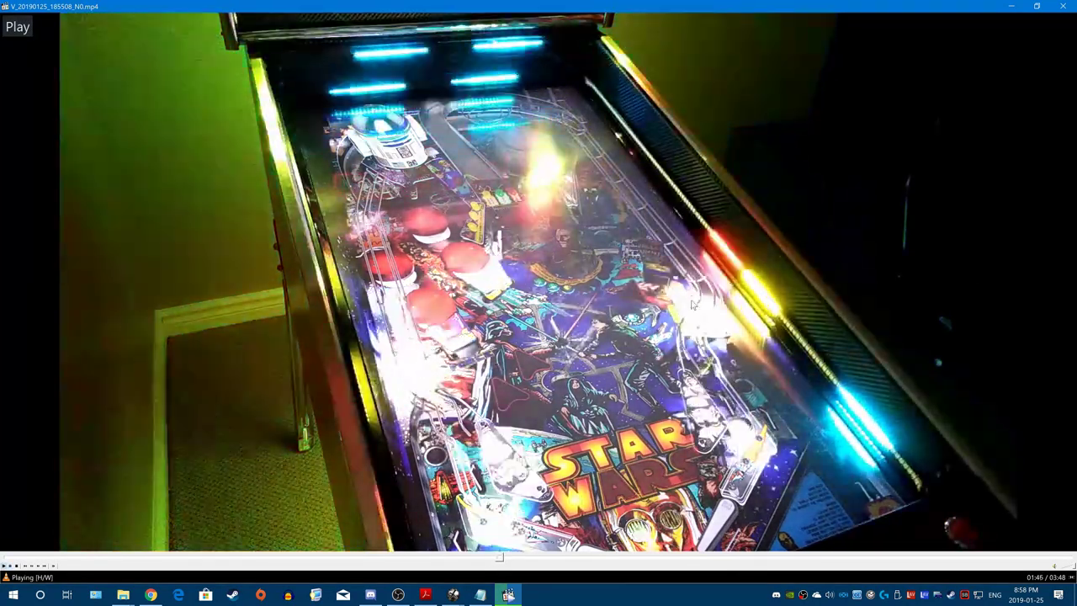
Step: Freeze the cabinet clip at 01:55 on the red and cyan side lights, then minimize MPC-HC
click(700, 223)
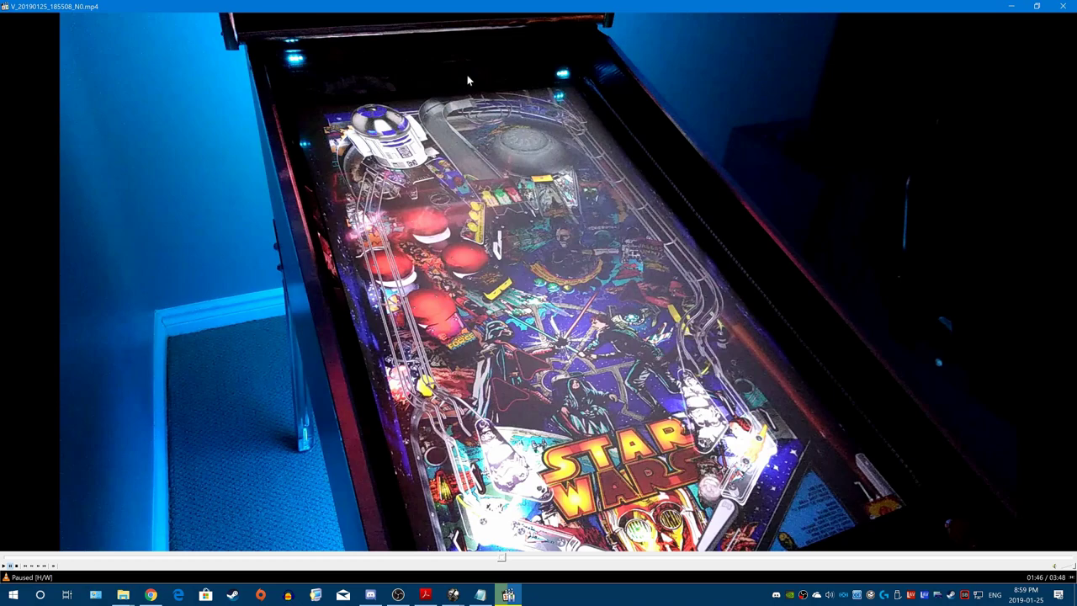
click(536, 133)
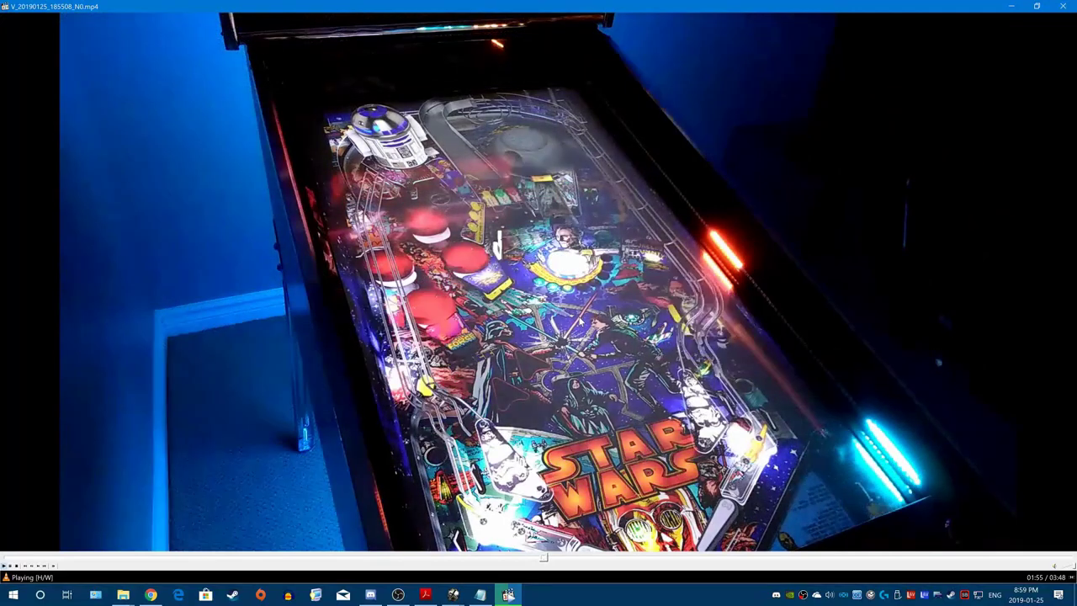
key(space)
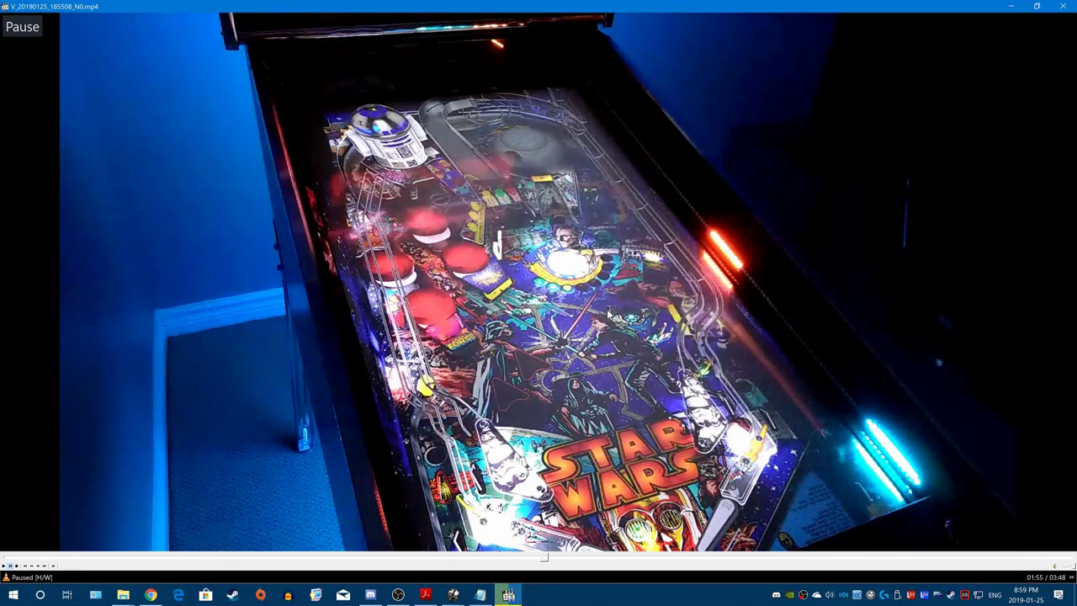
click(1011, 6)
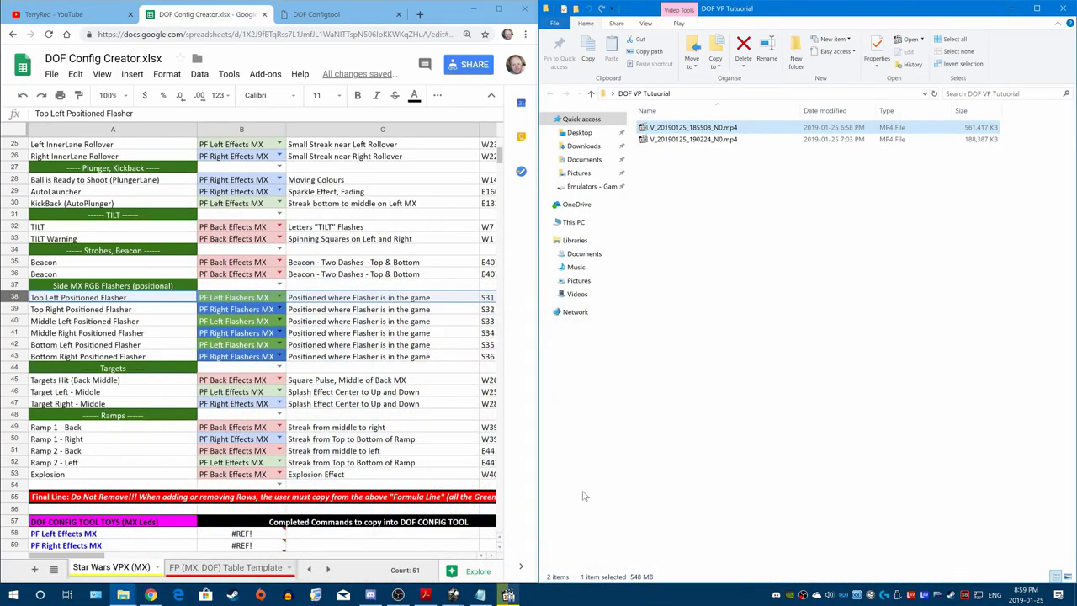
Step: Bring the Visual Pinball Star Wars table window forward from the taskbar
click(14, 596)
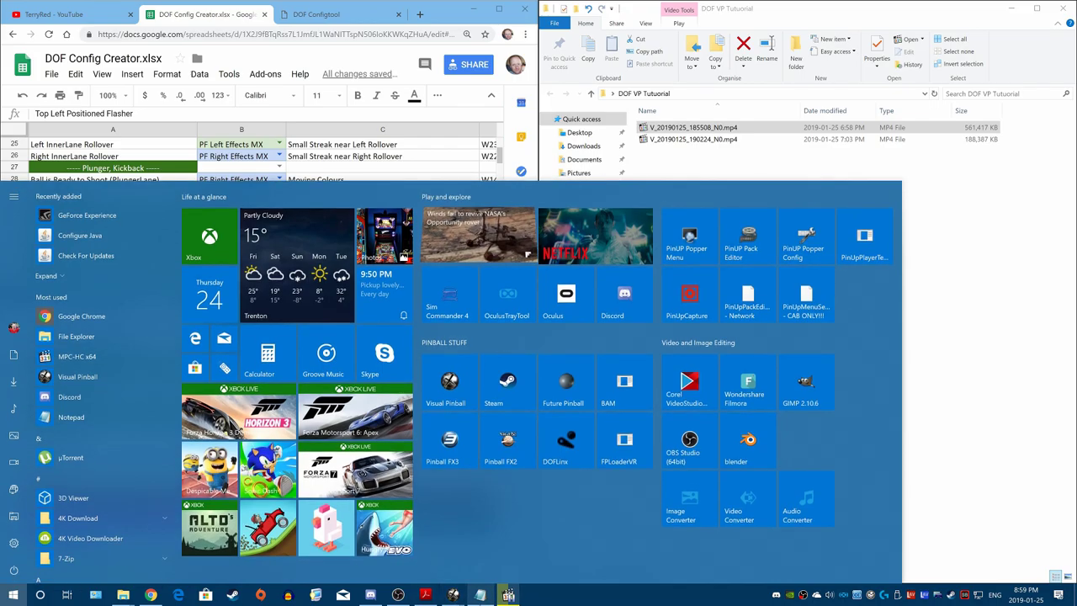
mouse_move(451, 597)
click(429, 545)
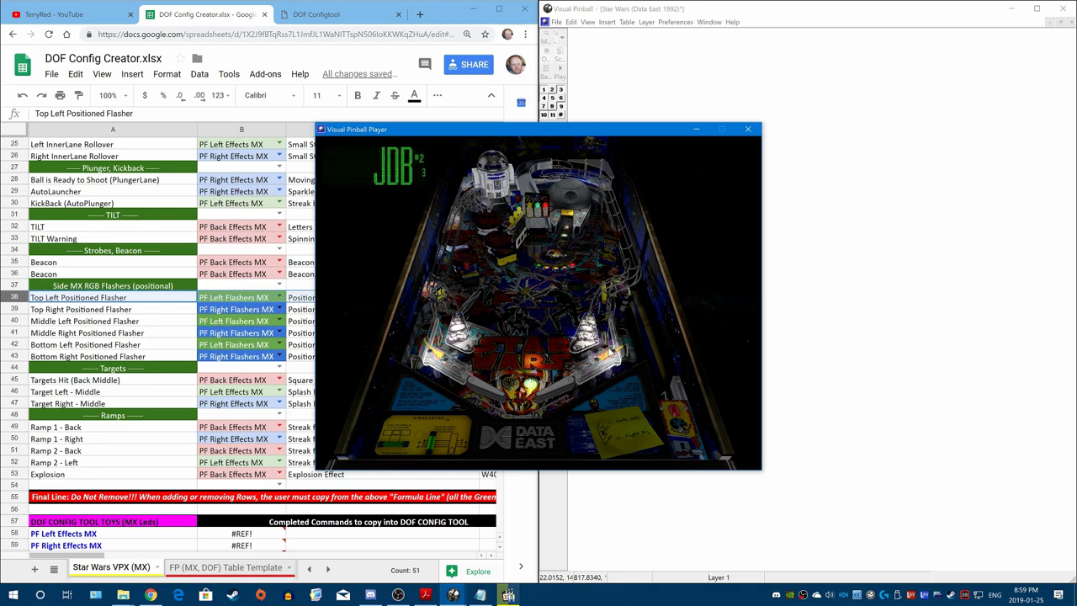
Step: Enter the Star Wars service menu with keys 7 and 8 and reach SWITCH TEST
key(7)
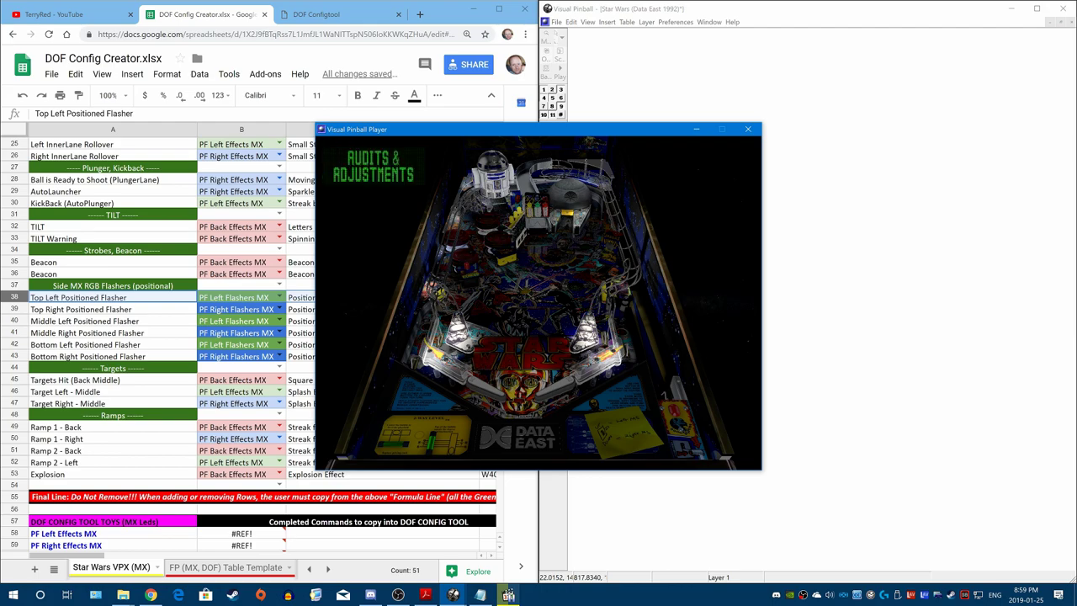
key(7)
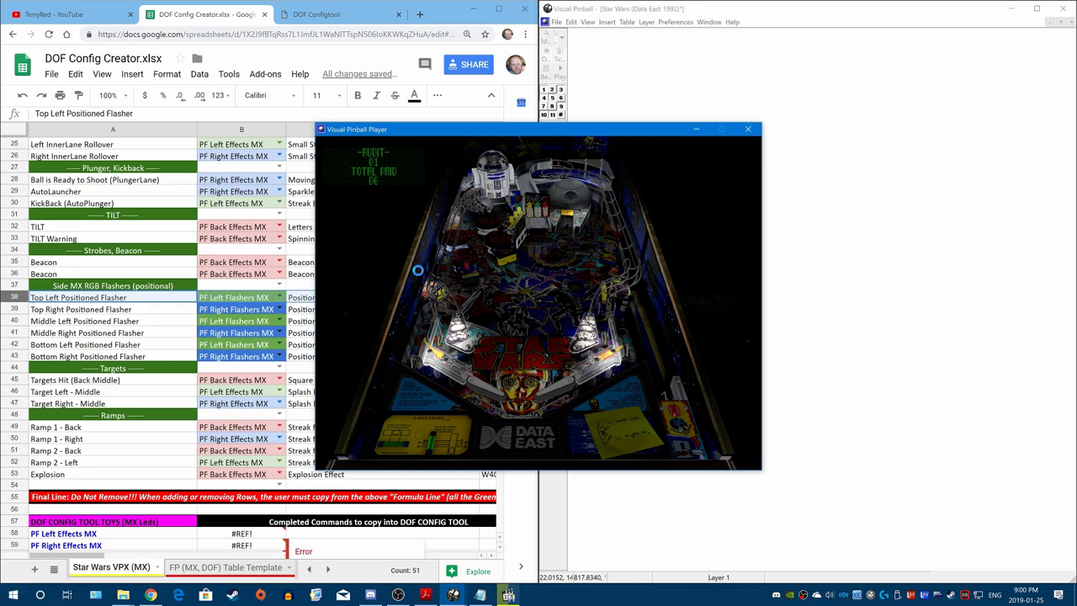
key(8)
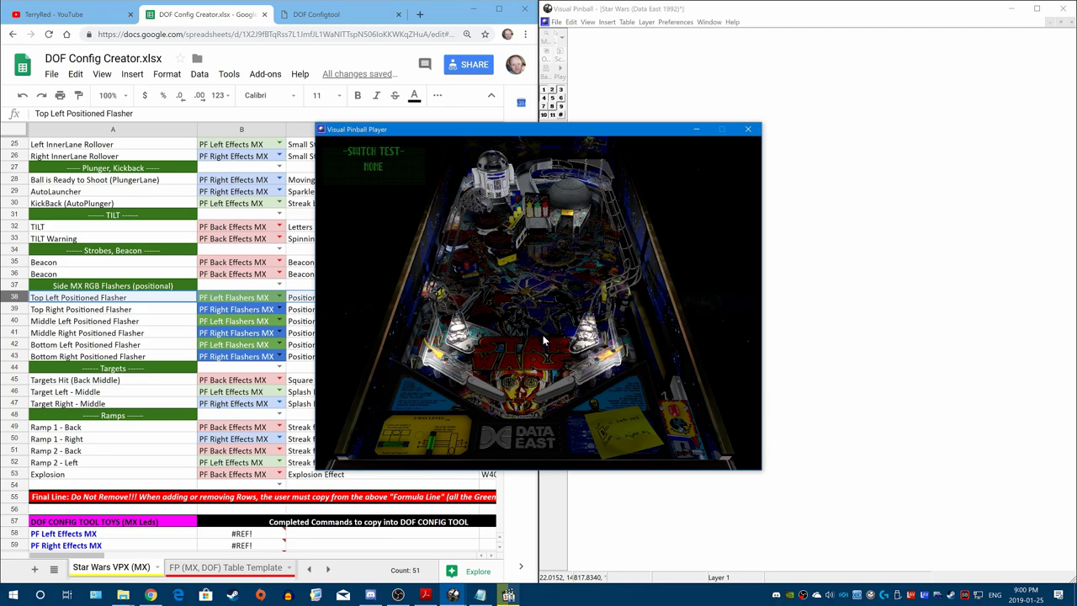
Step: Advance from Switch Test to Coil Test, firing 'FLASH 1-INSERT 3-FLFO'
key(8)
key(8)
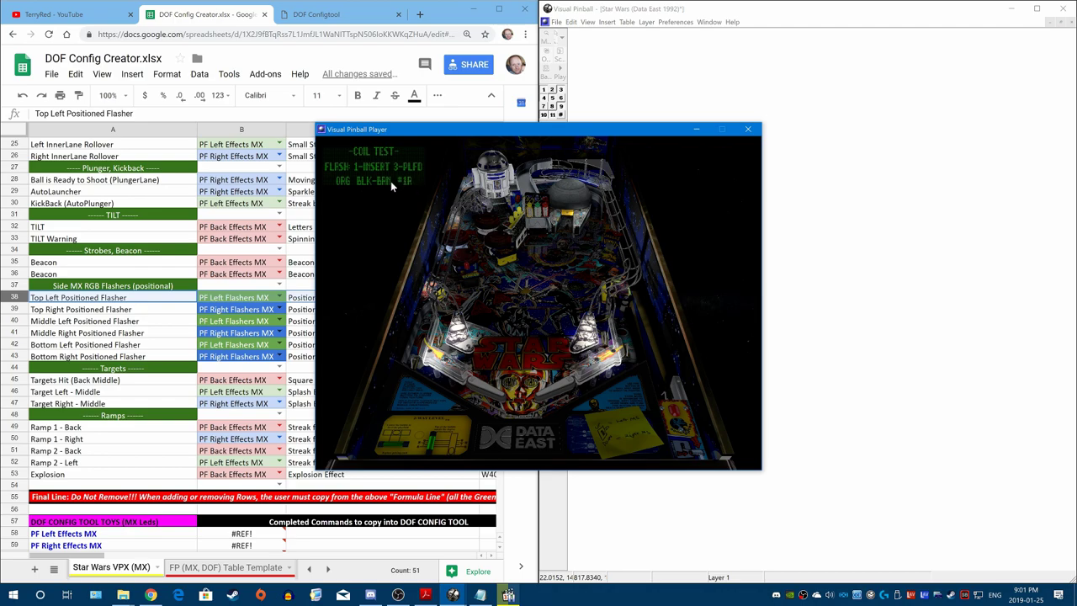
Step: Highlight S32 in Notepad's flasher list, then cycle through Chrome, the running table and Notepad
click(479, 595)
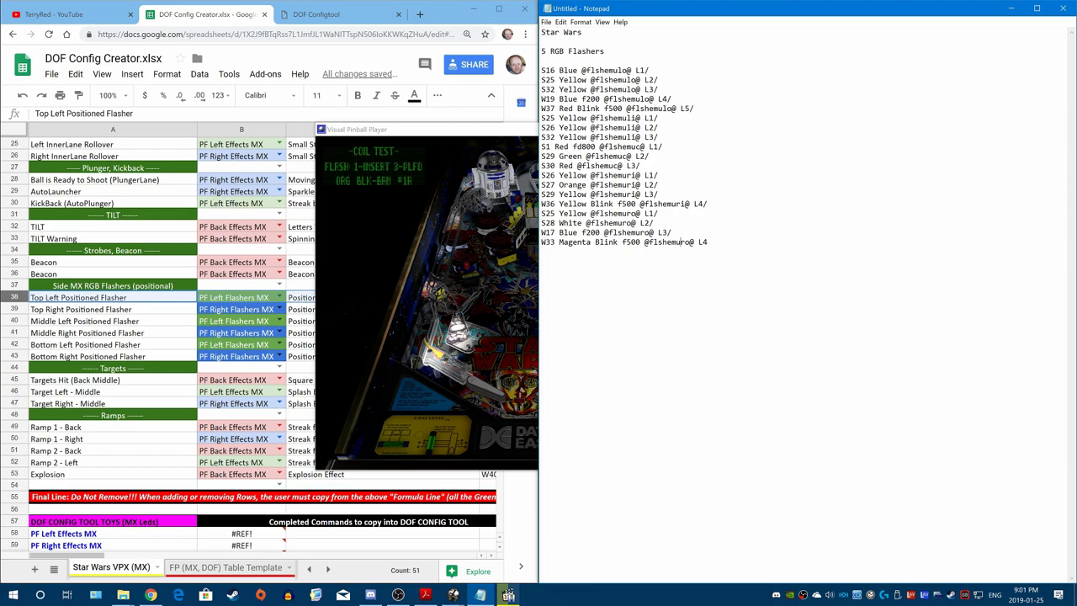
drag(541, 70, 563, 89)
click(438, 4)
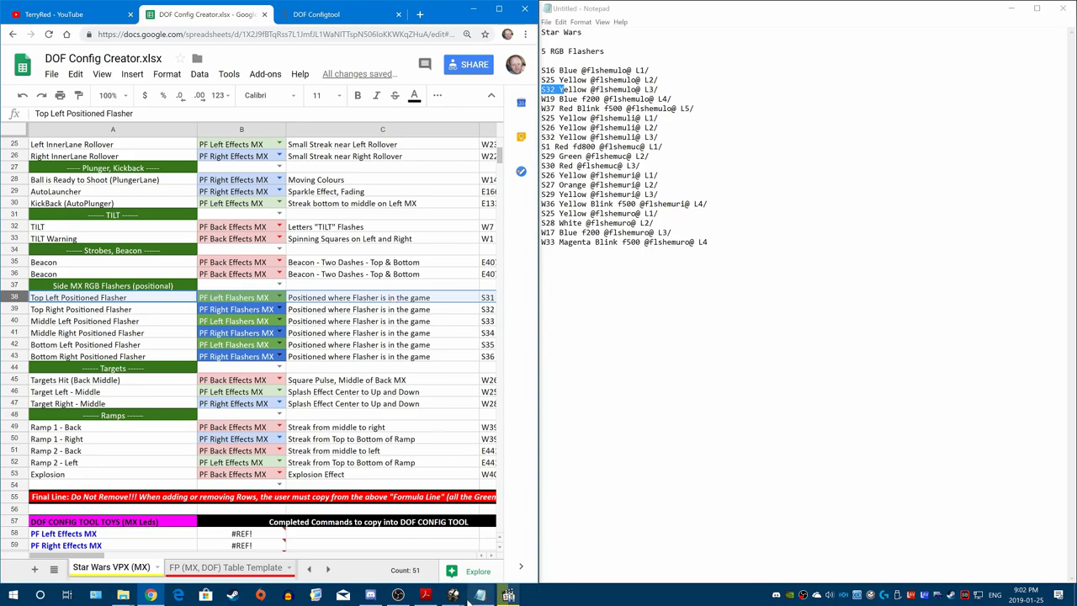
mouse_move(453, 594)
click(515, 562)
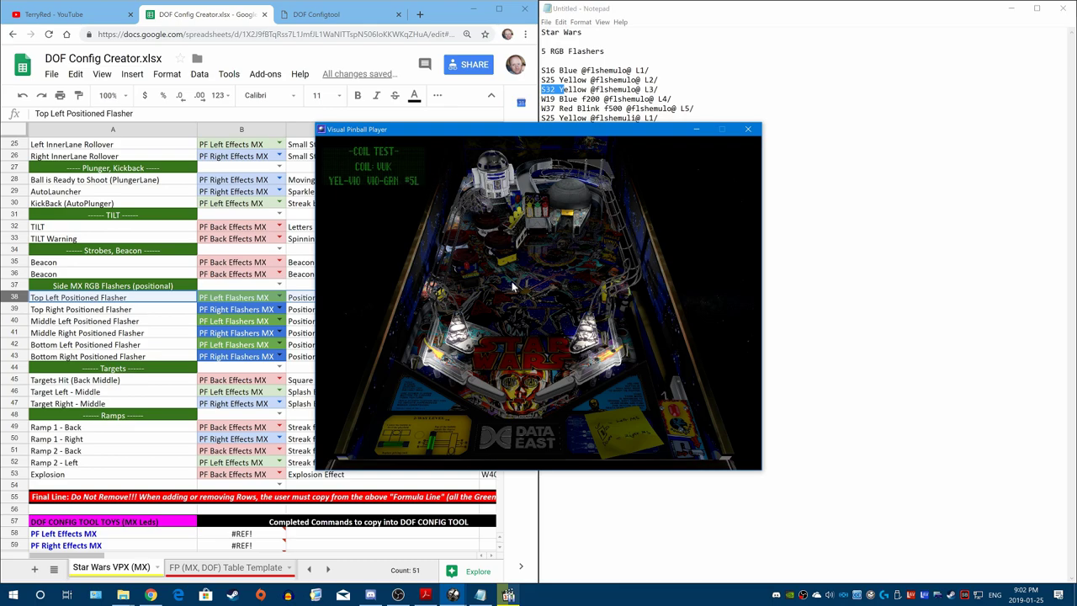
click(791, 19)
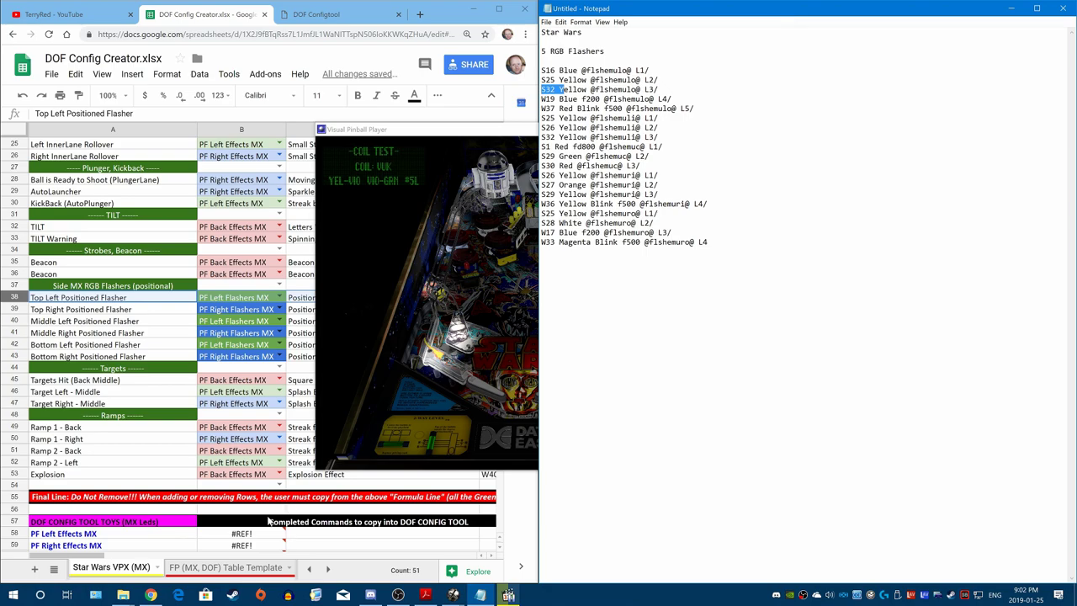
click(333, 16)
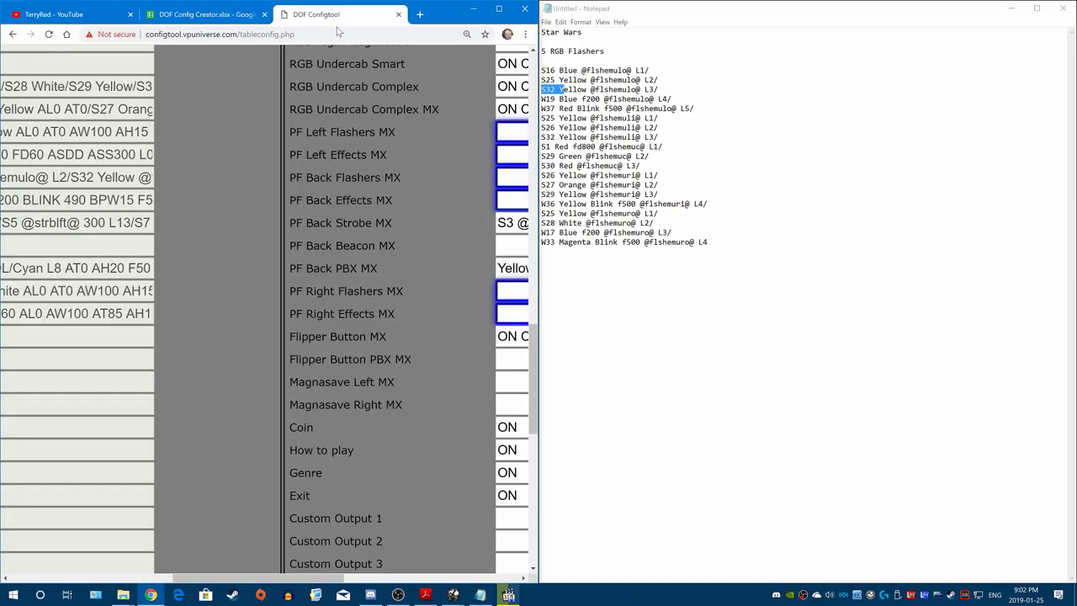
scroll(345, 580, right, 1)
scroll(345, 580, right, 3)
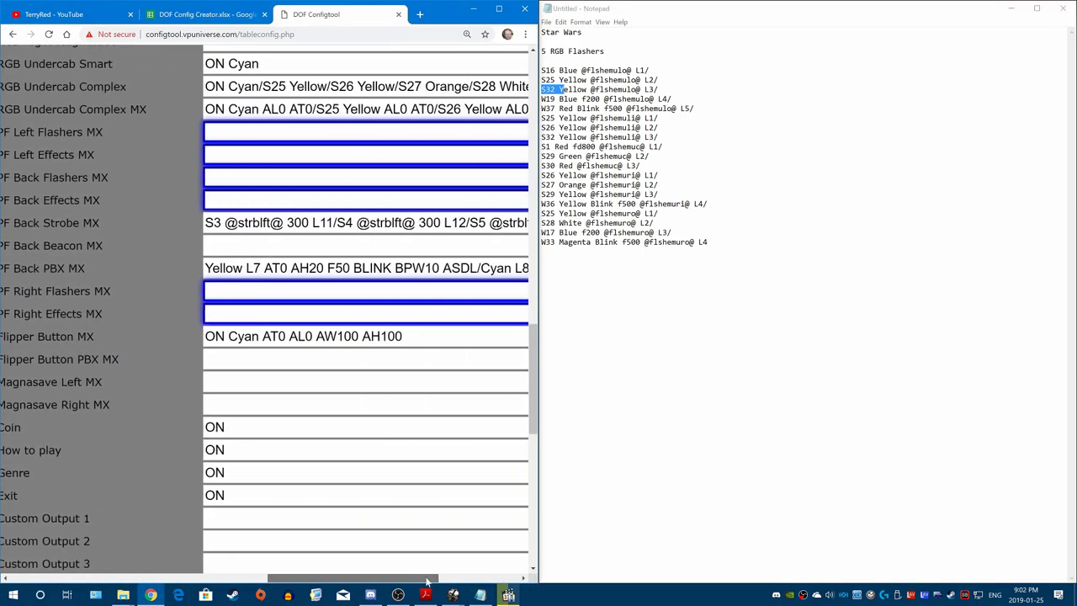
scroll(265, 311, up, 4)
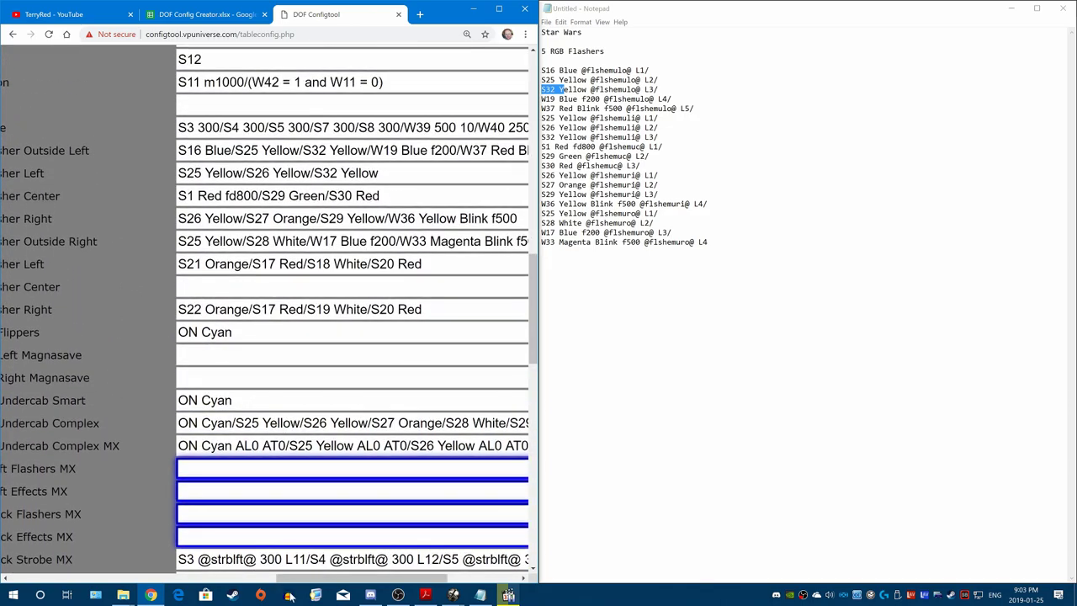
scroll(345, 580, left, 2)
scroll(133, 153, up, 3)
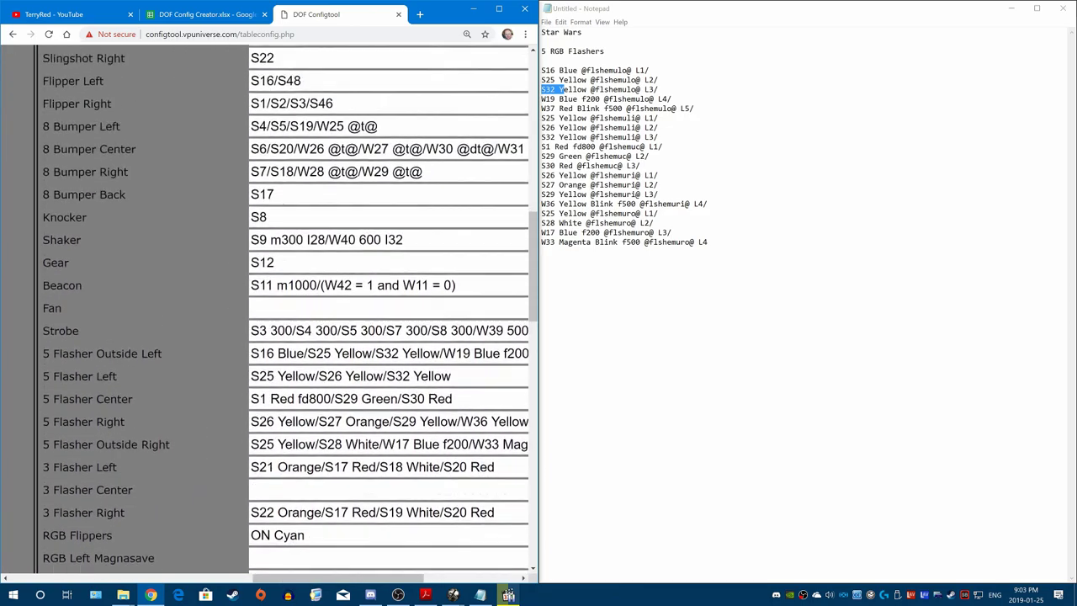
scroll(122, 180, up, 3)
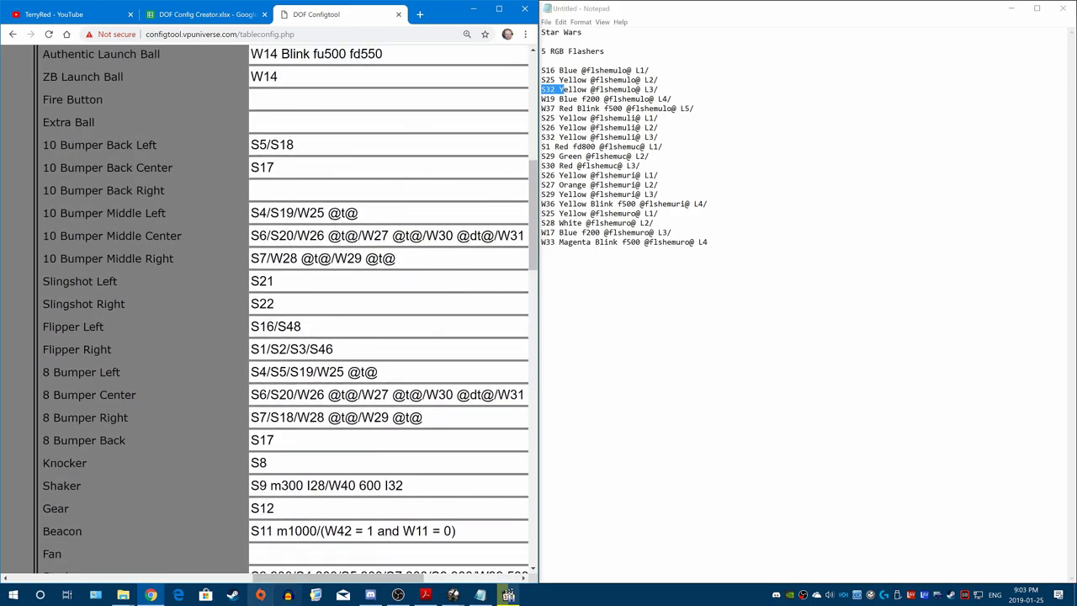
click(226, 15)
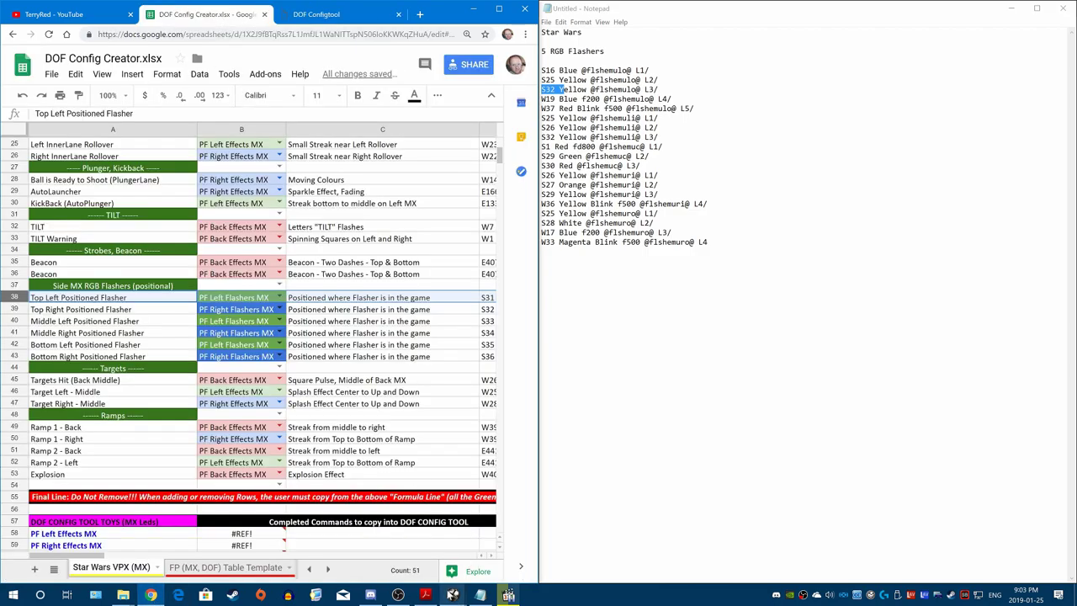
Step: Switch to the Visual Pinball Player preview, where the coil test shows 'COIL: LASERKICK'
mouse_move(453, 595)
click(532, 555)
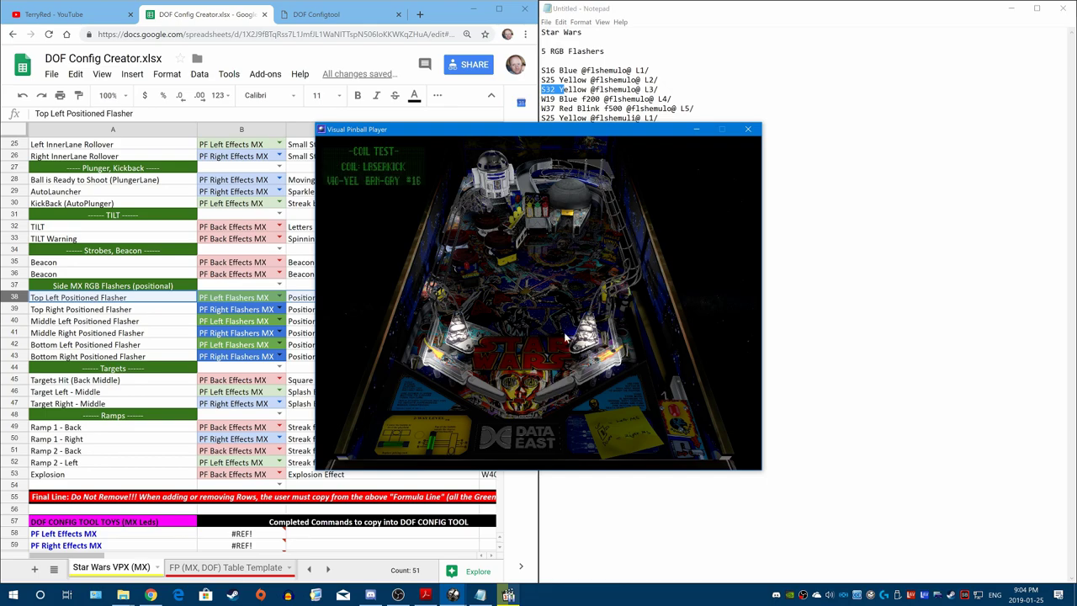
Step: Quit the Star Wars table with Q and bring Notepad's 5 RGB Flashers list forward
key(q)
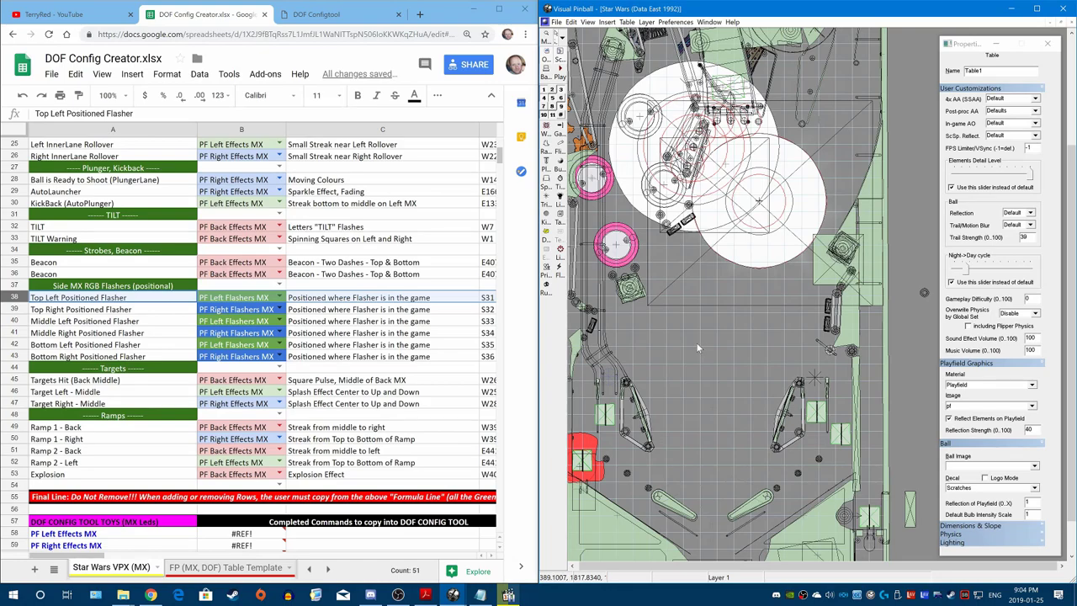
click(481, 595)
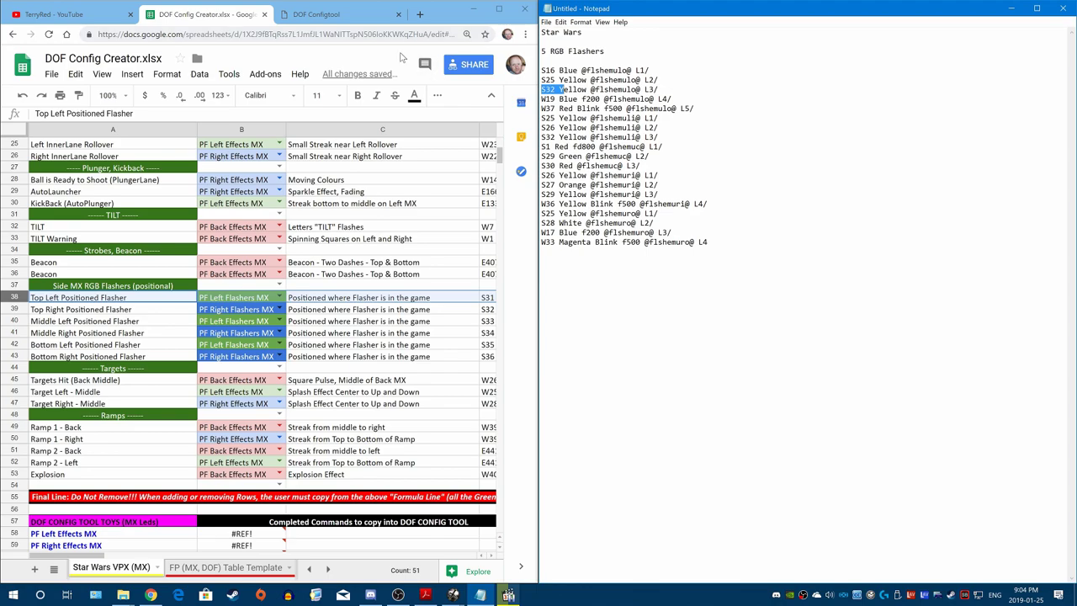
Step: Maximize the DOF Config Creator sheet, keep Notepad behind it, and scroll up to row 1
click(372, 65)
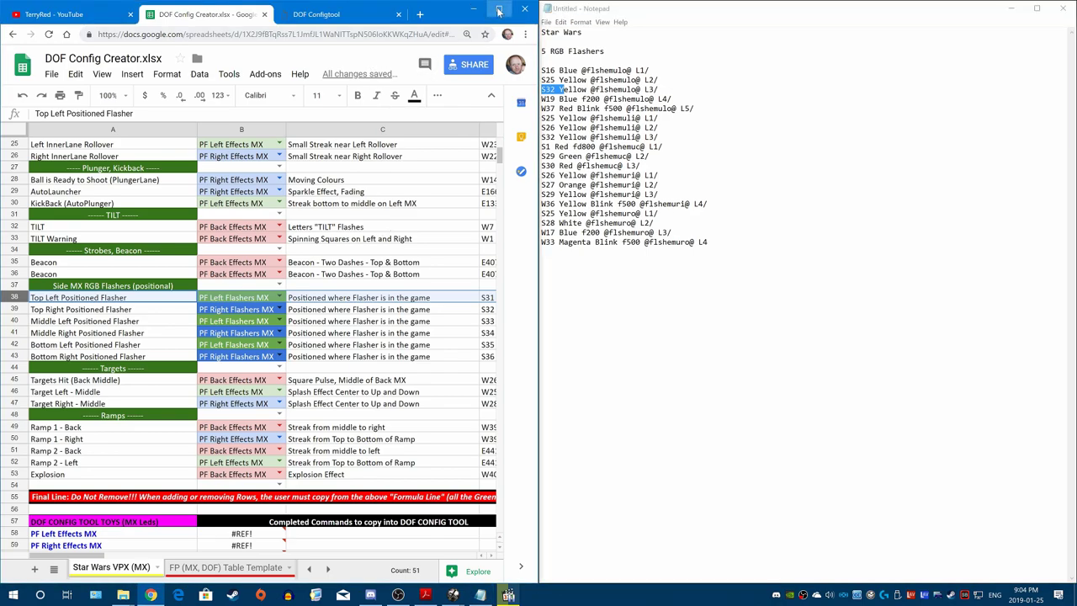
click(498, 9)
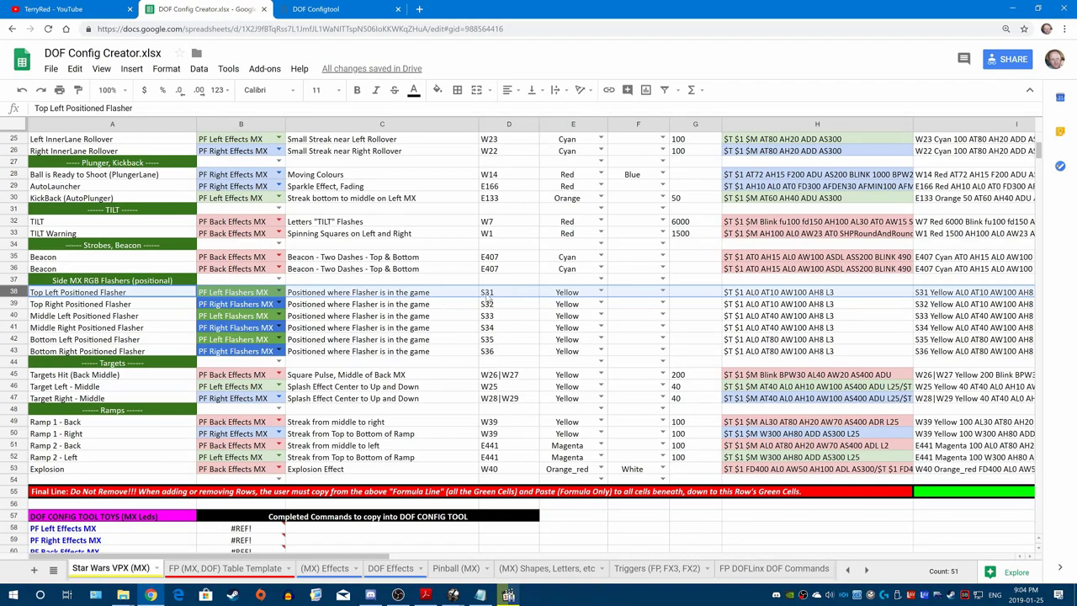
click(481, 595)
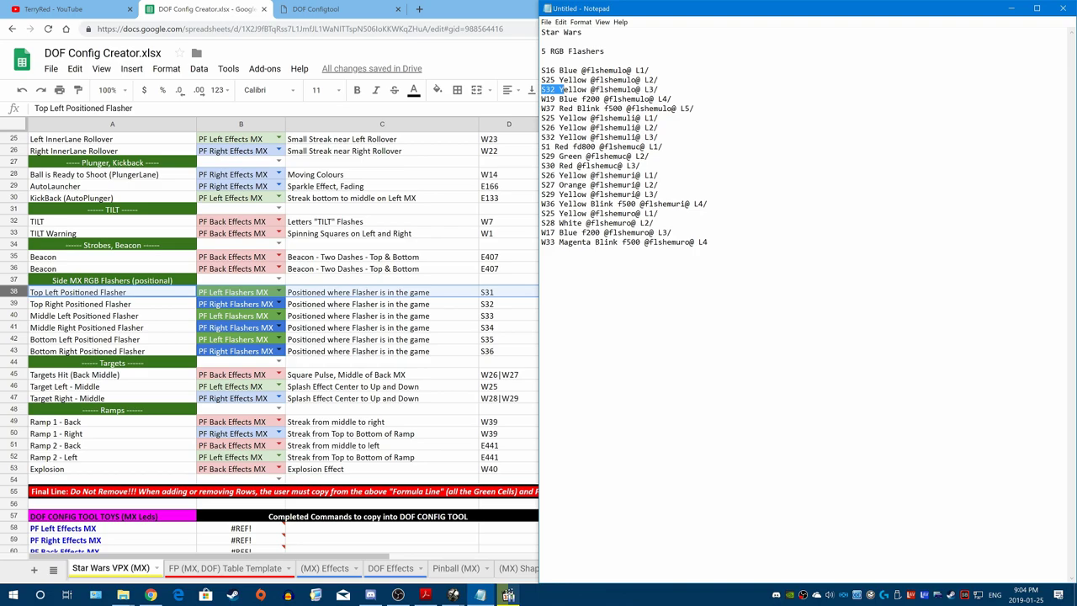
click(485, 70)
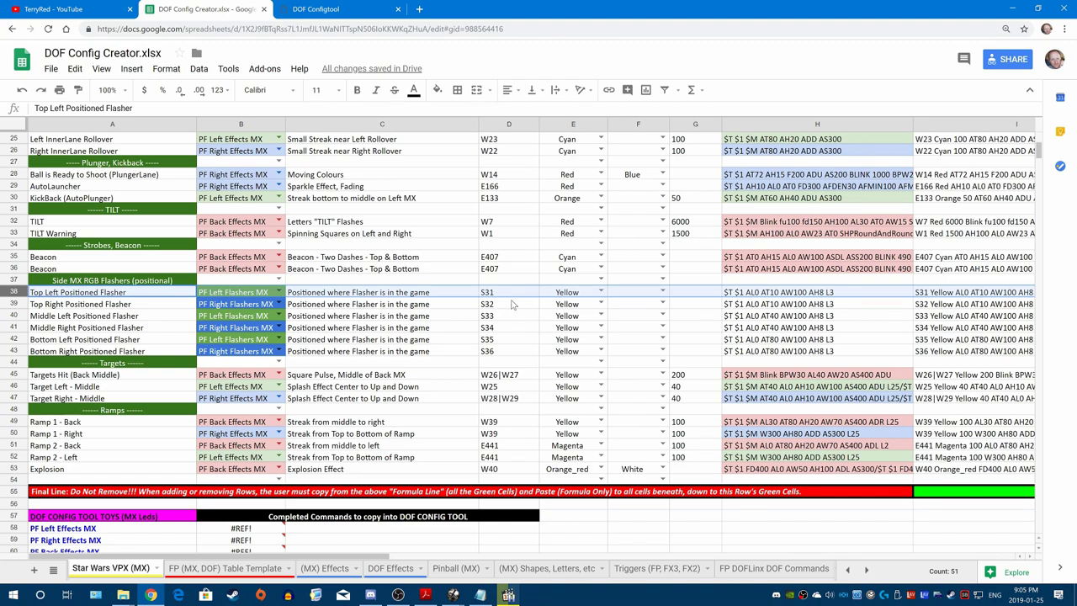
scroll(512, 305, up, 3)
scroll(512, 305, up, 2)
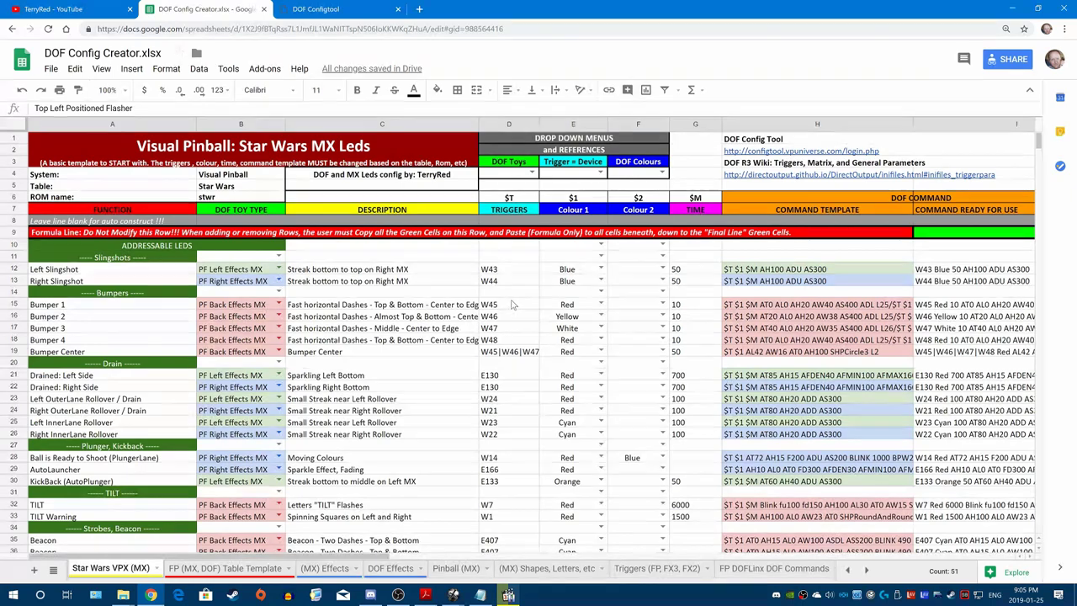
mouse_move(508, 596)
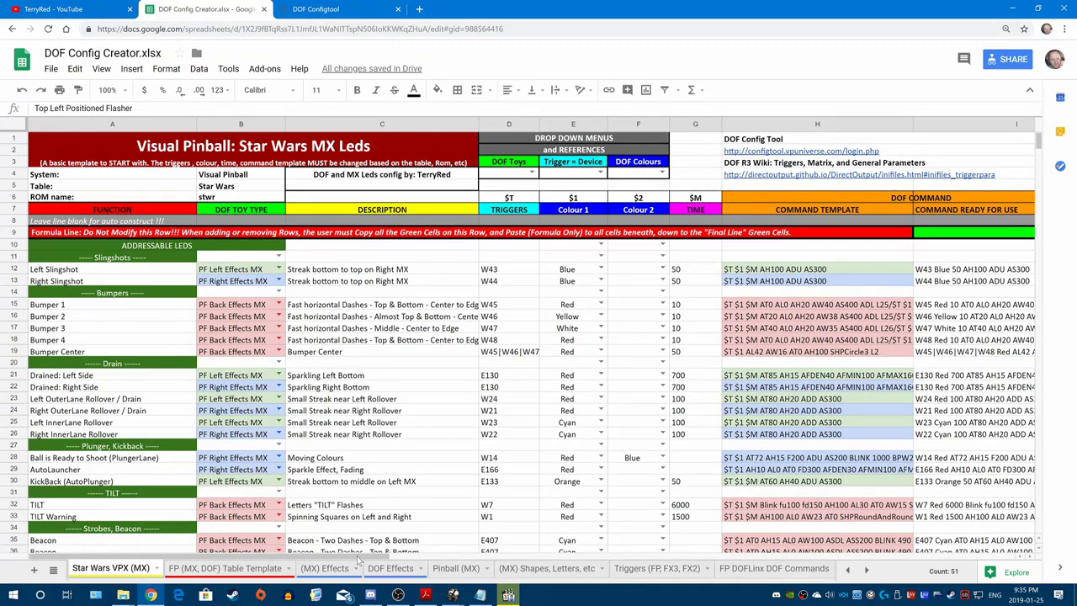
drag(362, 557, 583, 552)
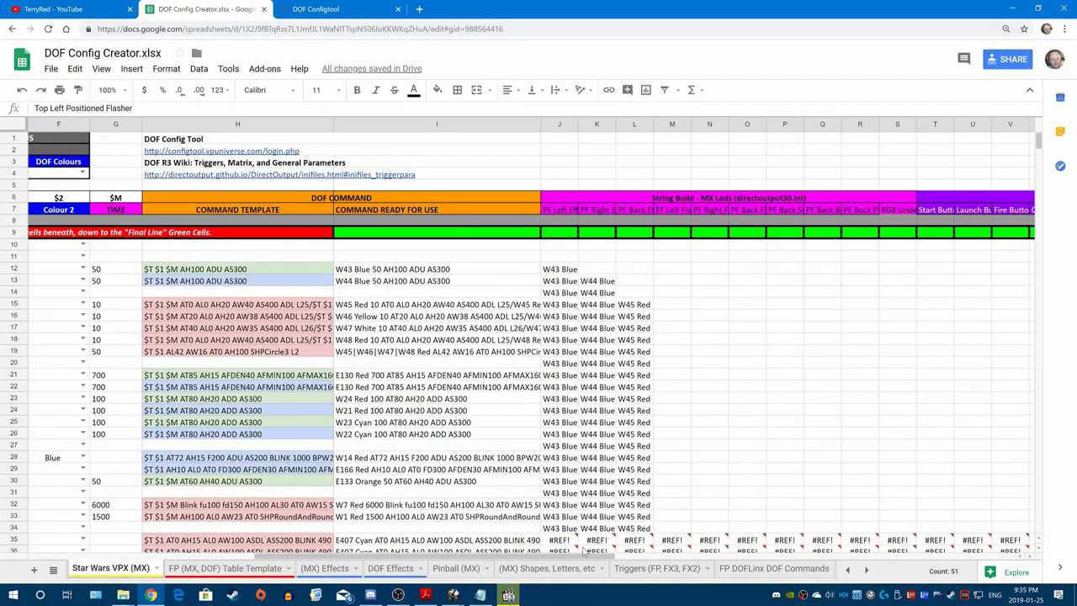
scroll(589, 404, down, 5)
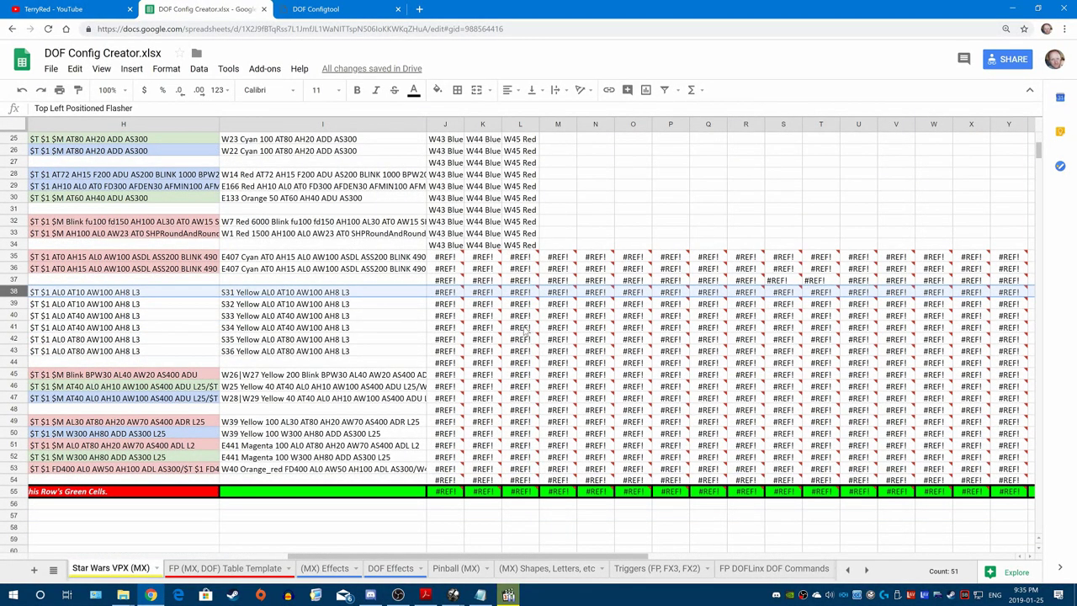
scroll(332, 439, up, 5)
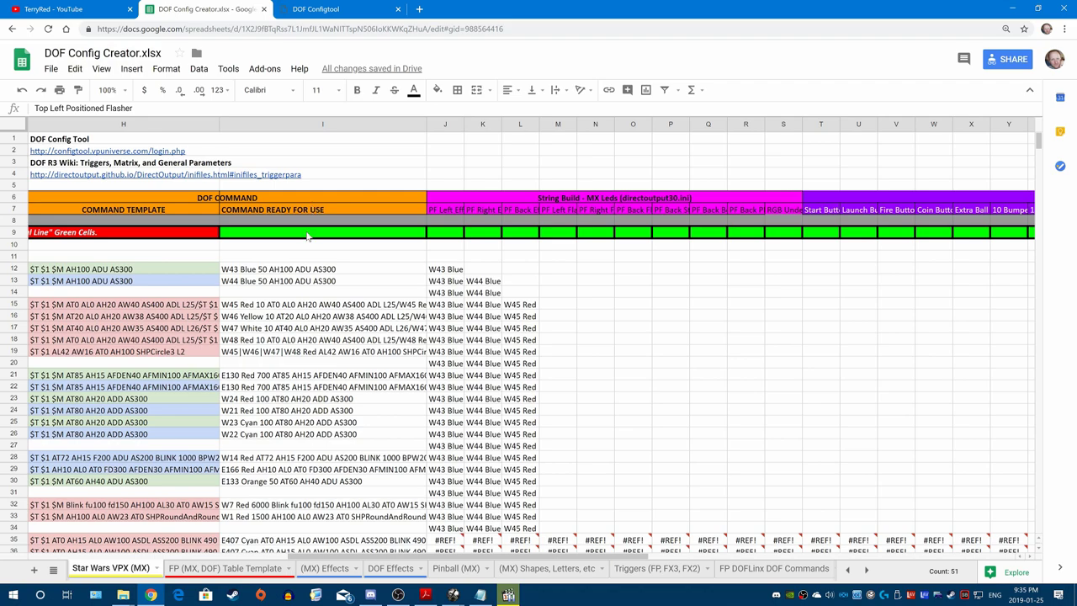
scroll(311, 378, down, 7)
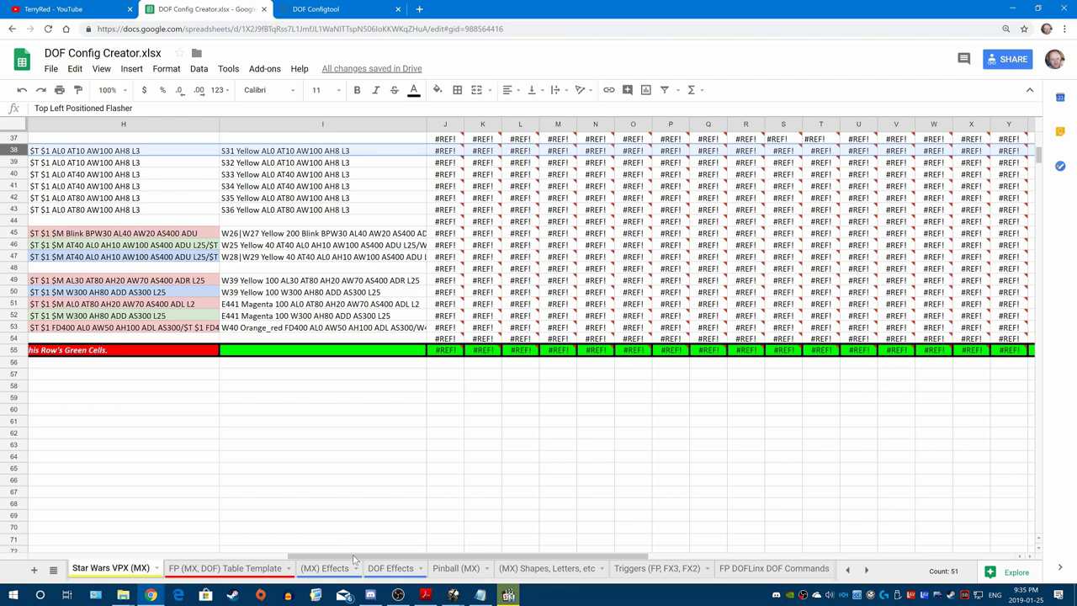
scroll(154, 547, left, 5)
scroll(153, 547, left, 2)
scroll(153, 547, up, 2)
scroll(370, 425, up, 10)
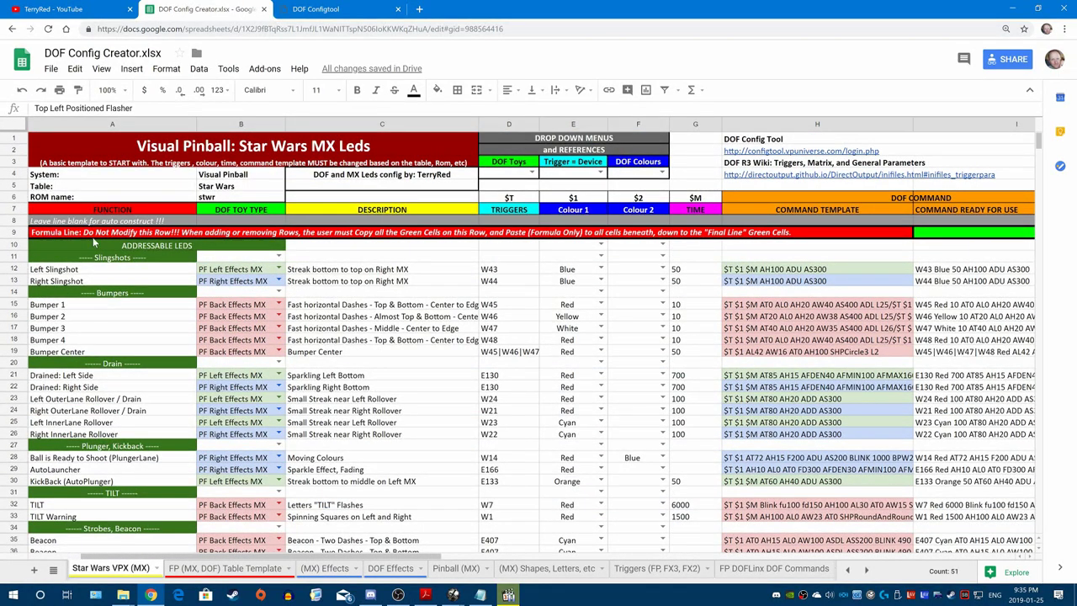
drag(13, 244, 2, 407)
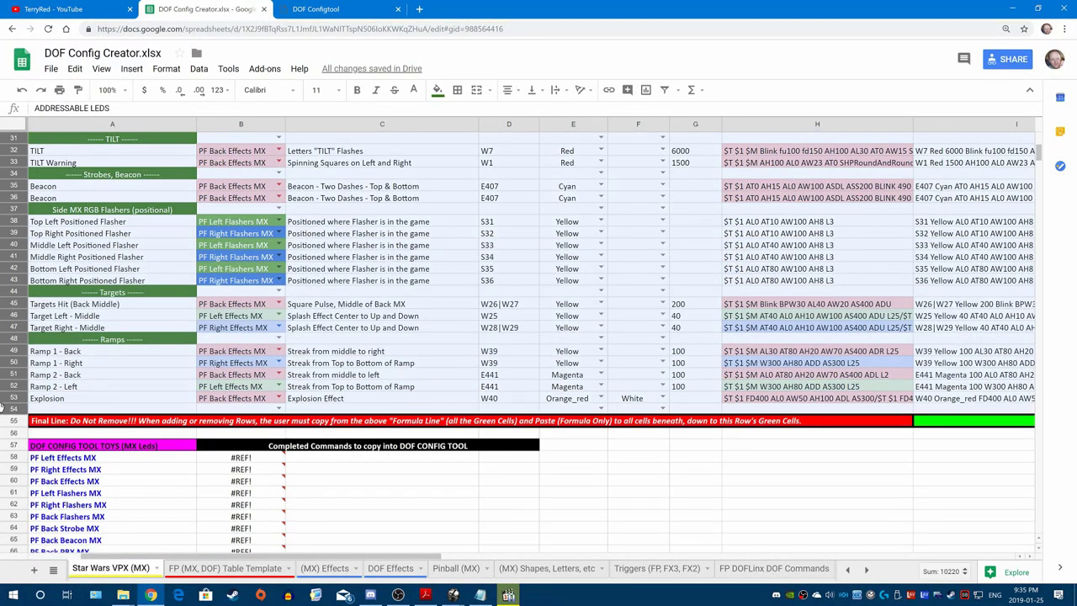
scroll(328, 332, up, 5)
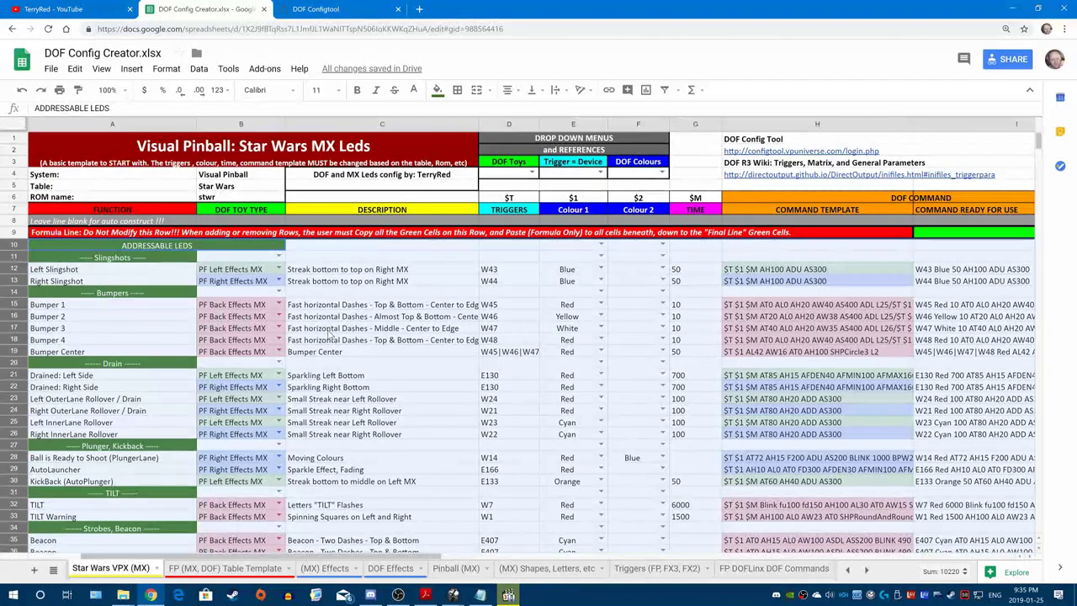
click(833, 270)
click(866, 245)
drag(861, 255, 227, 483)
scroll(227, 482, up, 10)
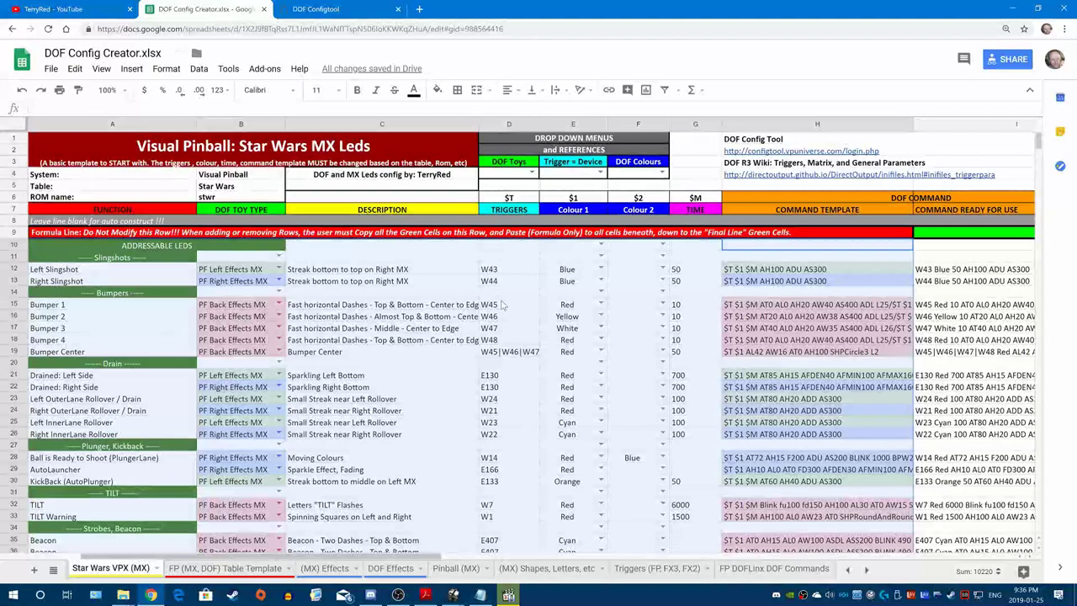
drag(407, 200, 105, 156)
scroll(553, 375, down, 2)
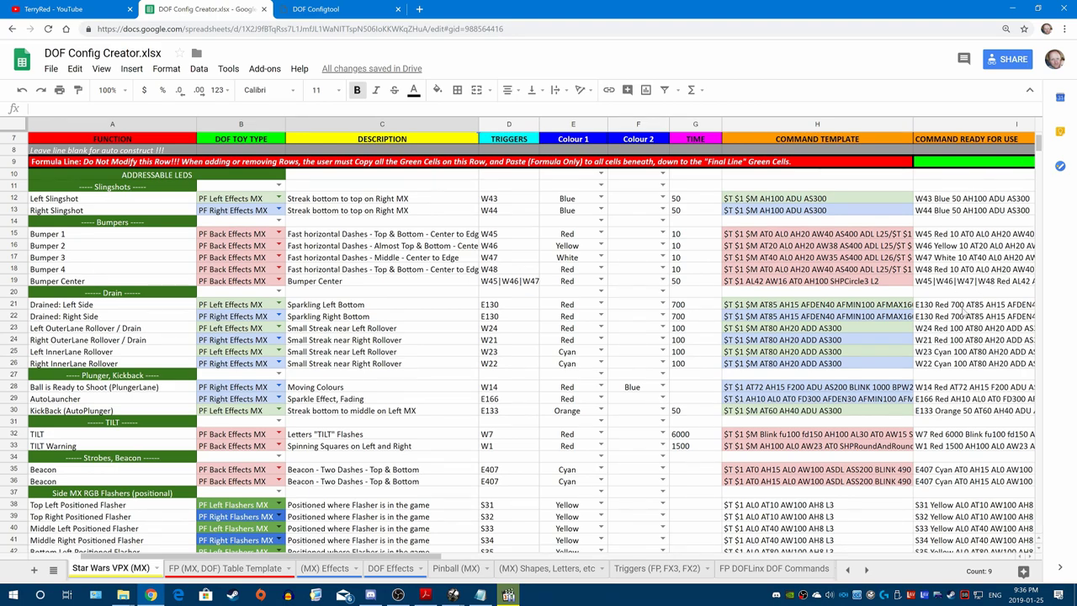
drag(950, 206, 951, 532)
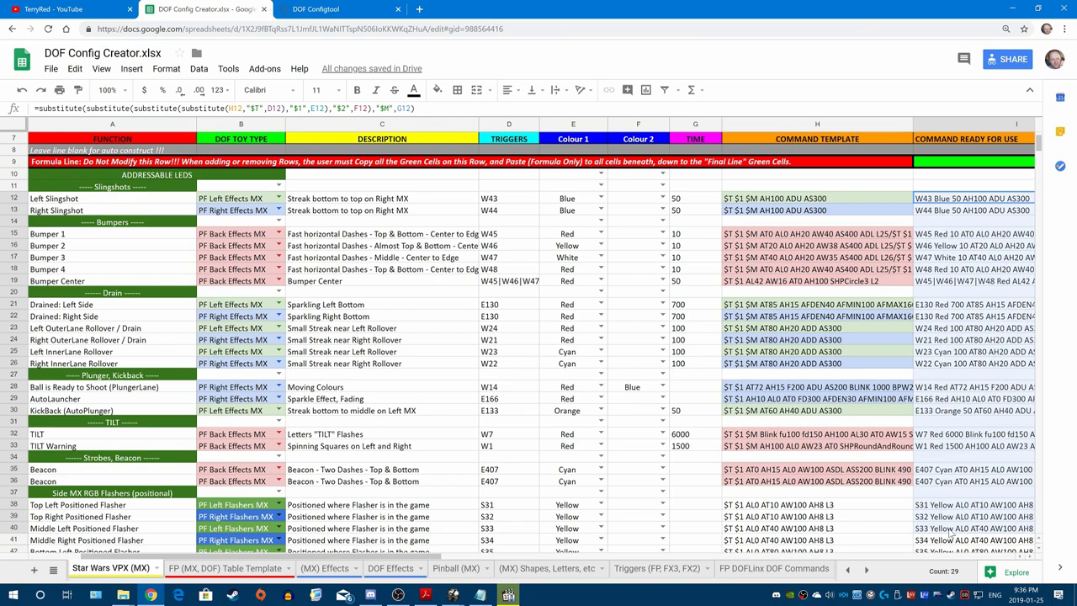
key(ctrl+c)
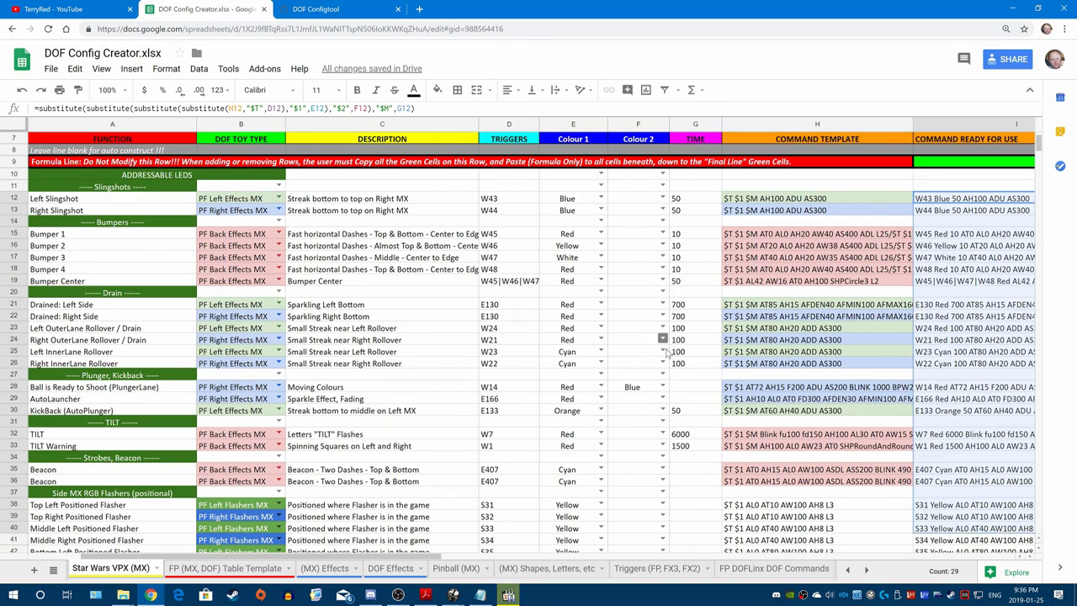
scroll(813, 412, down, 3)
scroll(940, 325, down, 3)
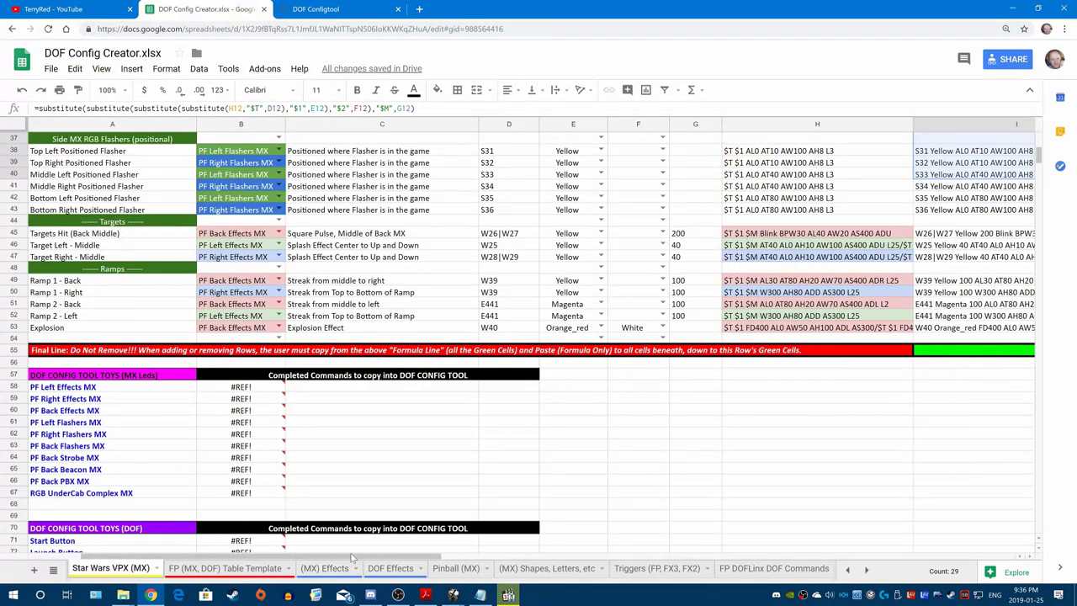
drag(354, 557, 574, 572)
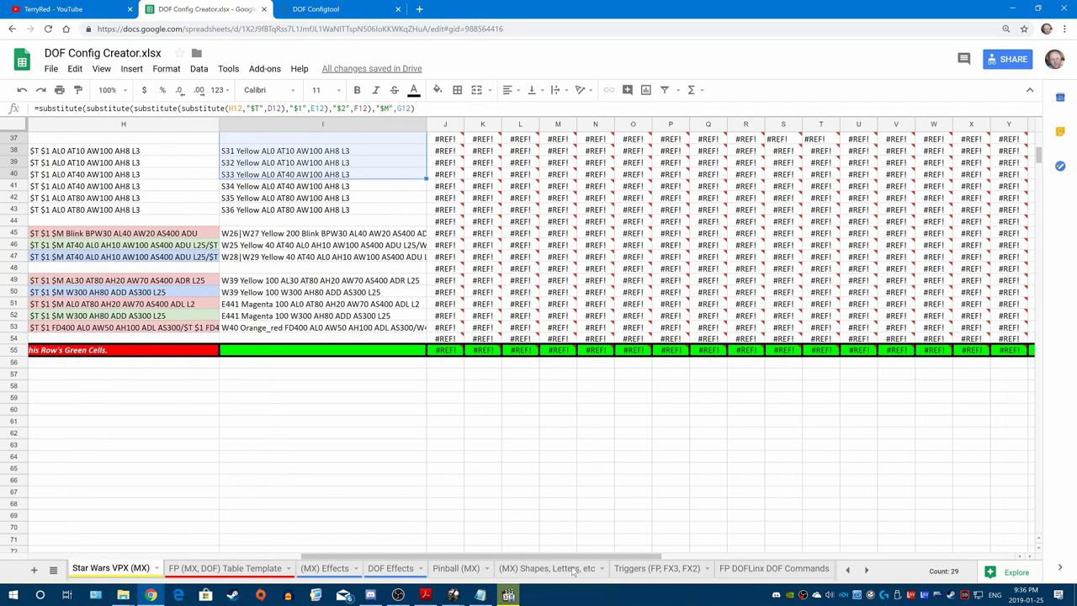
scroll(570, 494, up, 5)
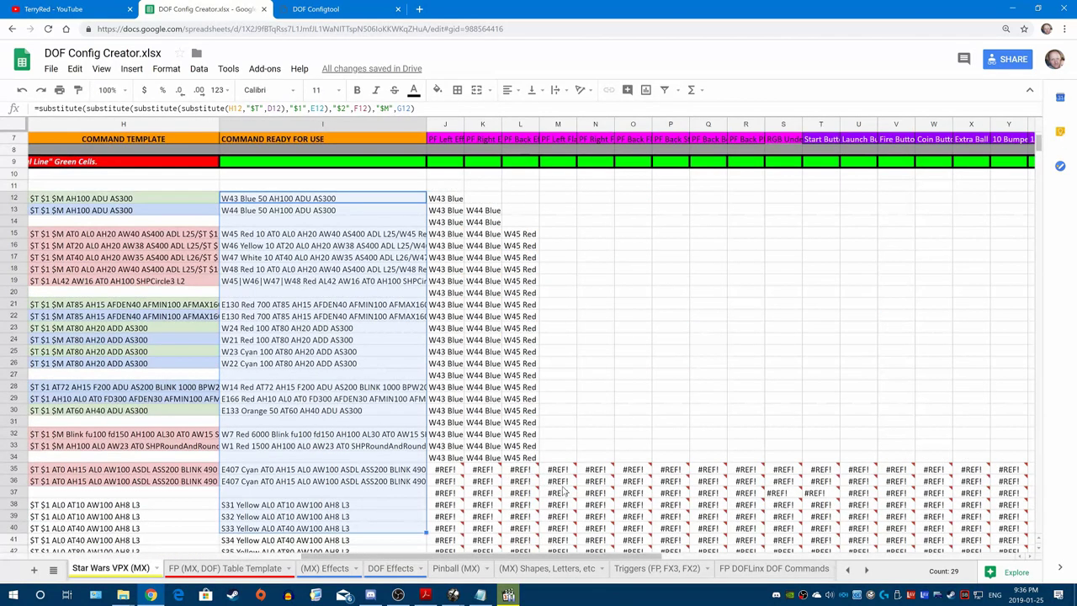
click(605, 331)
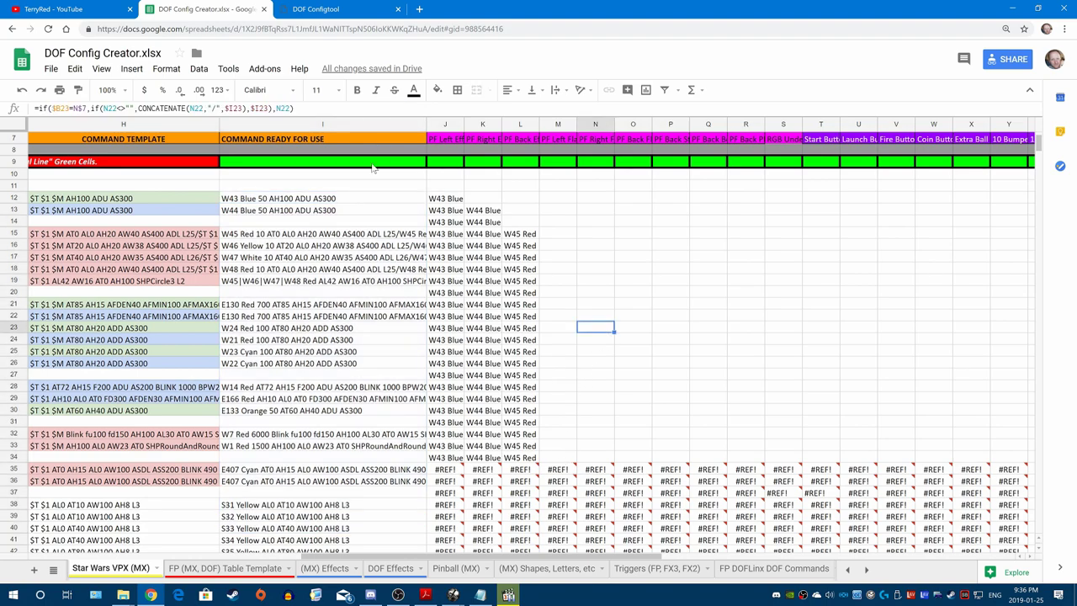
scroll(373, 168, up, 2)
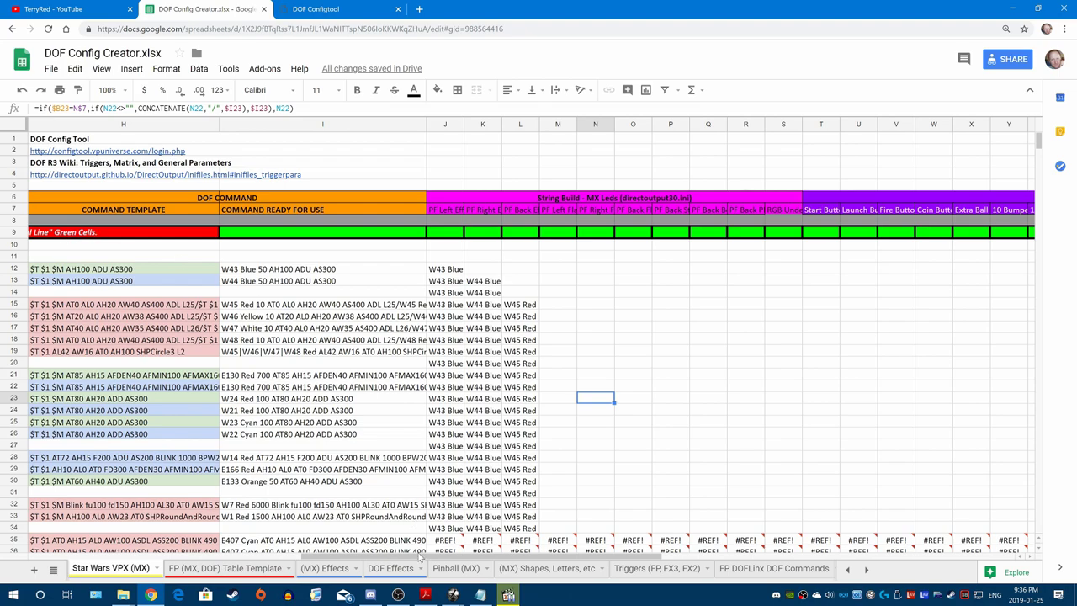
drag(310, 559, 73, 559)
click(61, 238)
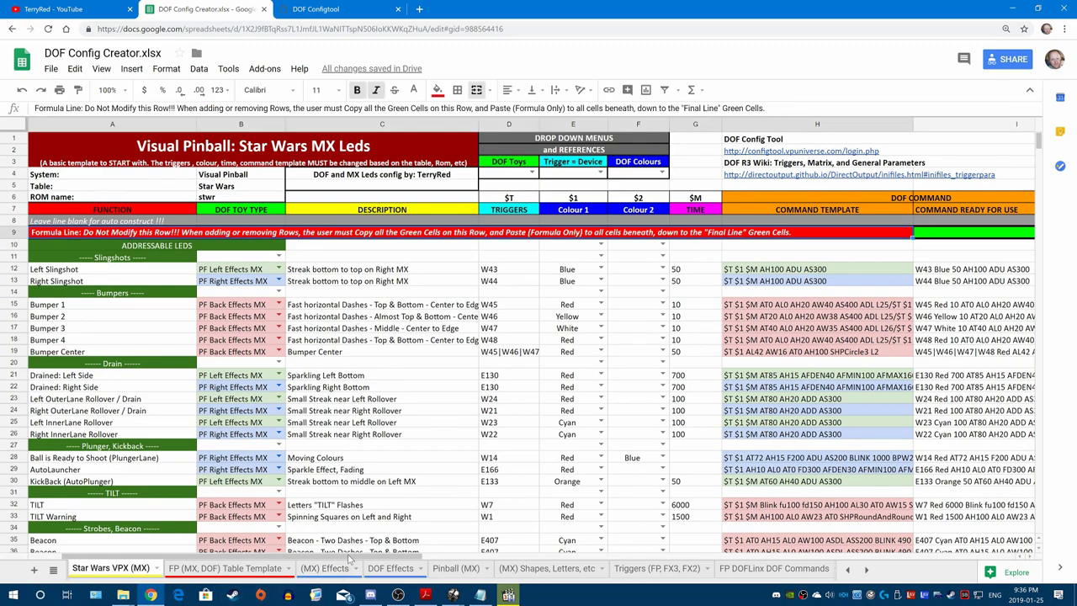
drag(350, 558, 627, 572)
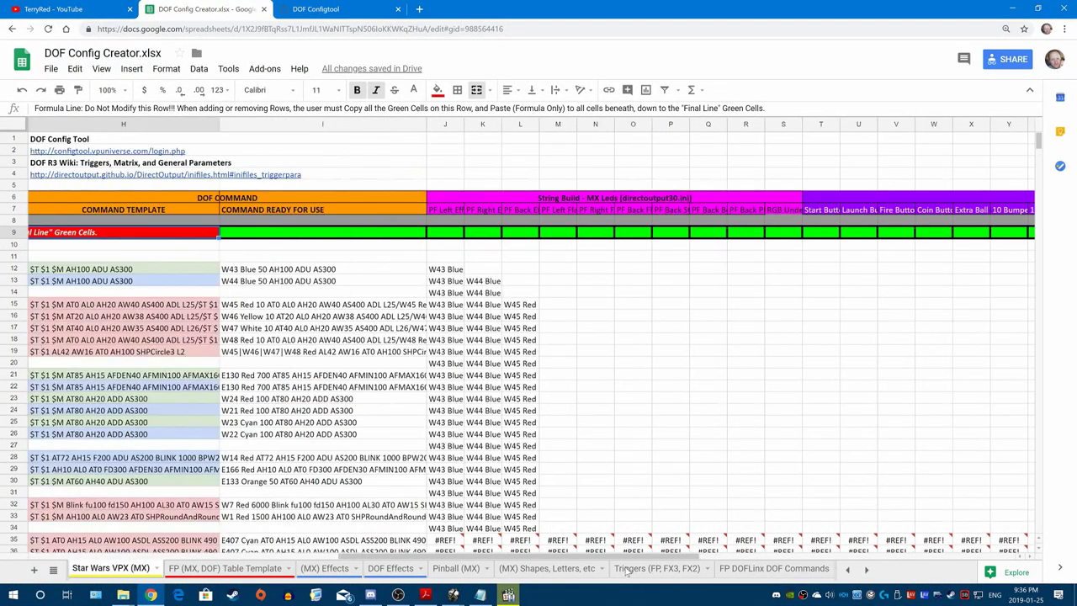
click(325, 235)
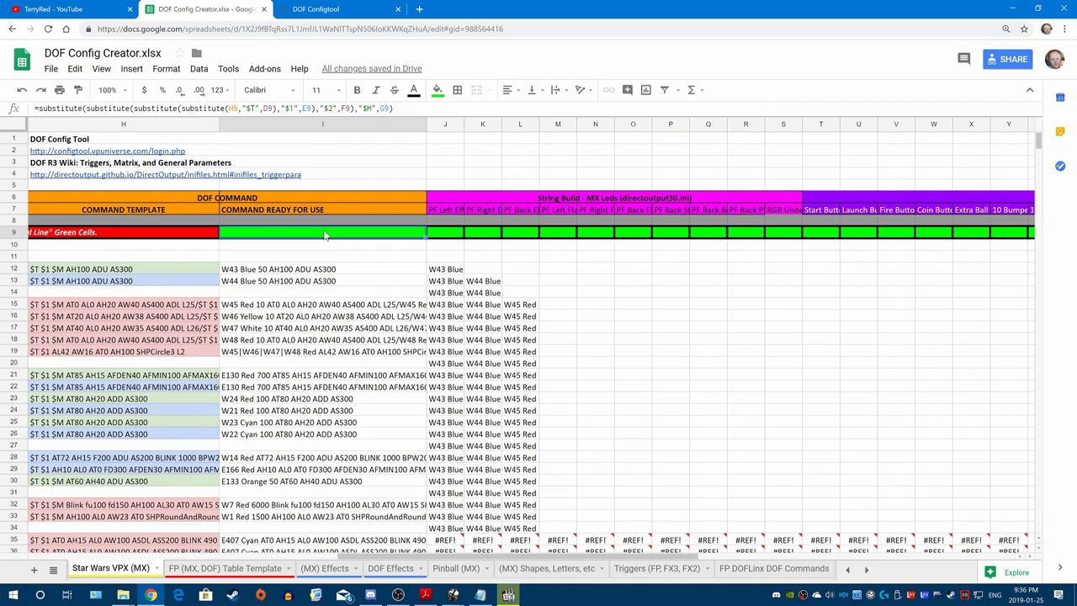
Step: Select the green Formula Line cells I9:BA9 and copy them
key(Right)
key(Right)
key(Right)
key(Right)
key(Right)
key(Right)
key(Right)
key(Right)
key(Right)
key(Right)
key(Right)
key(Right)
key(Right)
key(Right)
key(Right)
key(Right)
key(Right)
key(Right)
key(Right)
key(Right)
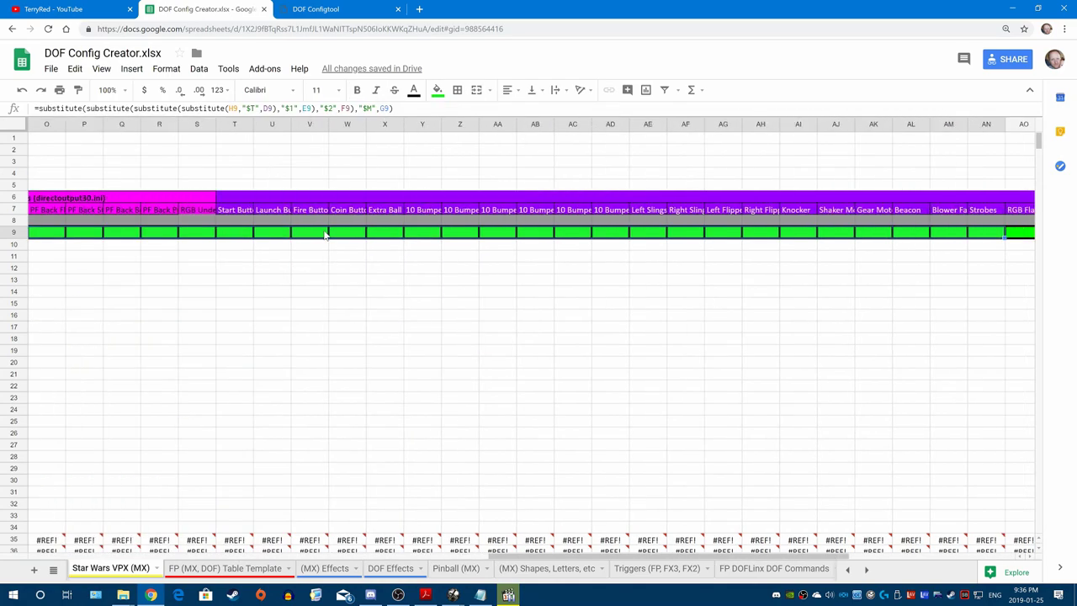
key(Right)
key(Right)
key(Right)
key(Right)
key(Right)
key(Right)
key(Right)
key(Right)
key(Right)
key(Right)
key(Right)
key(Right)
key(Right)
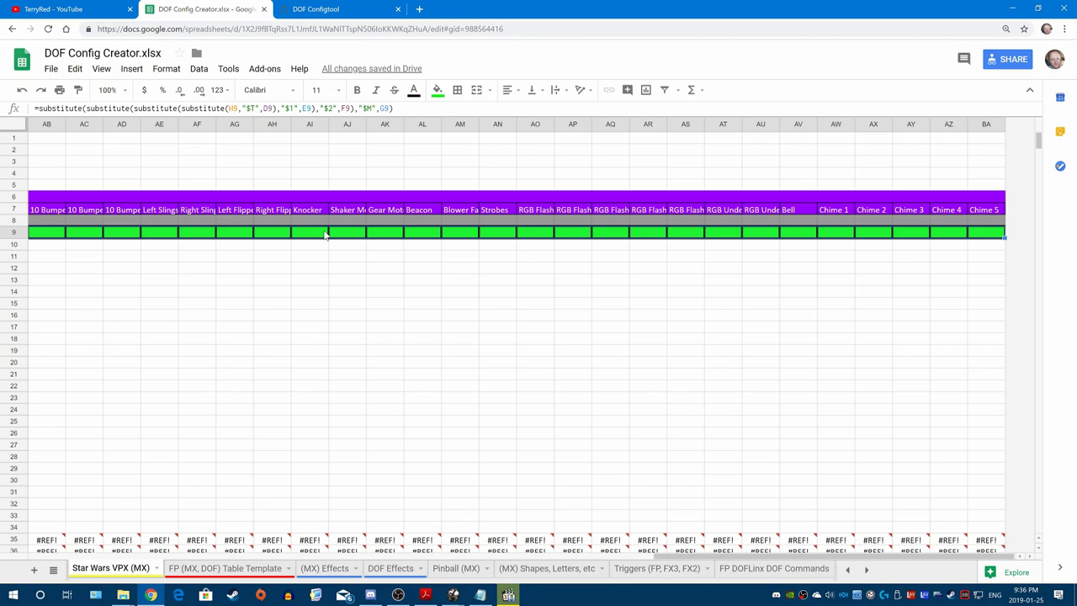
right_click(324, 235)
click(356, 261)
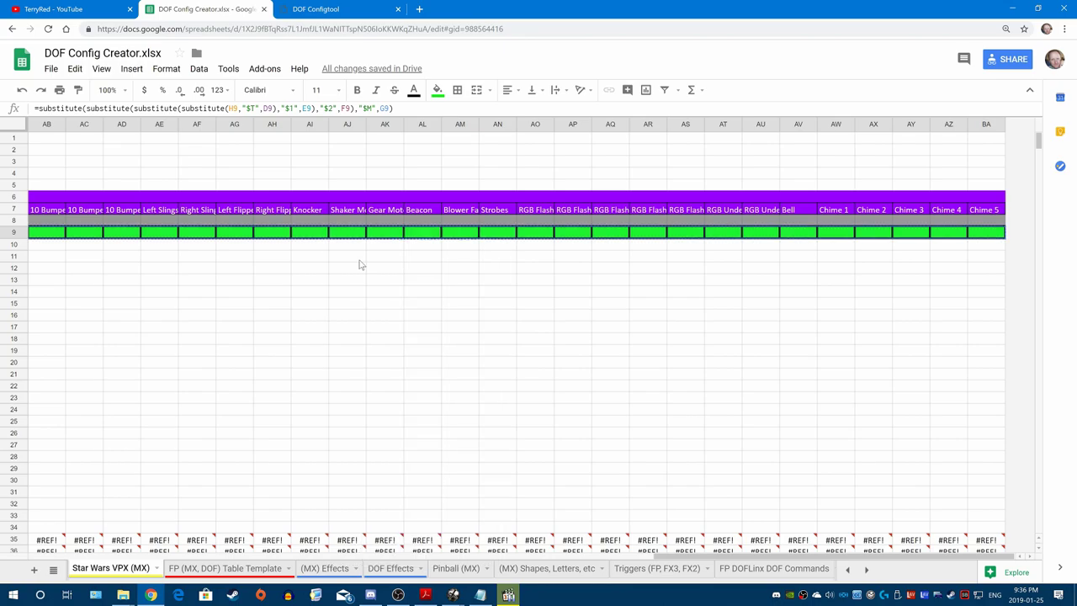
Step: Select I10:BA55 as the target and bring up Paste special for a formula-only paste
click(990, 247)
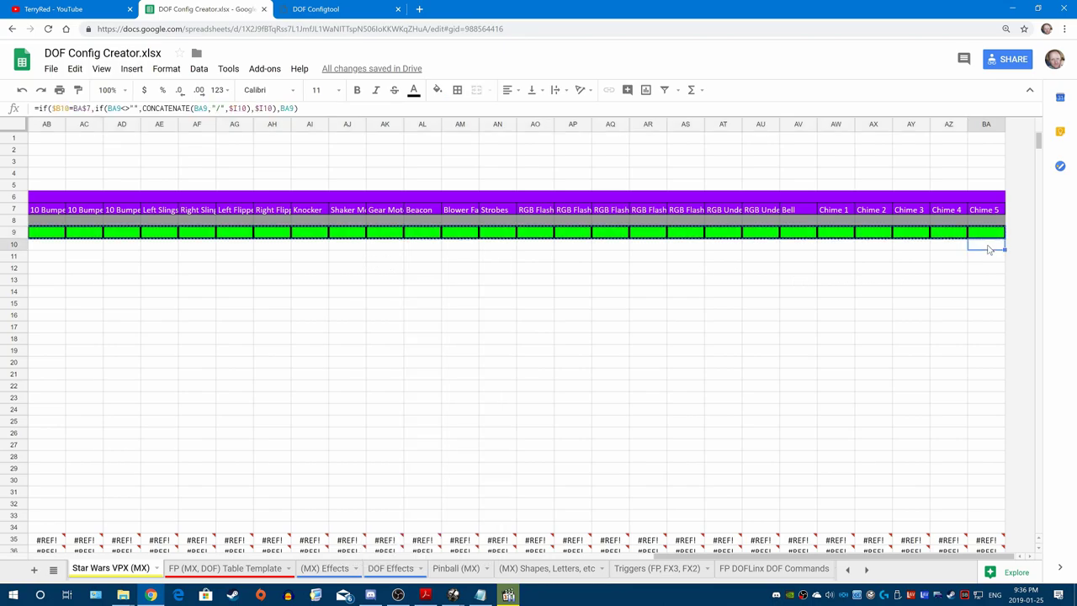
key(shift+Down)
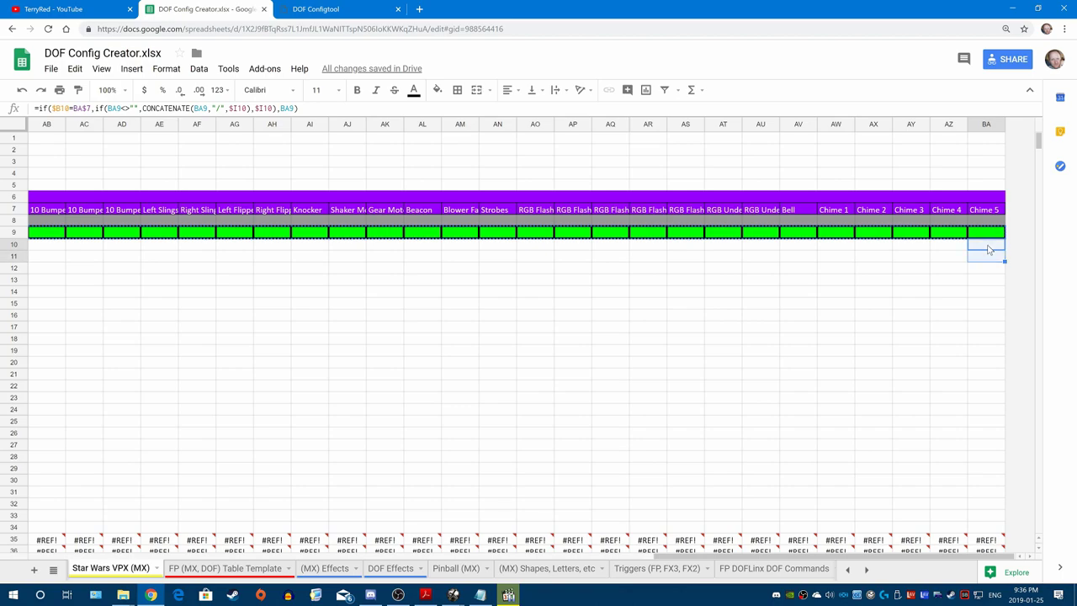
key(shift+Left)
key(shift+Left)
key(shift+Left)
key(shift+Left)
key(shift+Left)
key(shift+Left)
key(shift+Left)
key(shift+Left)
key(shift+Left)
key(shift+Left)
key(shift+Left)
key(shift+Left)
key(shift+Left)
key(shift+Left)
key(shift+Left)
key(shift+Left)
key(shift+Left)
key(shift+Left)
key(shift+Left)
key(shift+Left)
key(shift+Left)
key(shift+Left)
key(shift+Left)
key(shift+Left)
key(shift+Left)
key(shift+Left)
key(shift+Left)
key(shift+Left)
key(shift+Left)
key(shift+Left)
key(shift+Left)
key(shift+Left)
key(shift+Left)
key(shift+Left)
key(shift+Left)
key(shift+Left)
key(shift+Left)
key(shift+Left)
key(shift+Left)
key(shift+Left)
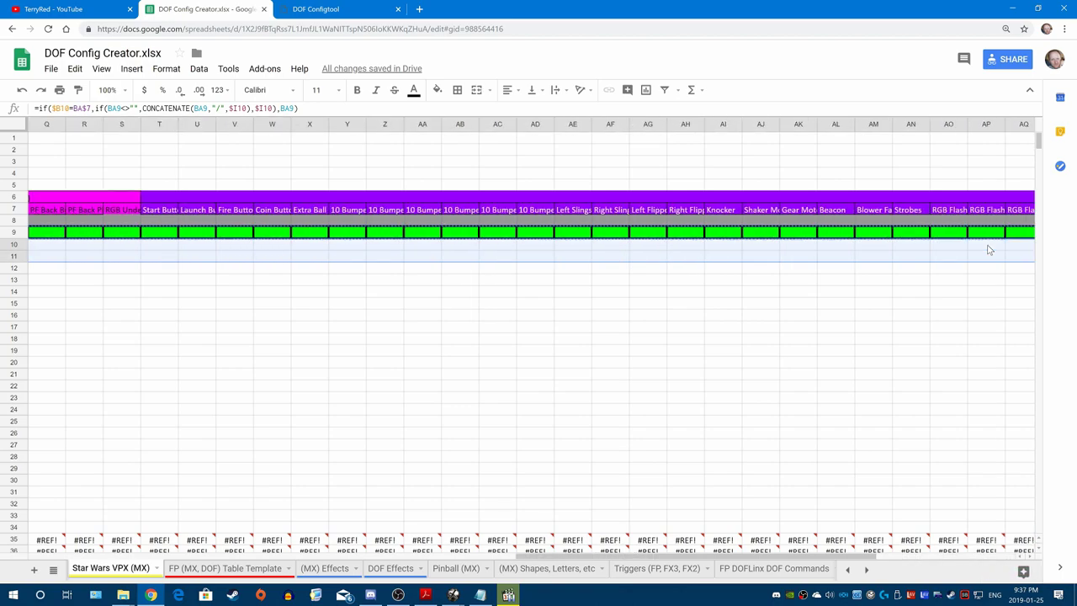
key(shift+Right)
key(shift+Right)
key(shift+Right)
key(shift+Right)
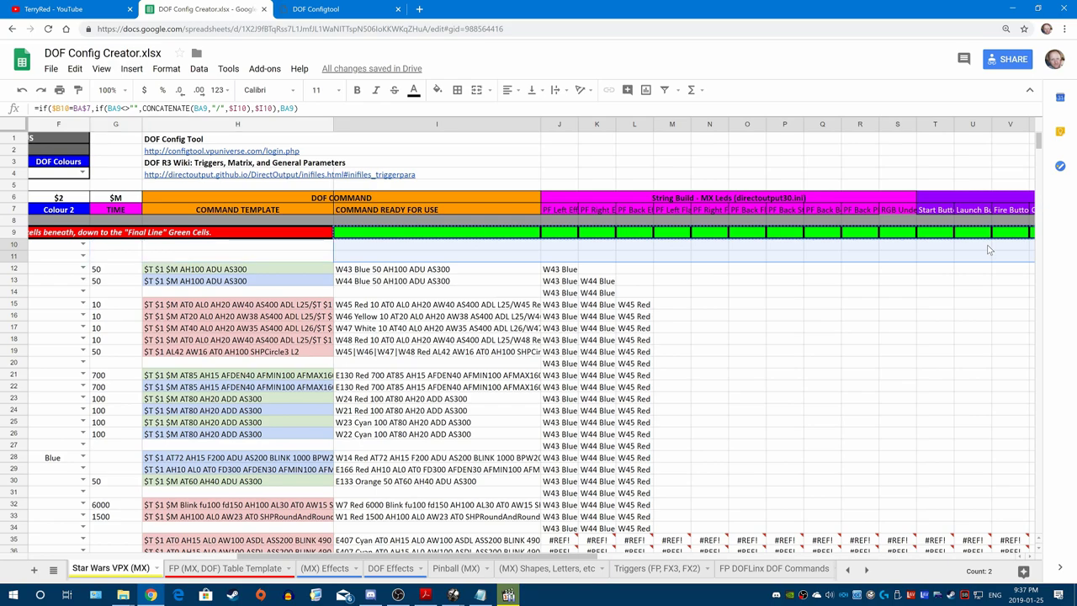
key(shift+Left)
key(shift+Down)
key(shift+Down)
key(shift+Down)
key(shift+Down)
key(shift+Down)
key(shift+Down)
key(shift+Down)
key(shift+Down)
key(shift+Down)
key(shift+Down)
key(shift+Down)
key(shift+Down)
key(shift+Down)
key(shift+Down)
key(shift+Down)
key(shift+Down)
key(shift+Down)
key(shift+Down)
key(shift+Down)
key(shift+Down)
key(shift+Down)
key(shift+Down)
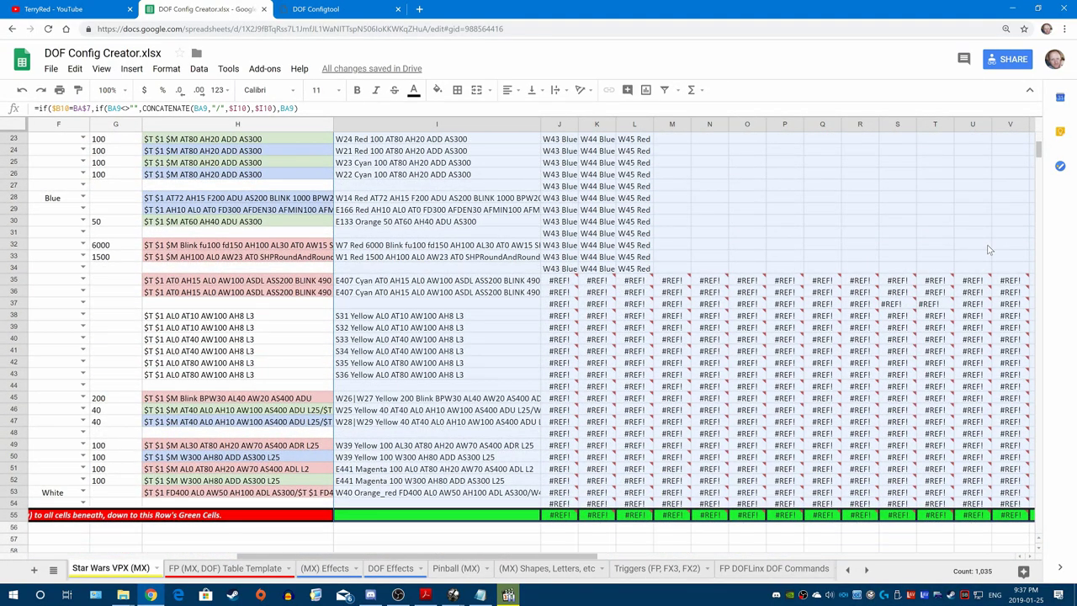
scroll(988, 250, down, 5)
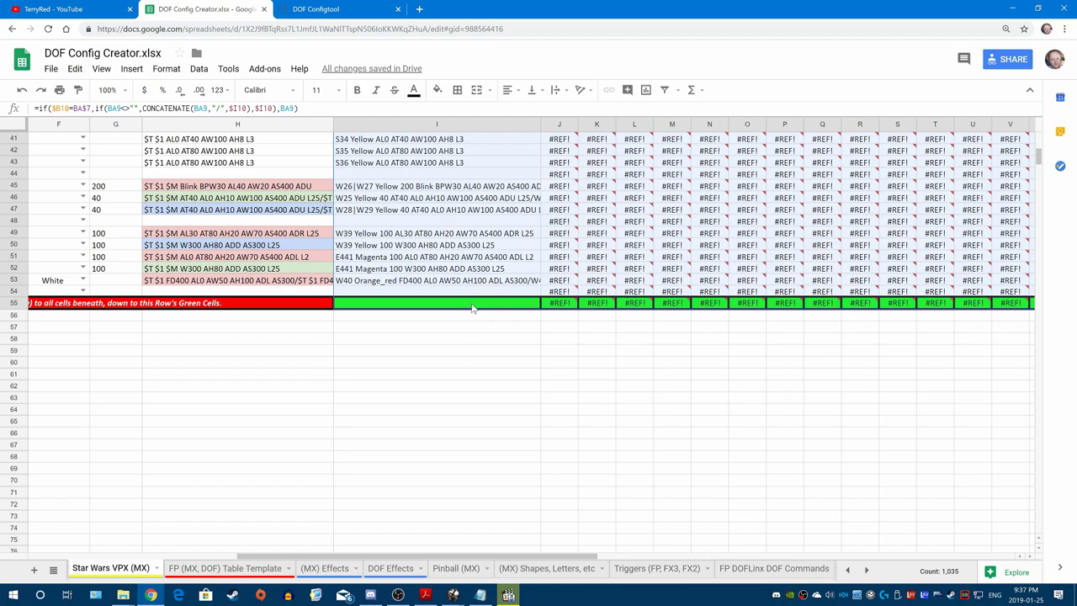
right_click(485, 196)
mouse_move(552, 256)
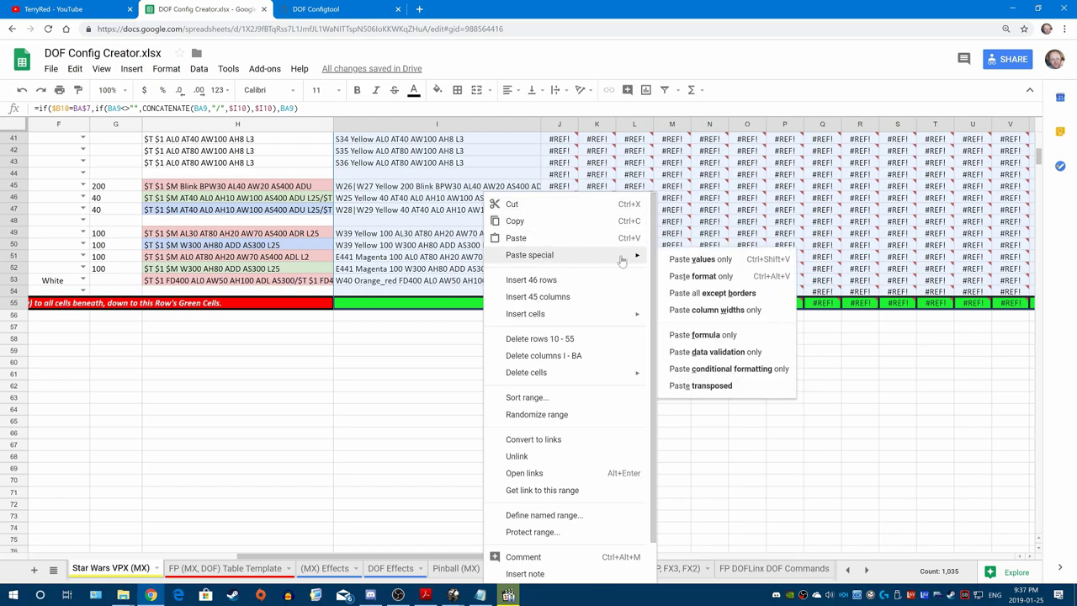